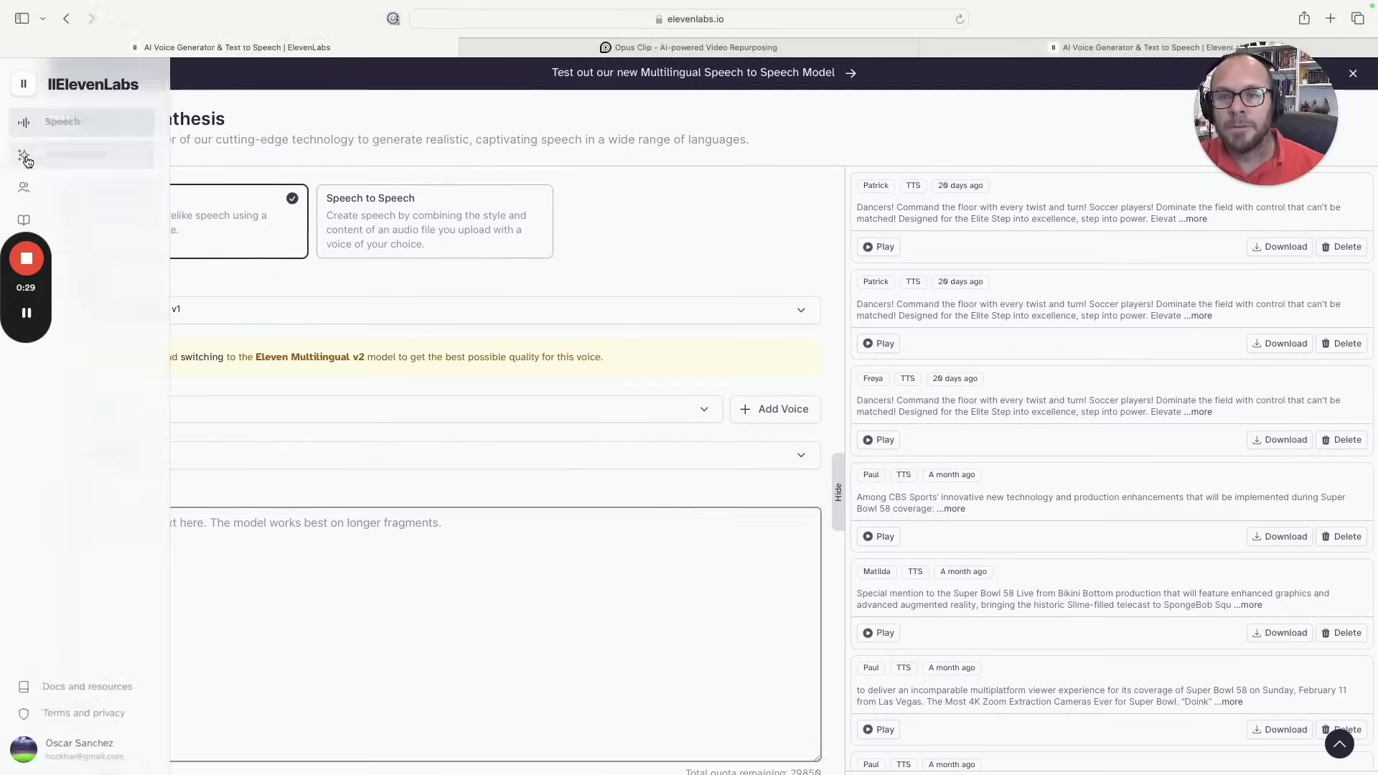
Open the Sound Effects page, whose prompt shows 'The sound of a dog barking in the garden'
left_click(33, 152)
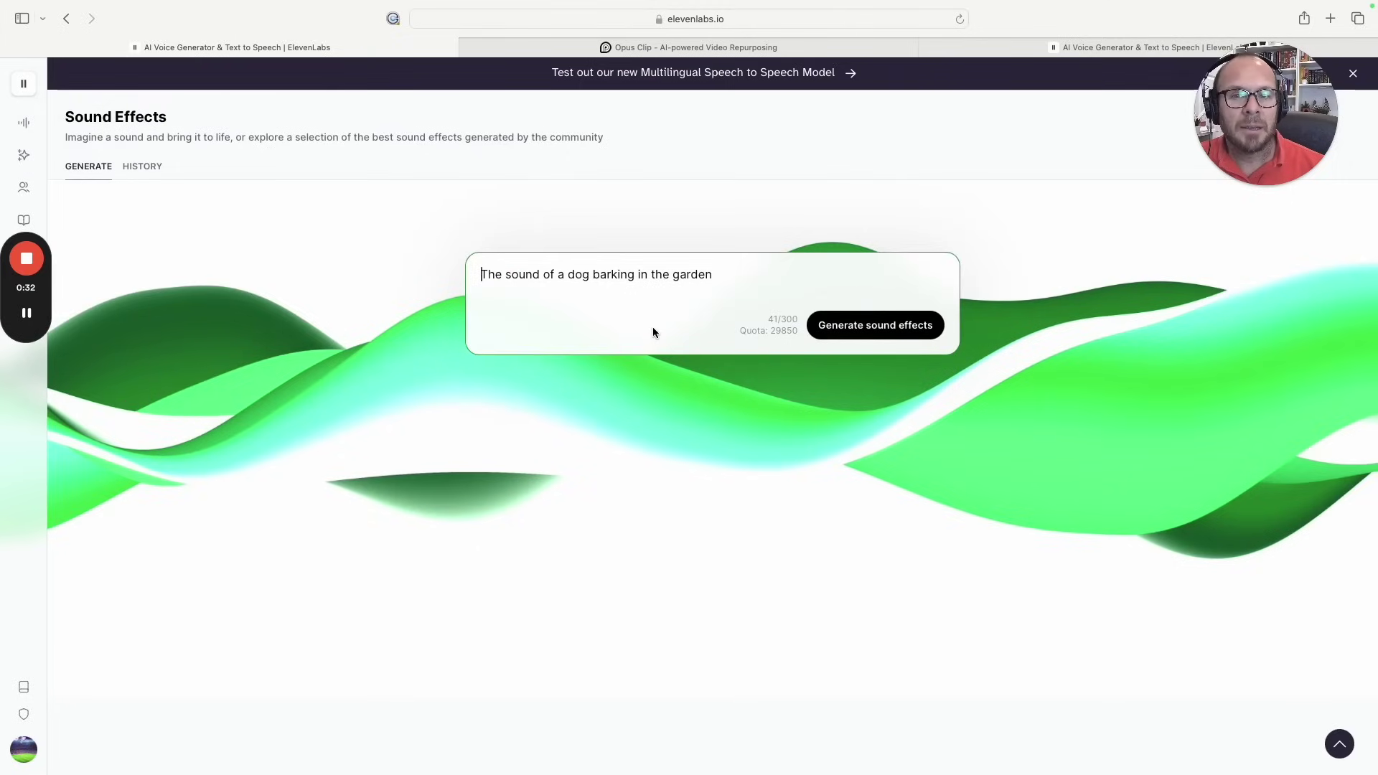
mouse_move(29, 128)
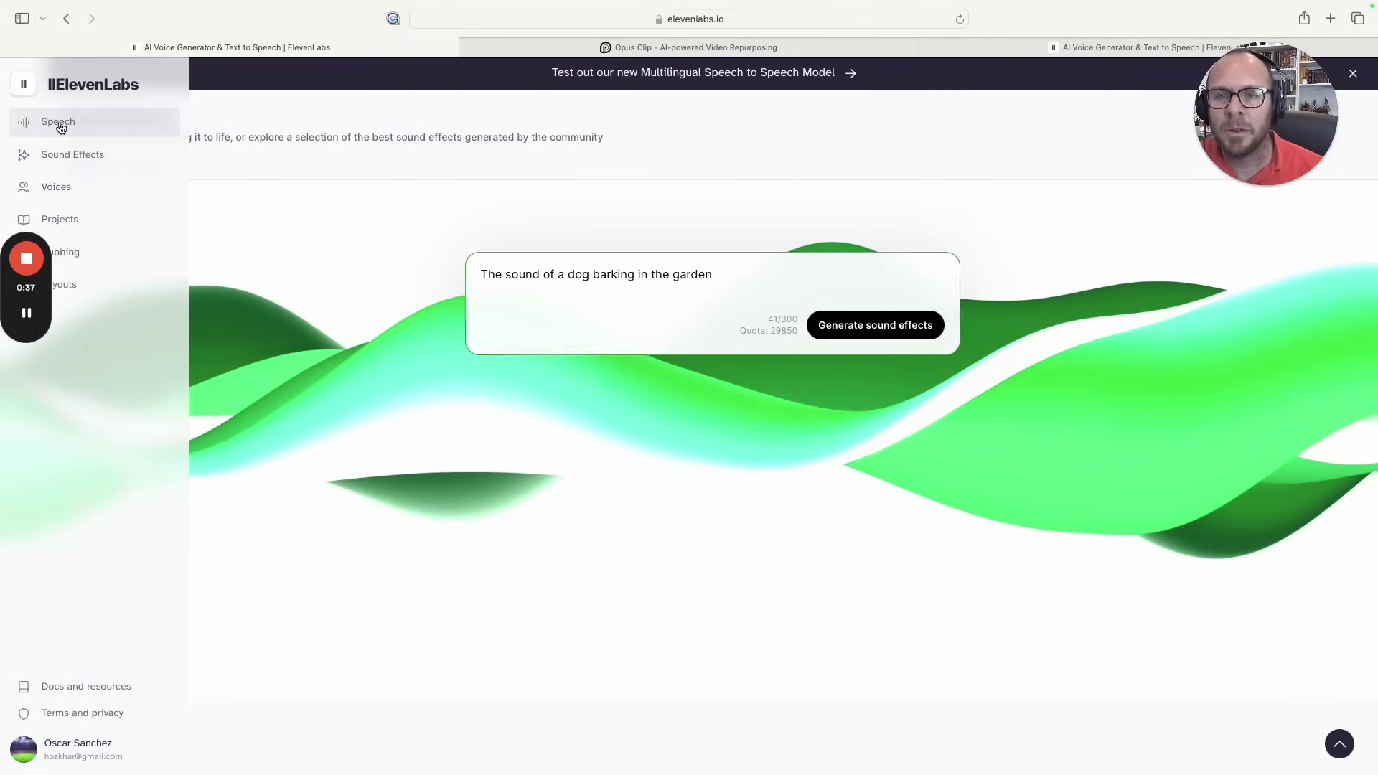
Go back to Speech Synthesis and browse the speech models, leaving Eleven Multilingual v1 selected
left_click(61, 127)
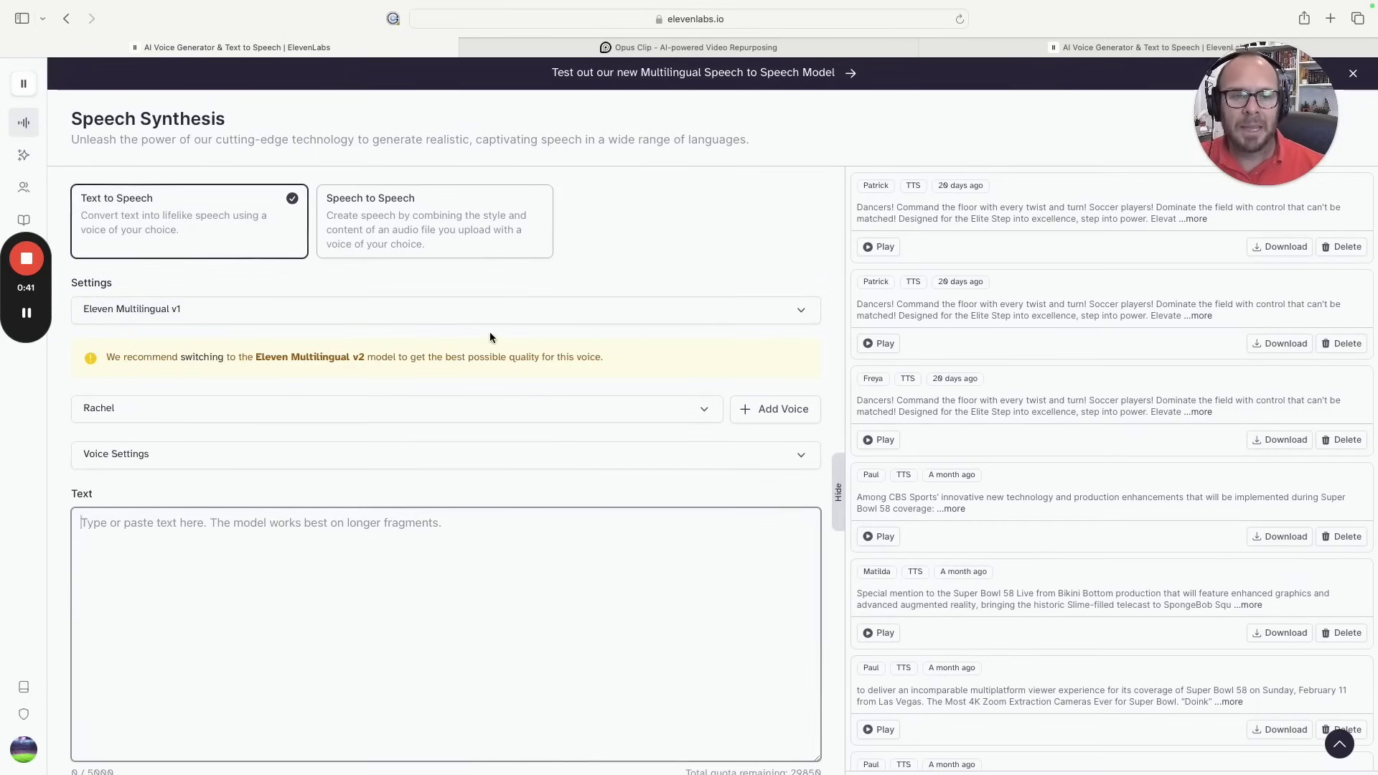
left_click(795, 321)
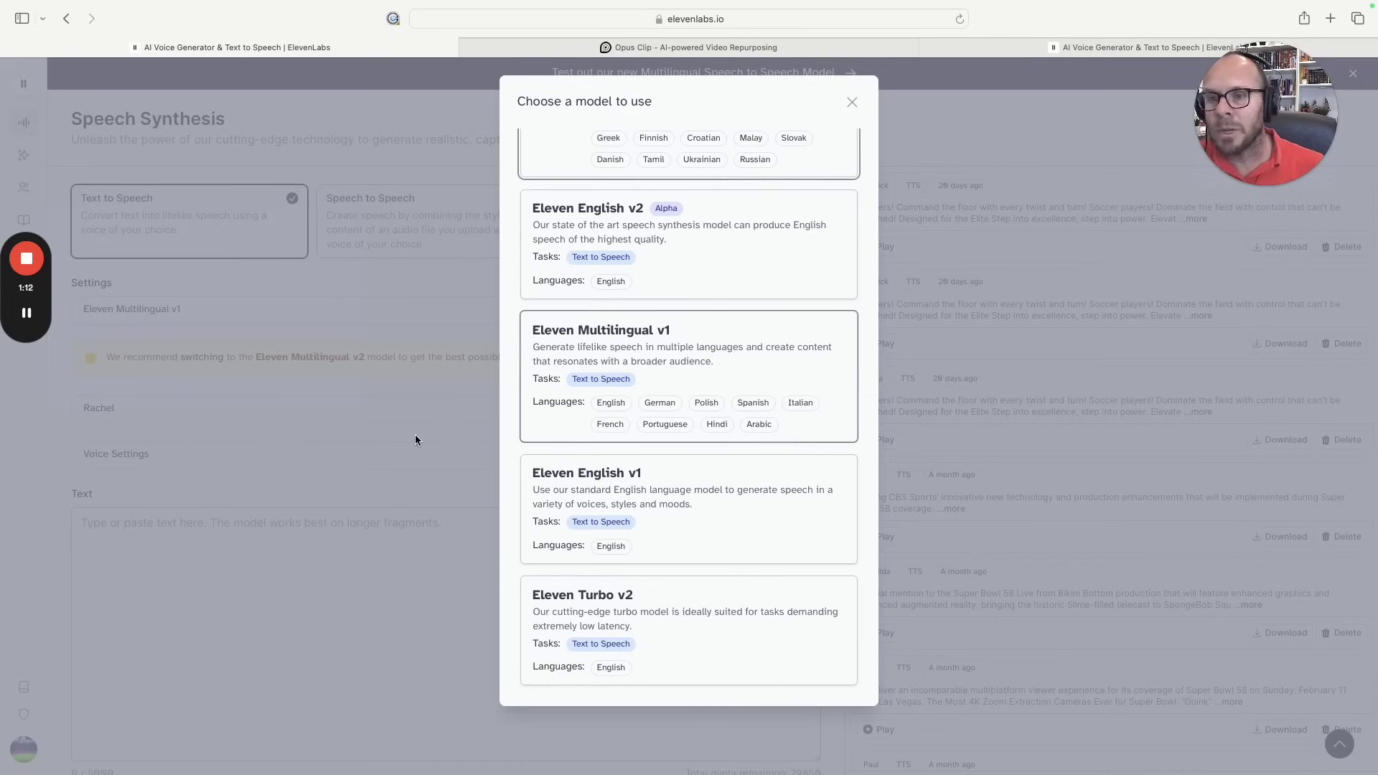
left_click(261, 346)
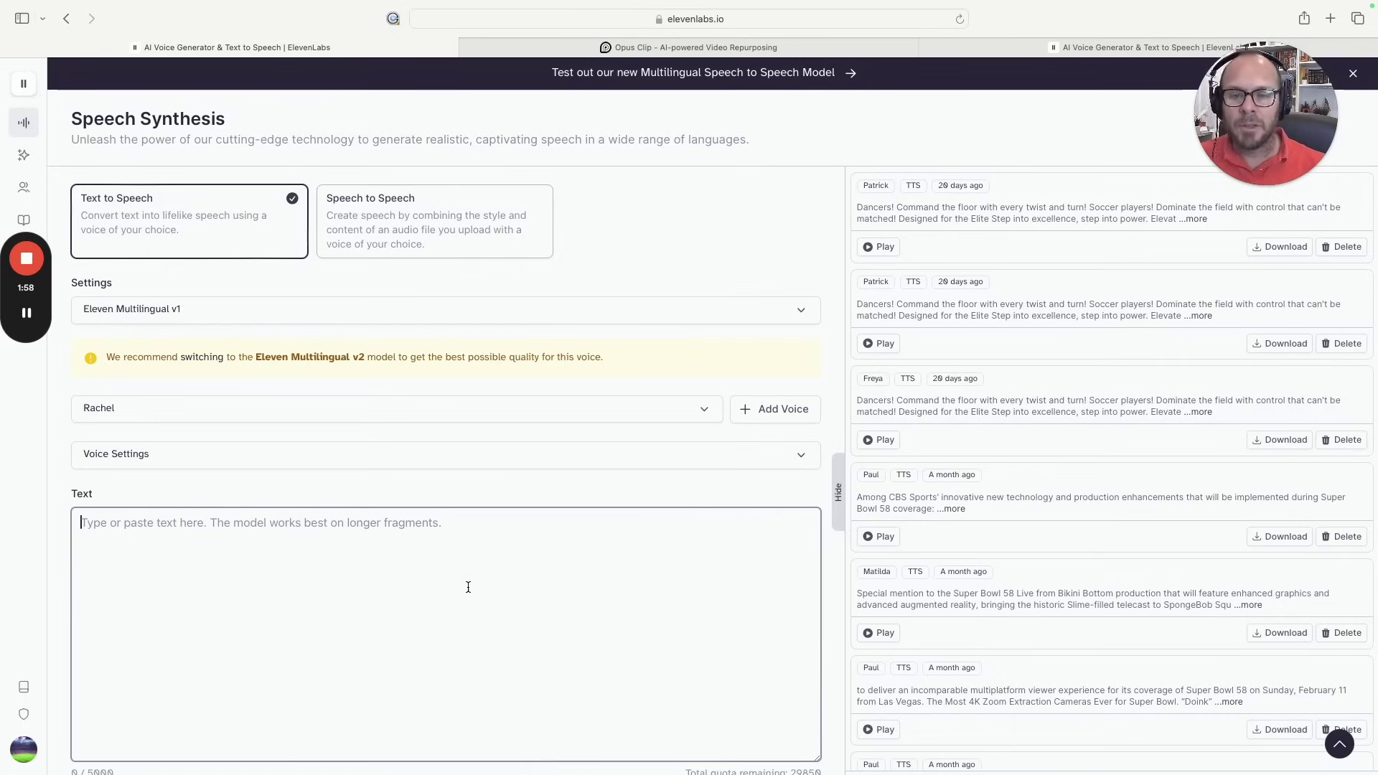
left_click(226, 579)
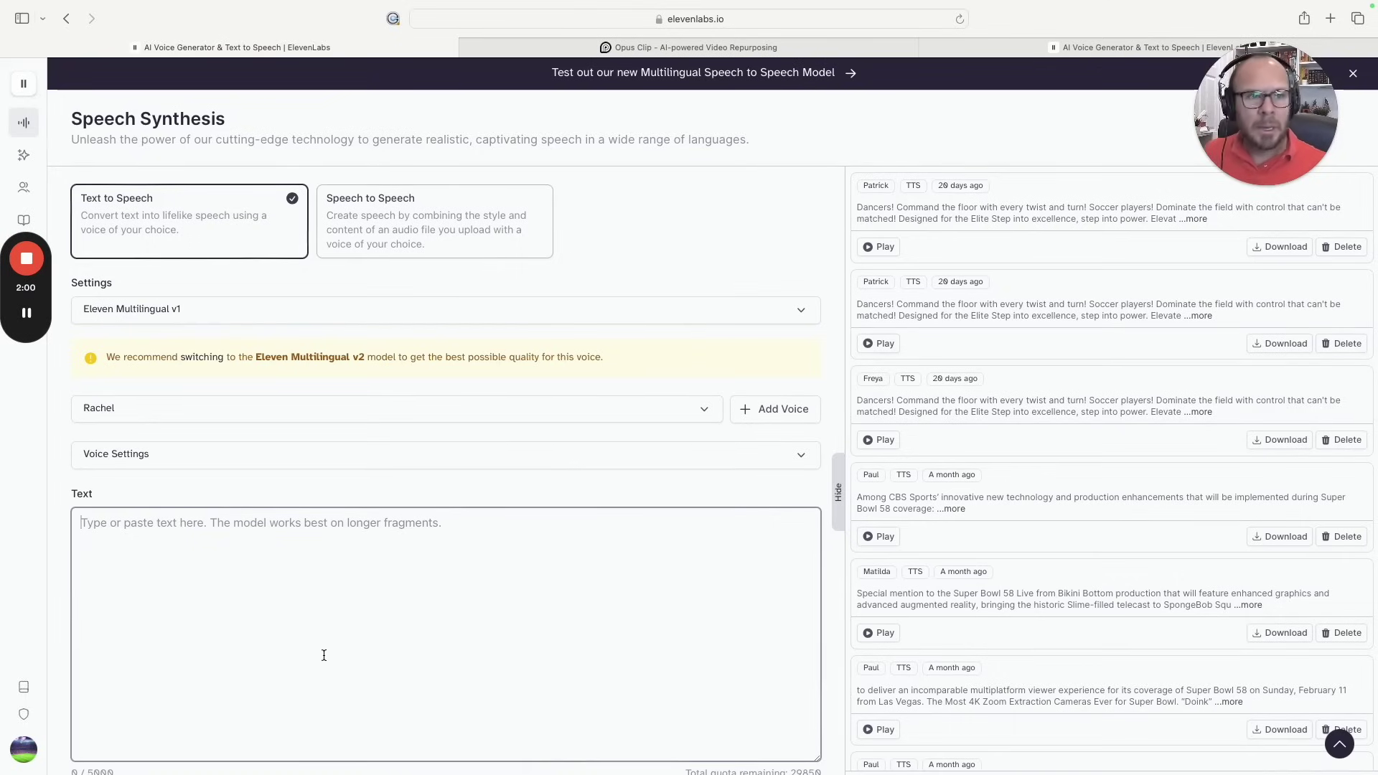
left_click(1114, 44)
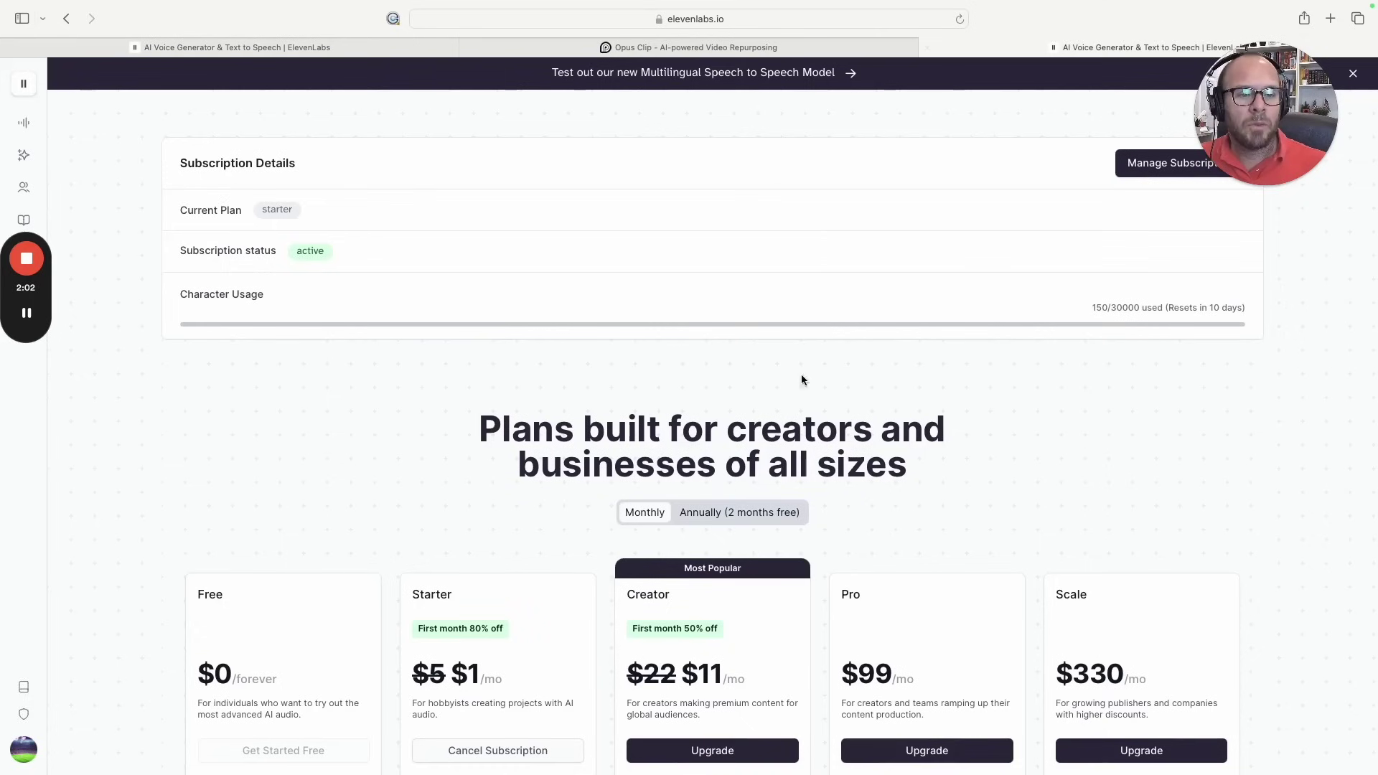
scroll(826, 502, "down", 2)
scroll(830, 544, "down", 1)
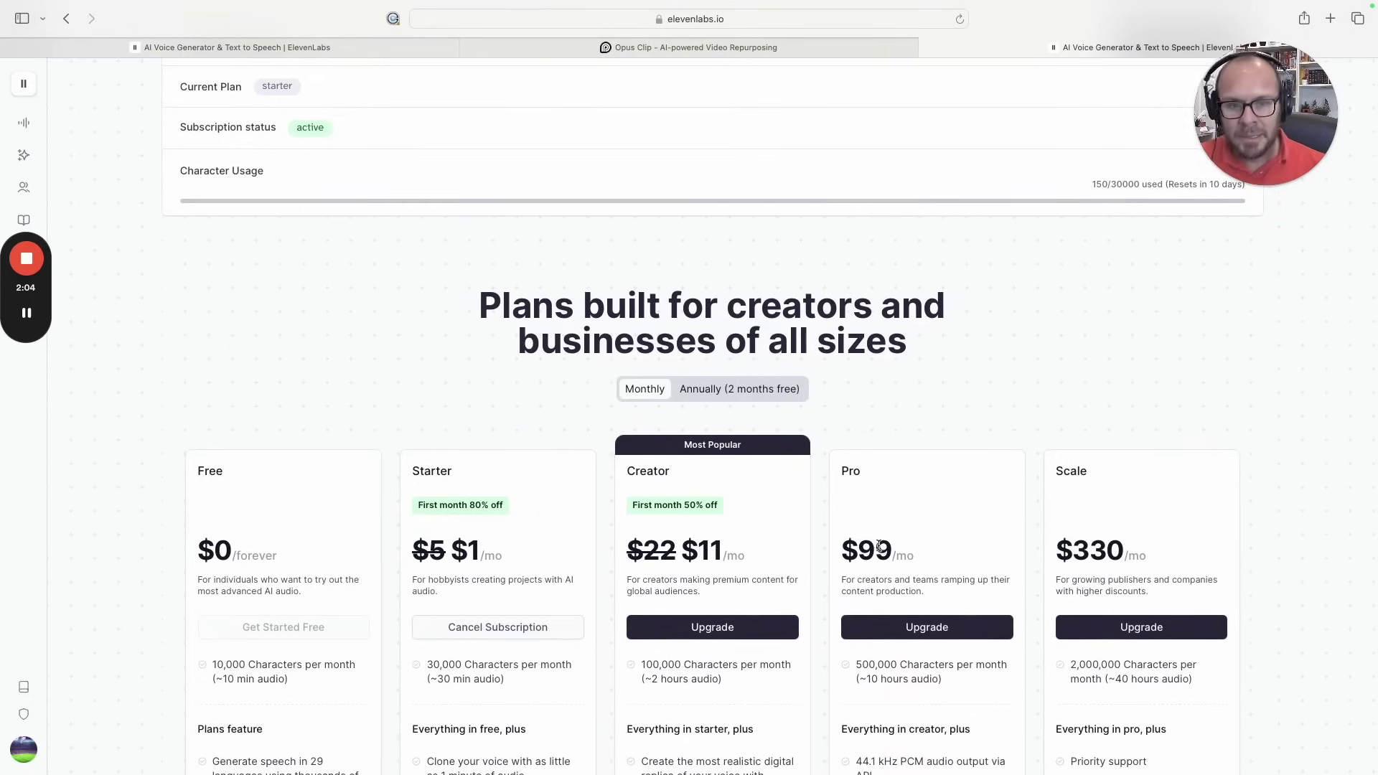
scroll(882, 547, "down", 1)
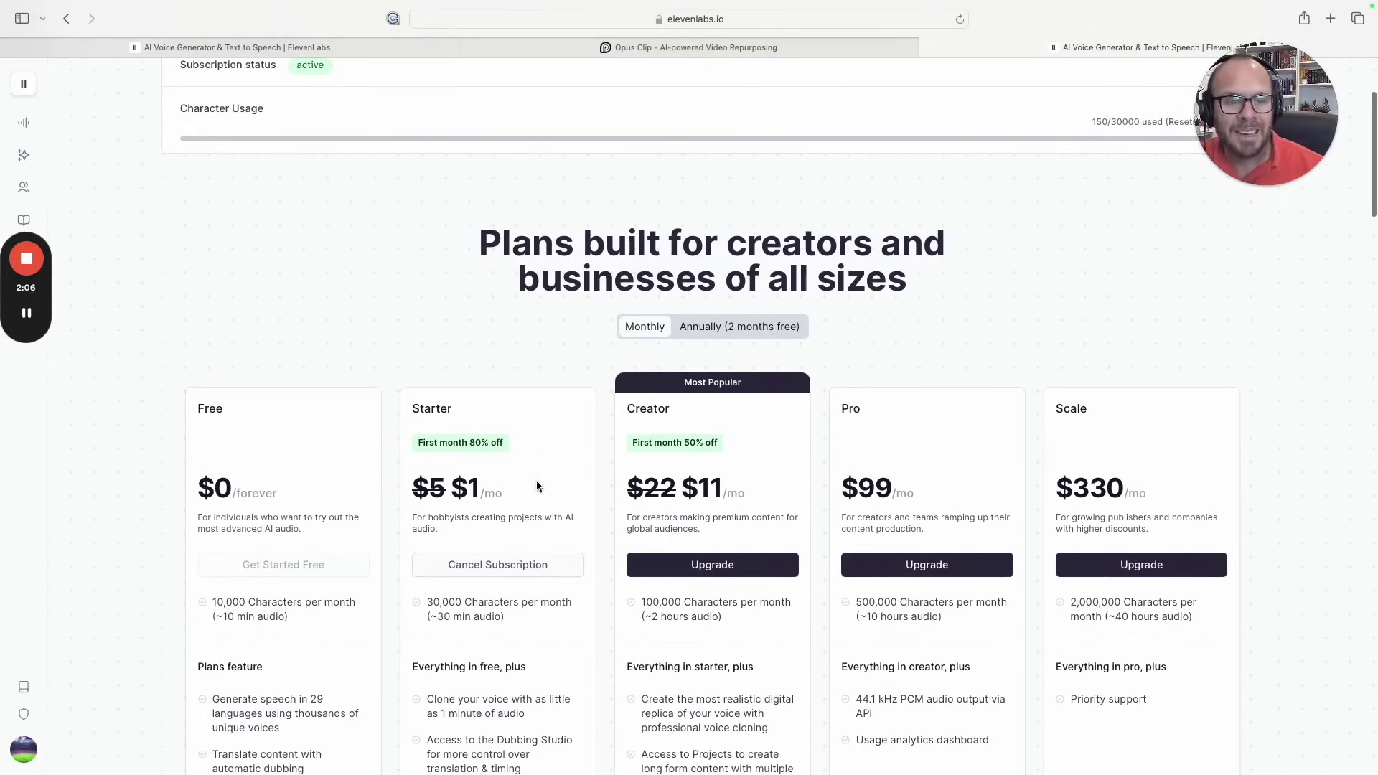
scroll(540, 479, "down", 3)
scroll(542, 477, "down", 1)
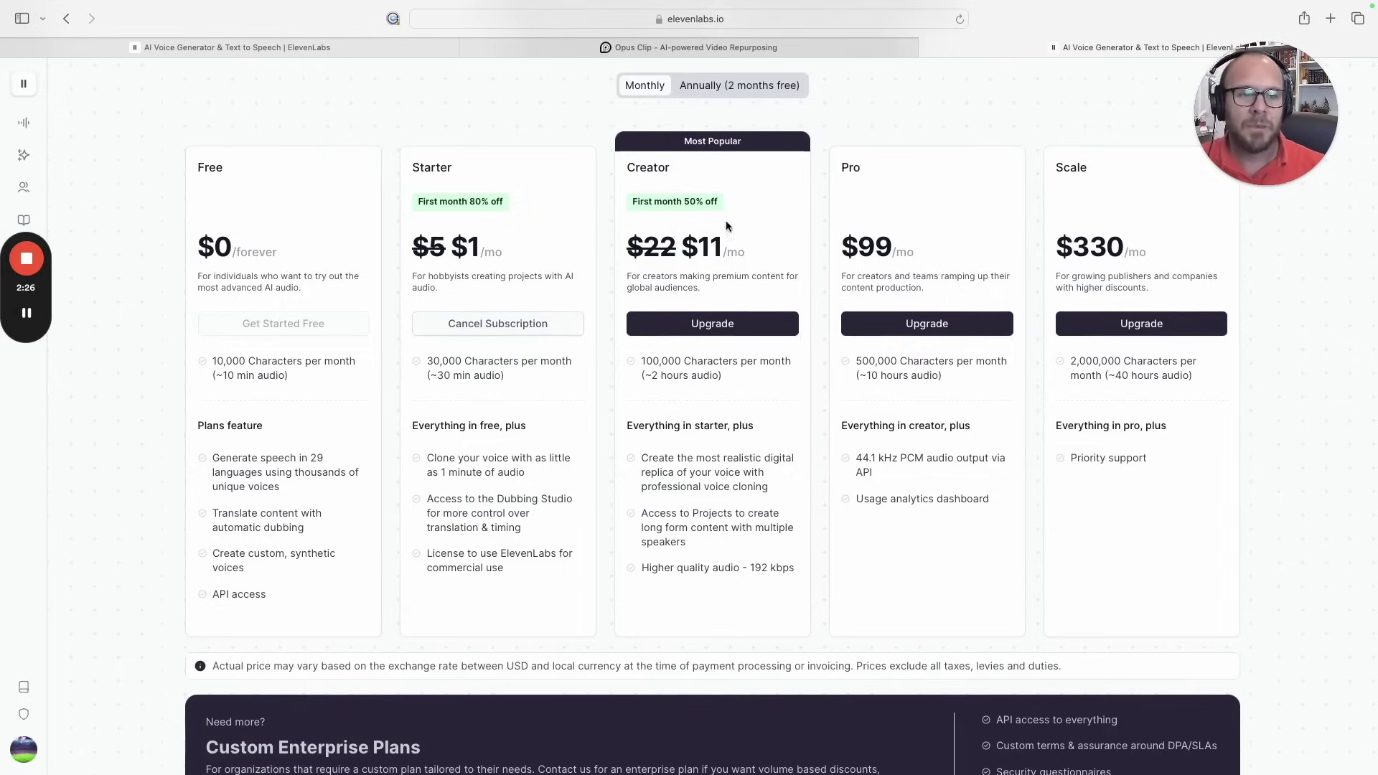
scroll(711, 337, "up", 1)
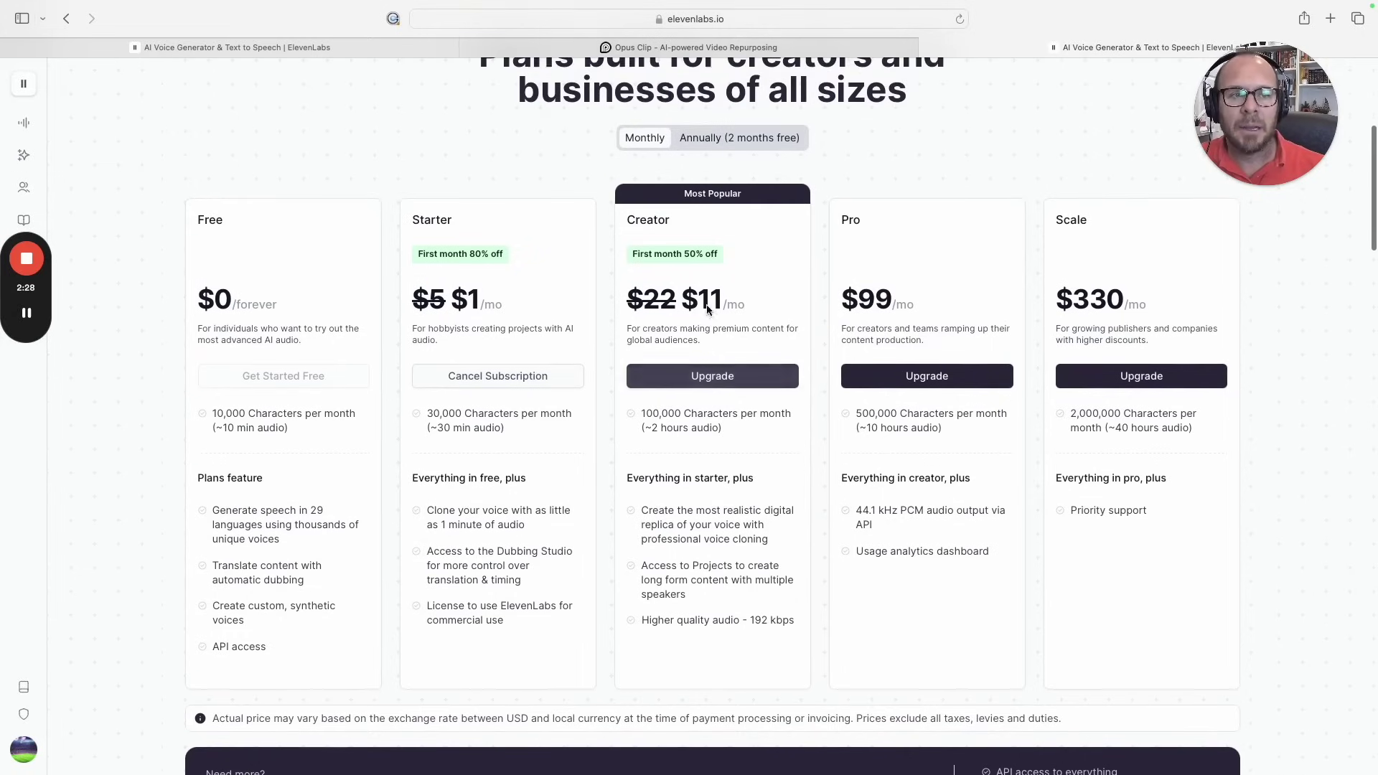
left_click(753, 138)
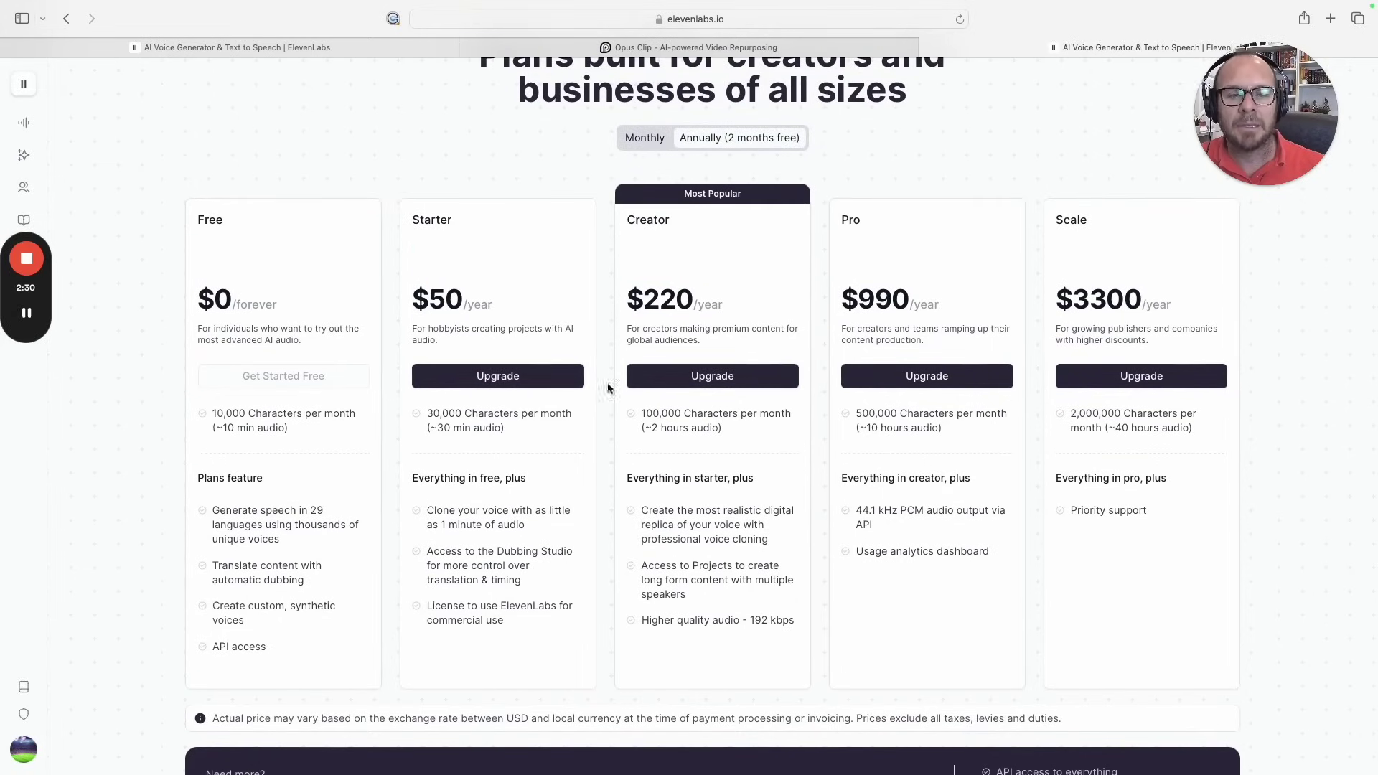
left_click(653, 138)
scroll(548, 353, "up", 3)
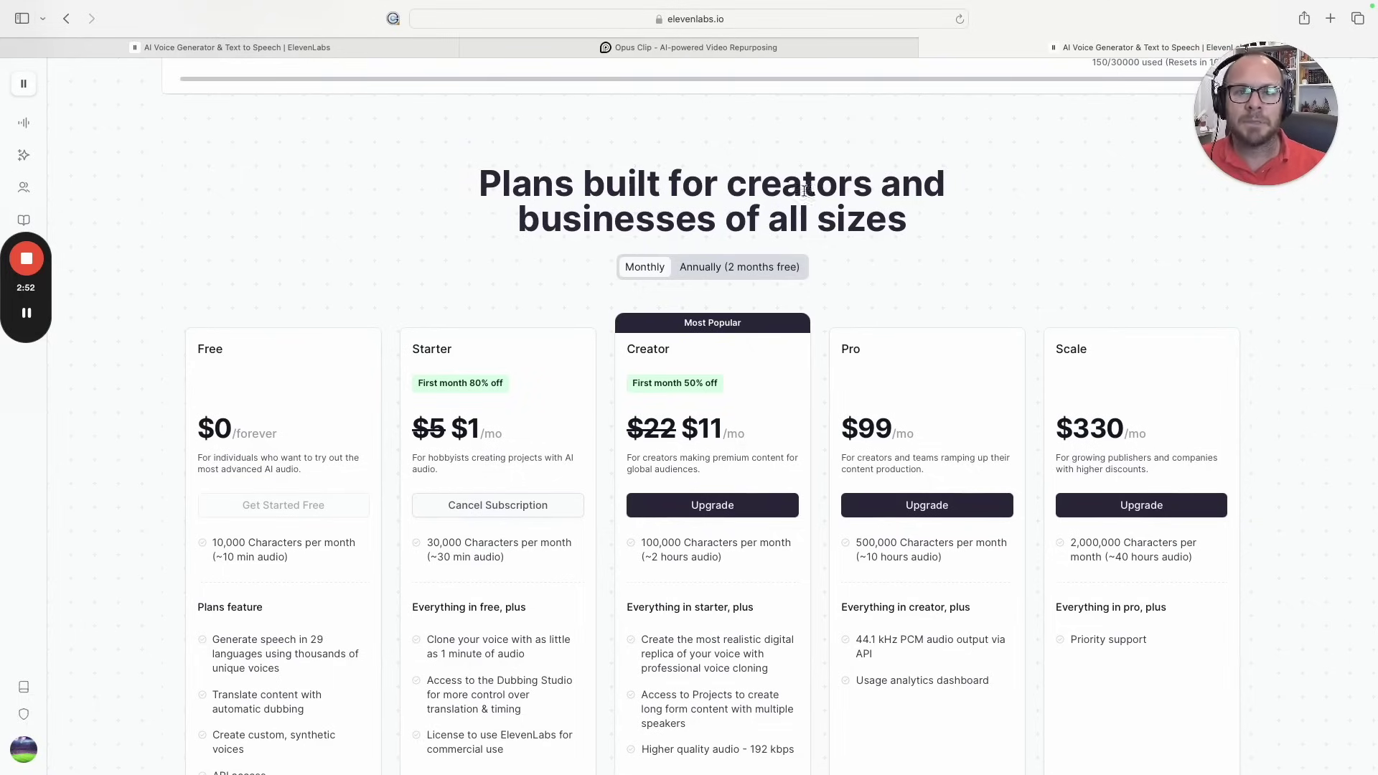
Paste the 3438-character self-promotion article into the speech text box, undoing an accidental link paste
left_click(330, 49)
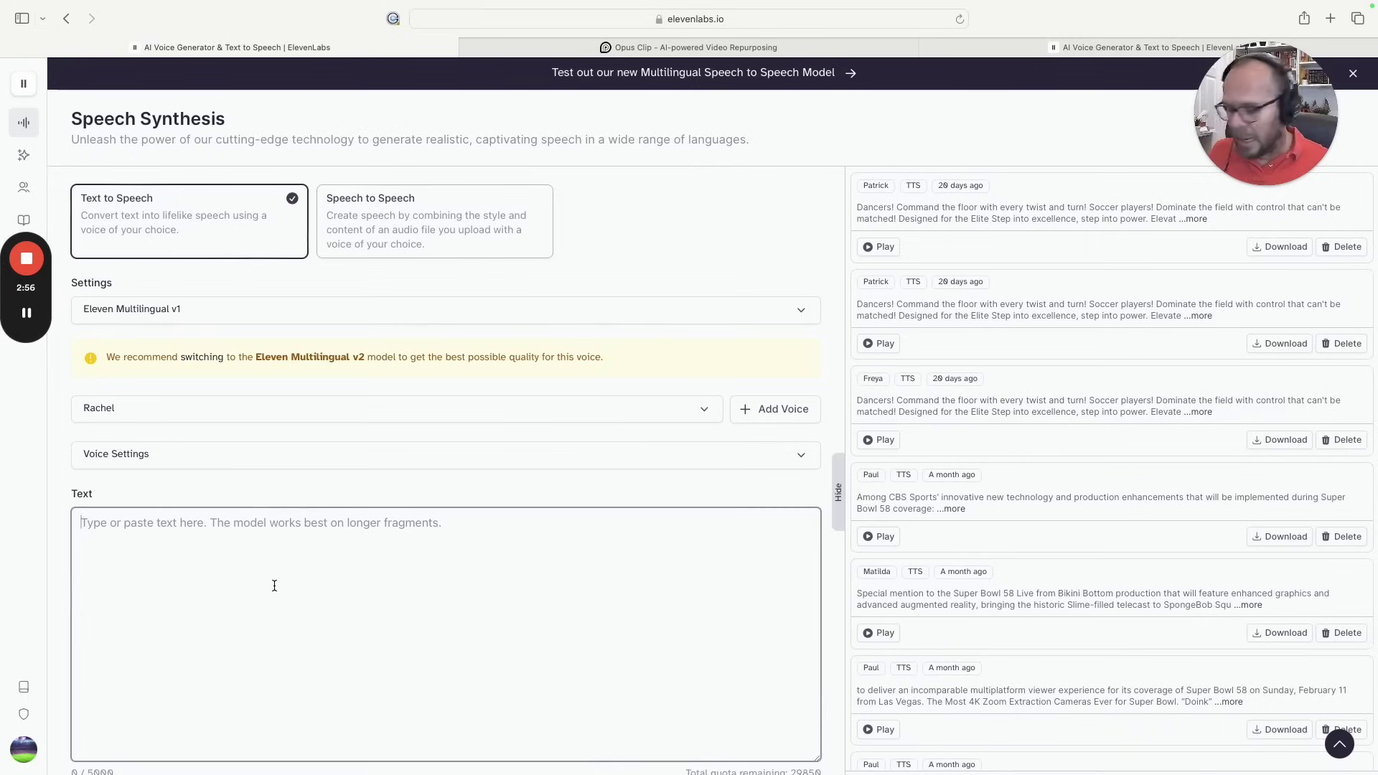
key("super+v")
key("super+z")
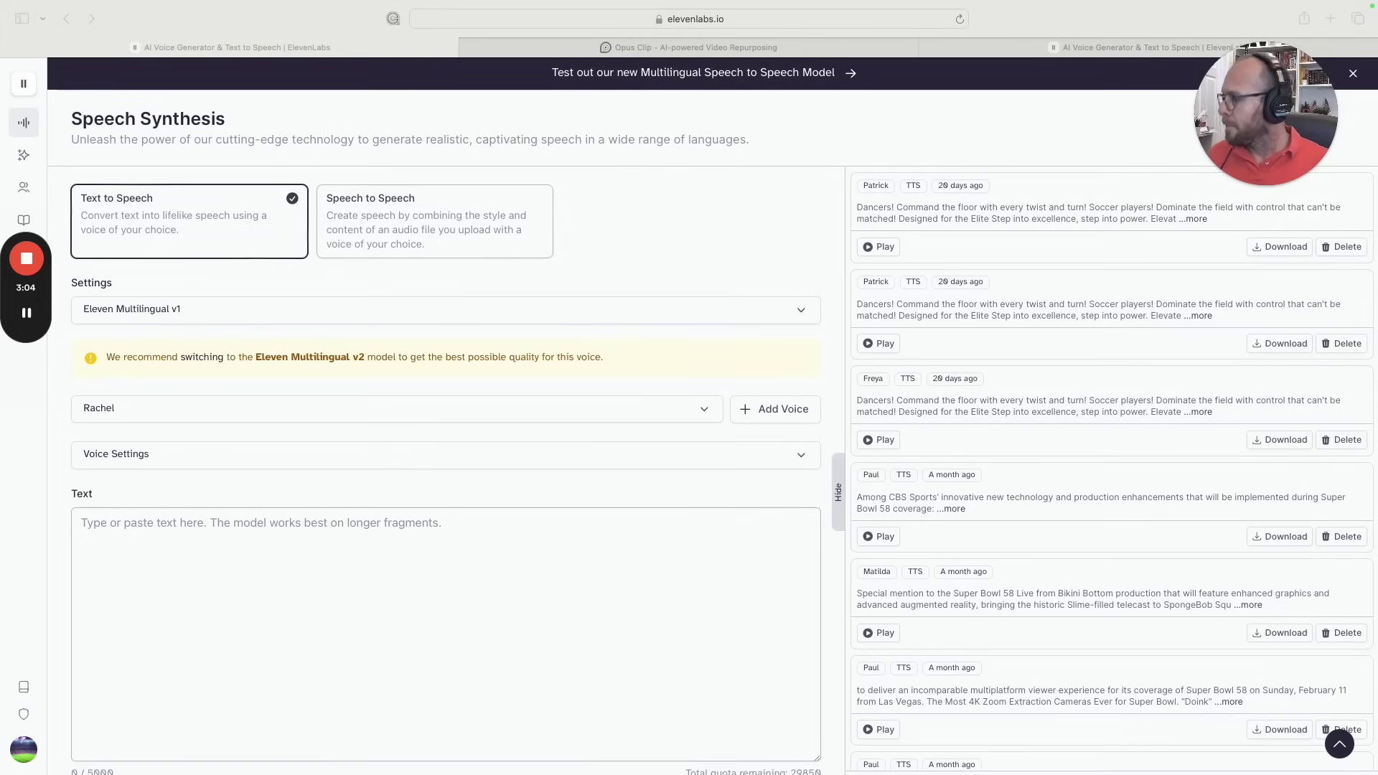
left_click(115, 561)
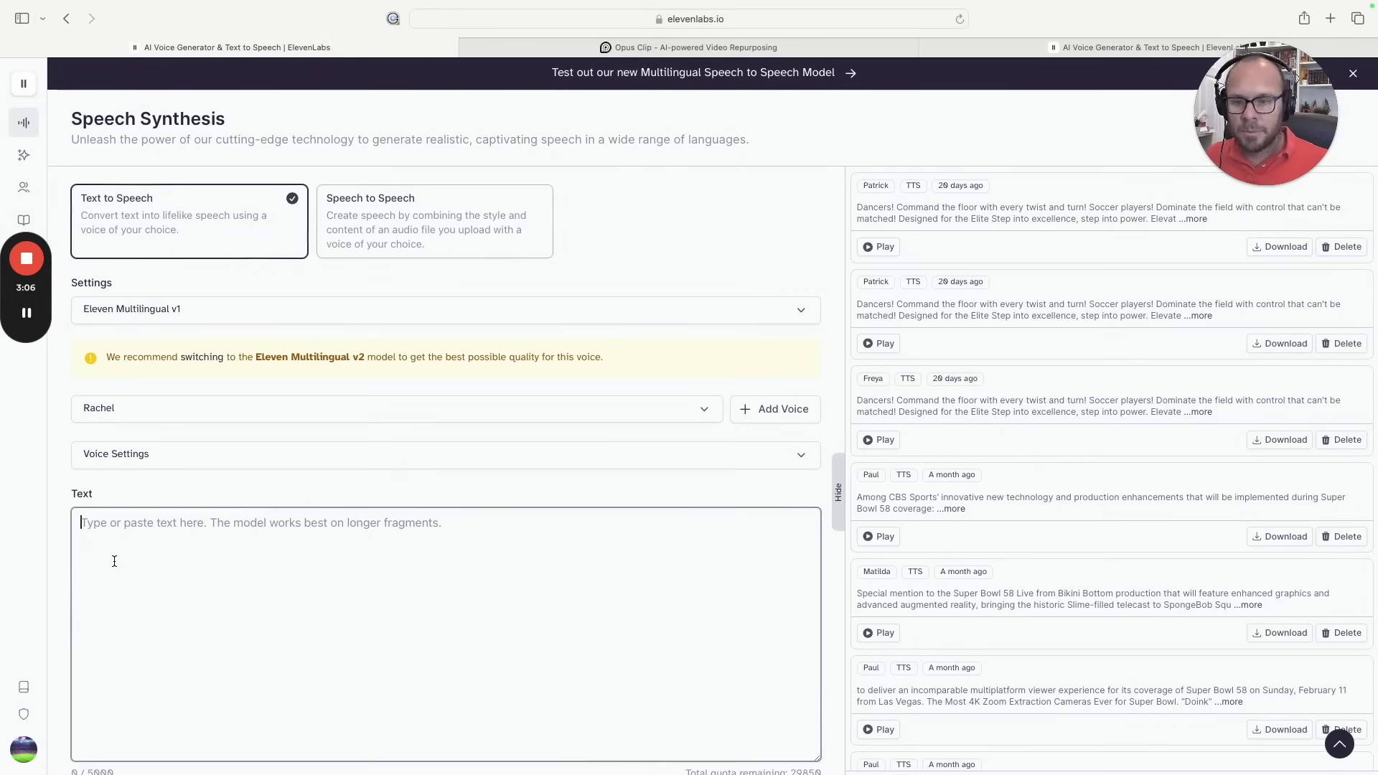
key("super+v")
scroll(334, 591, "up", 15)
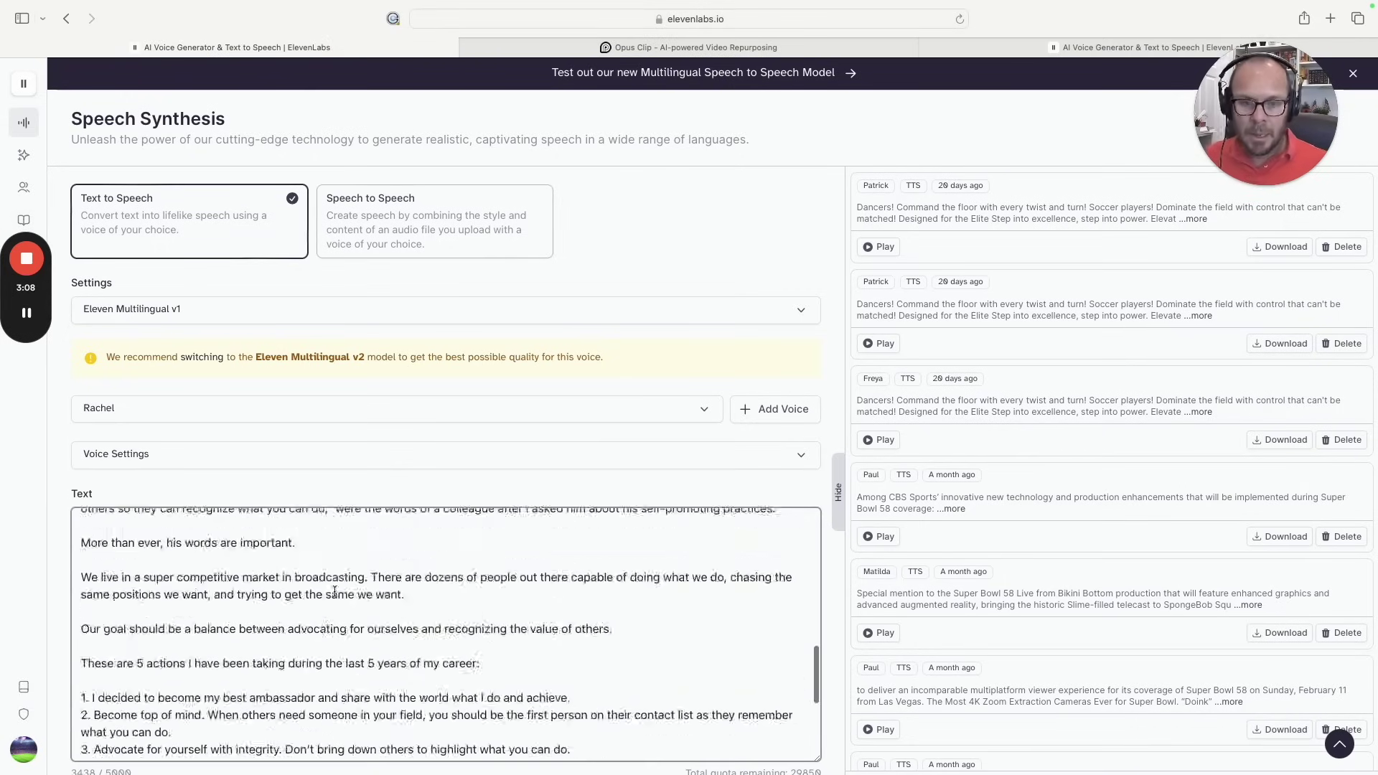
scroll(334, 591, "down", 20)
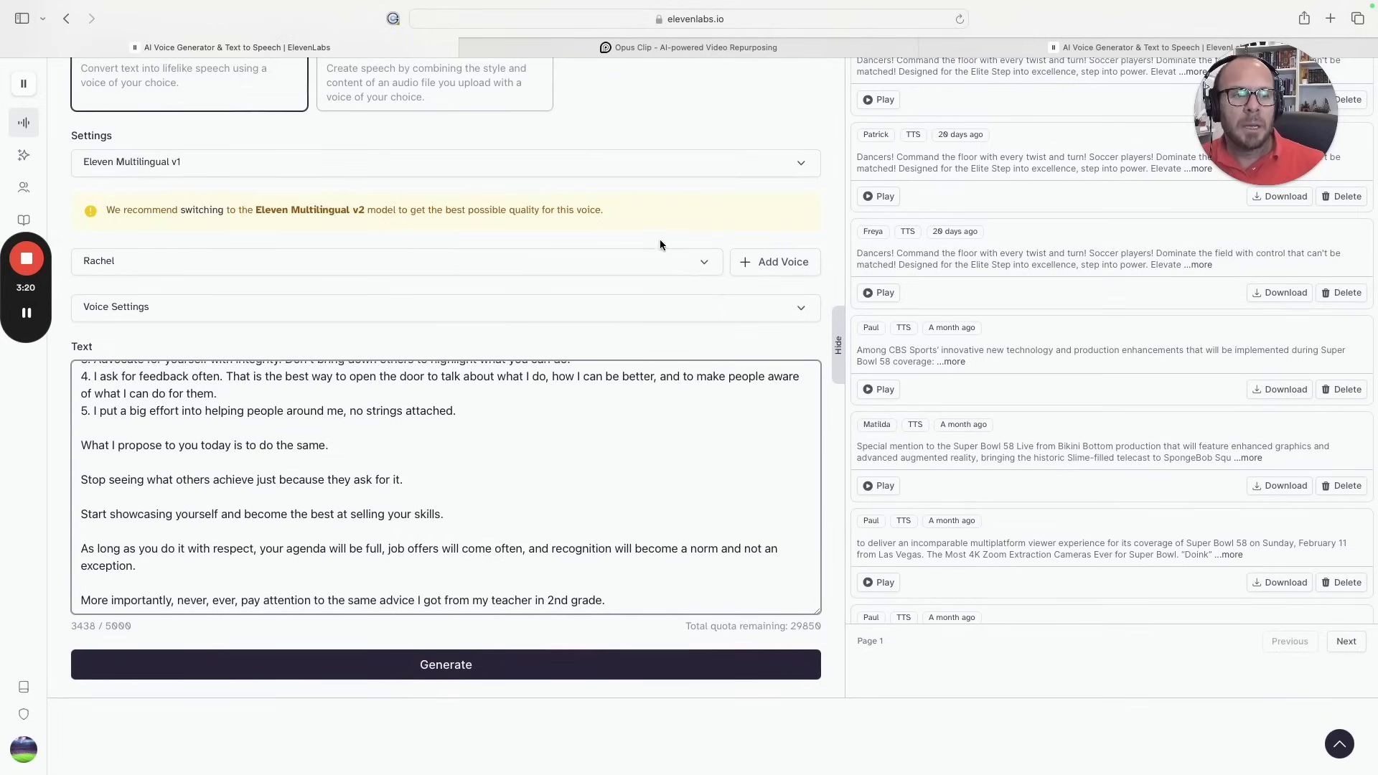
scroll(660, 240, "up", 2)
Set the speech model to Eleven English v2 and bring up the Rachel voice list
left_click(798, 238)
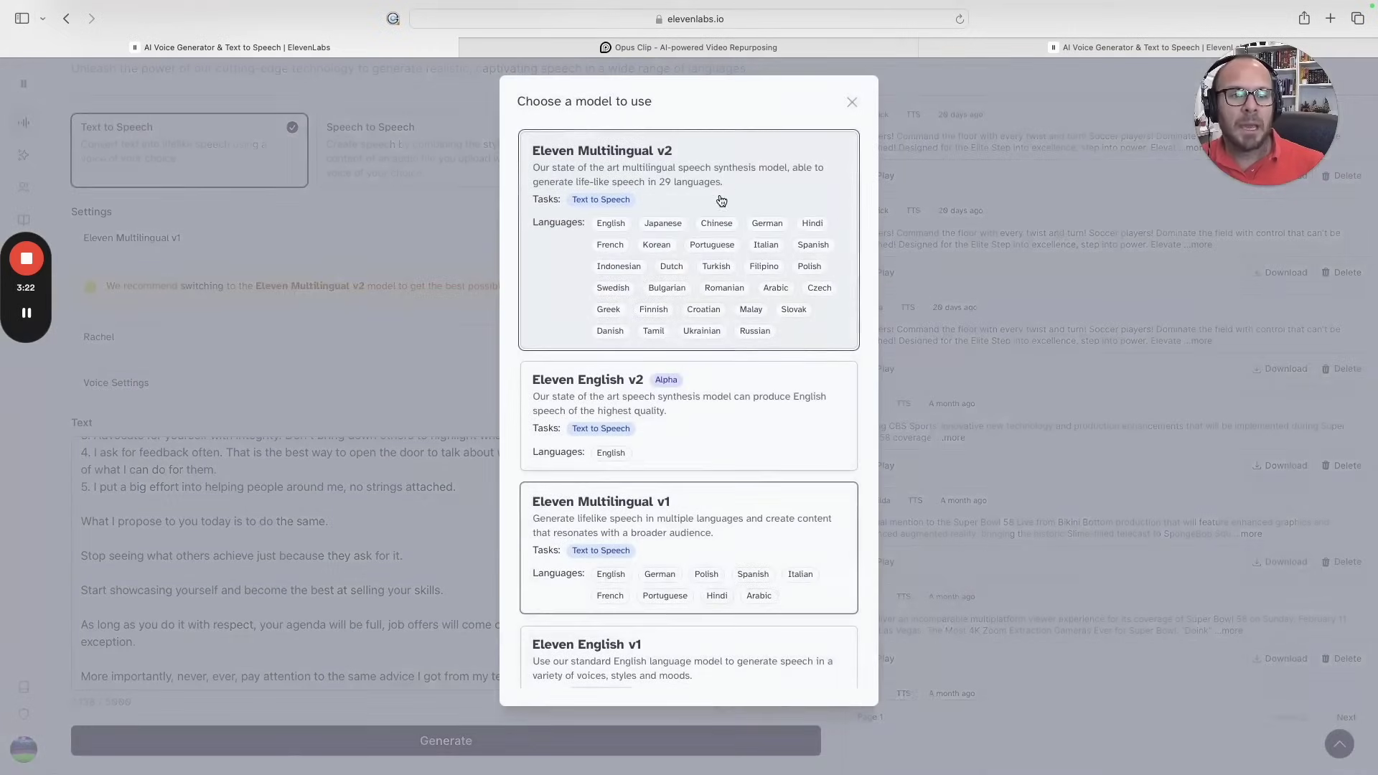
left_click(726, 424)
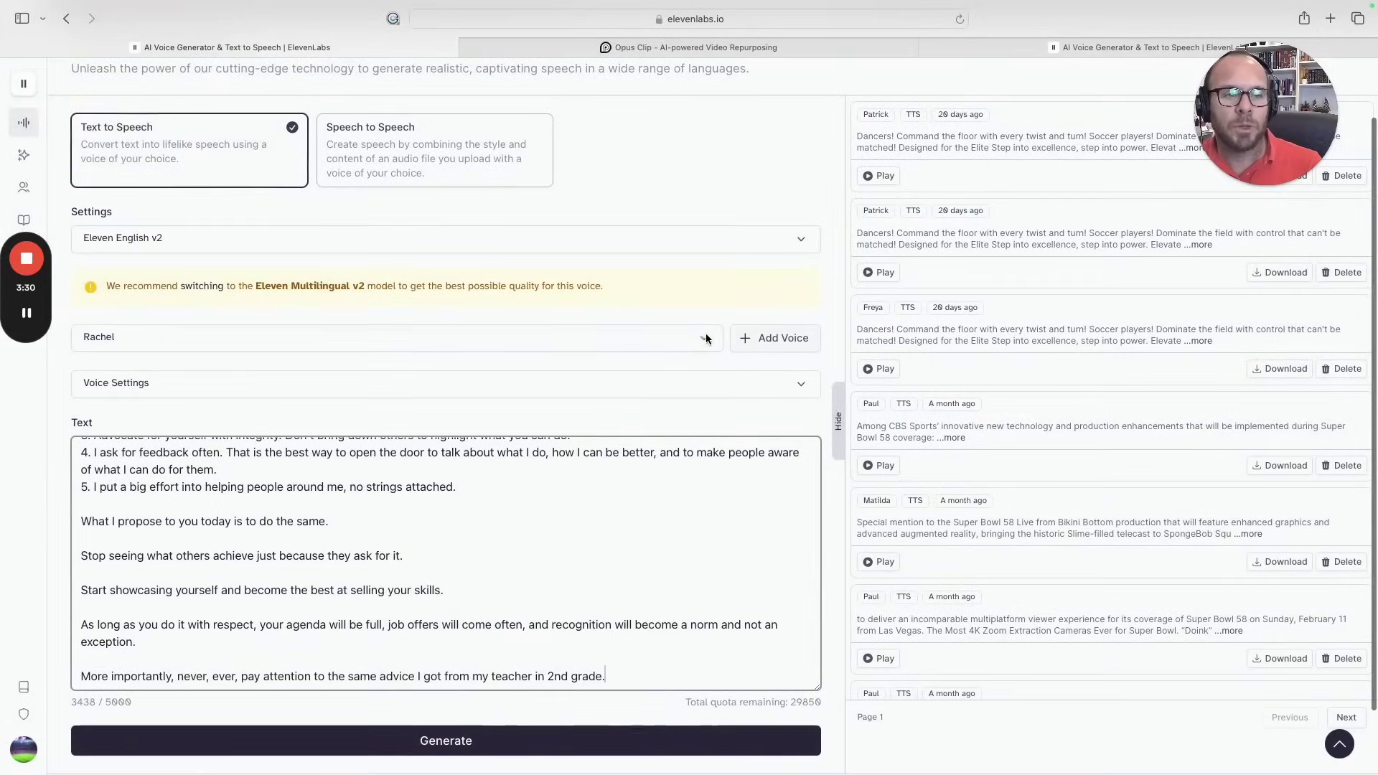
left_click(474, 341)
scroll(264, 448, "up", 1)
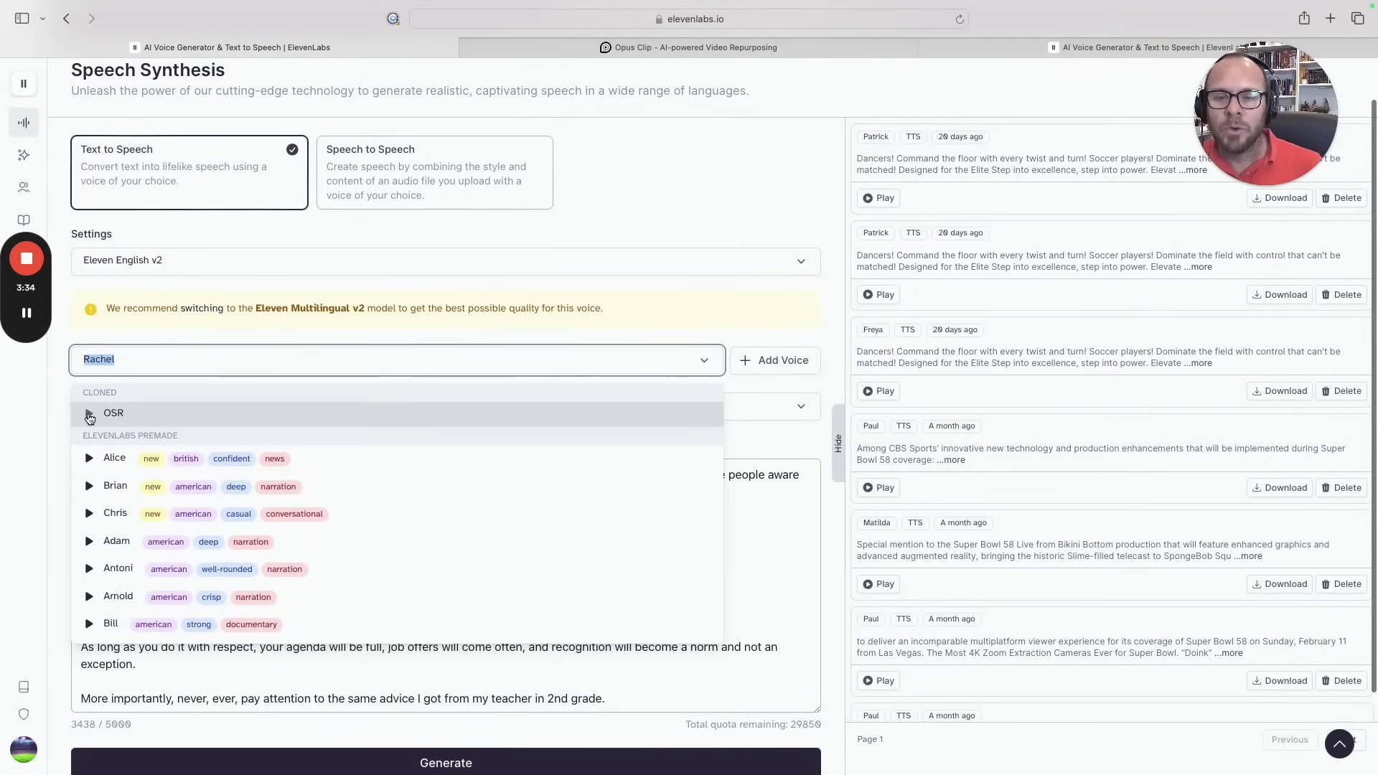
Play the preview sample of the cloned OSR voice in the voice list
left_click(89, 416)
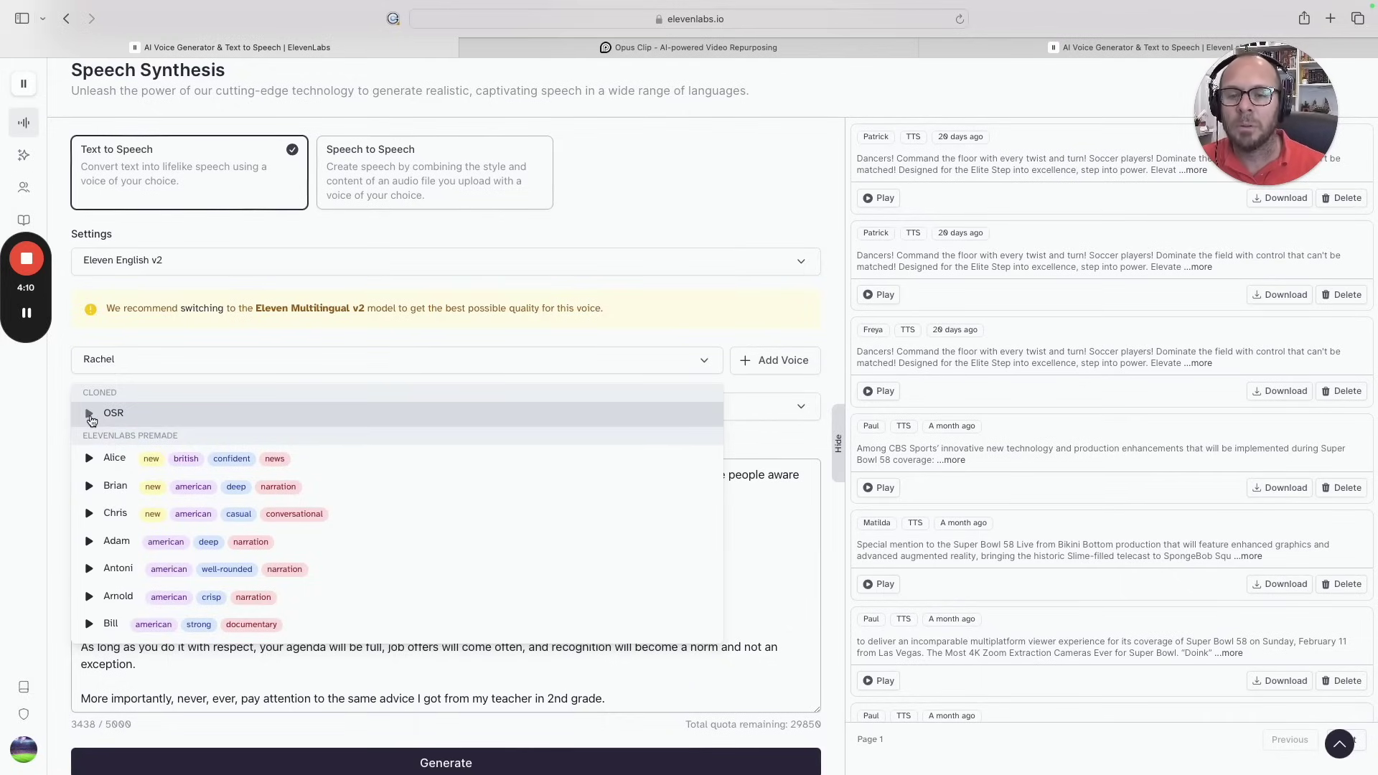
left_click(89, 414)
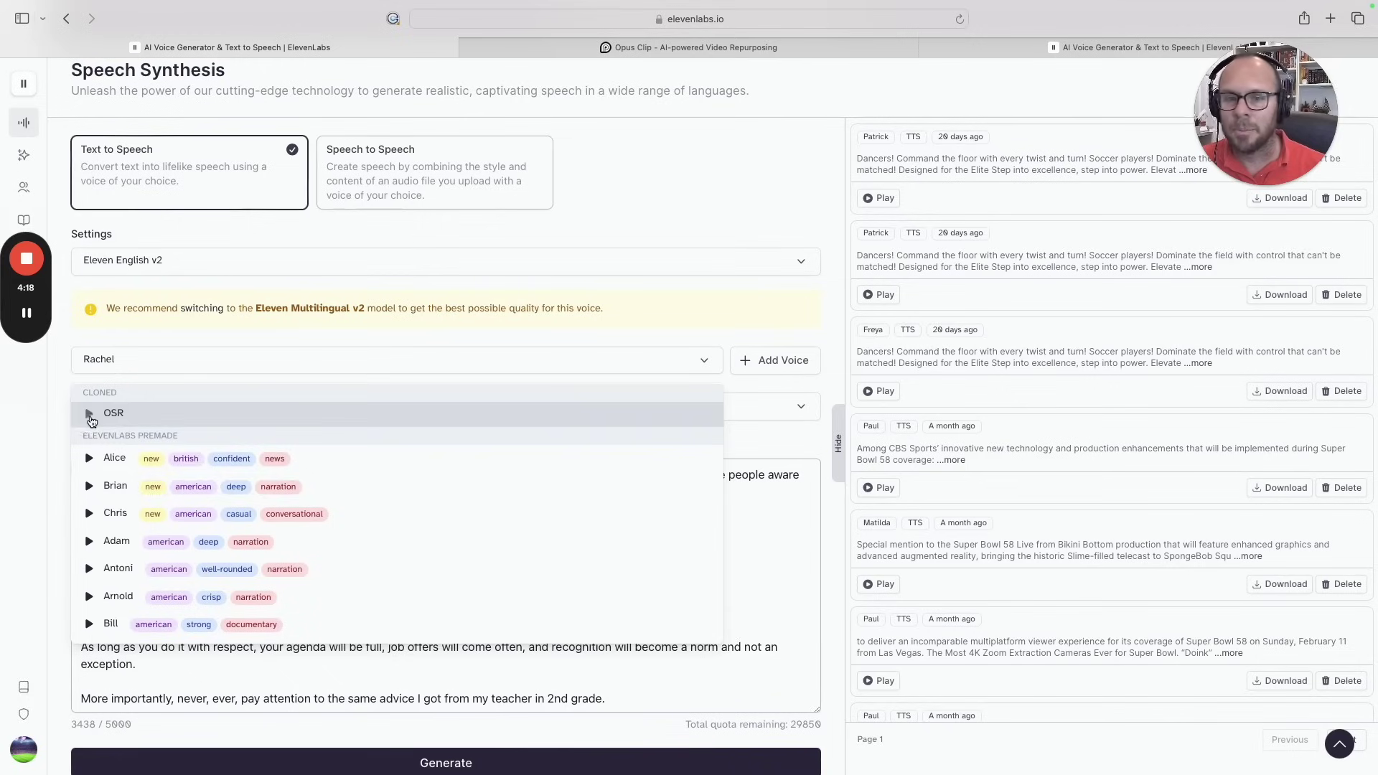
Scroll through the premade voices and preview the Nicole voice sample
scroll(394, 486, "down", 4)
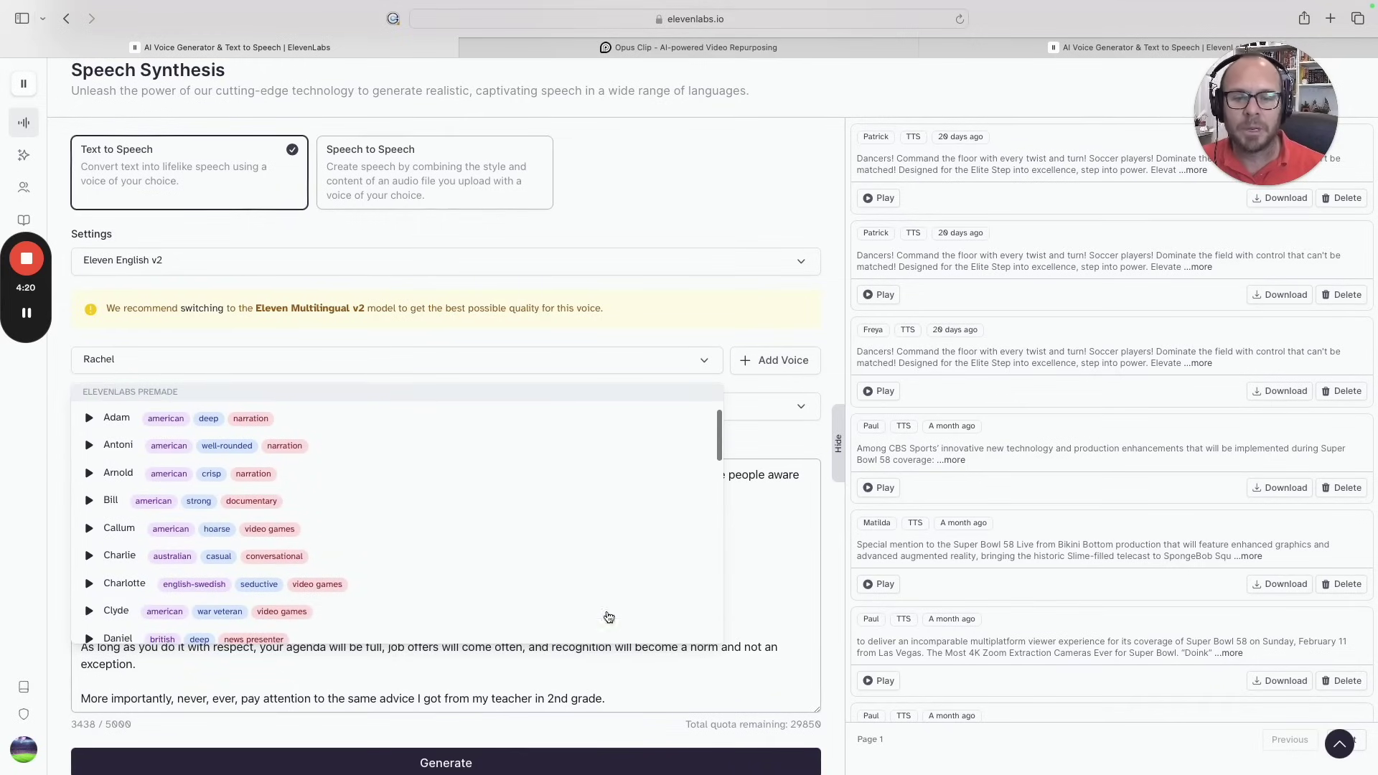
scroll(334, 593, "down", 2)
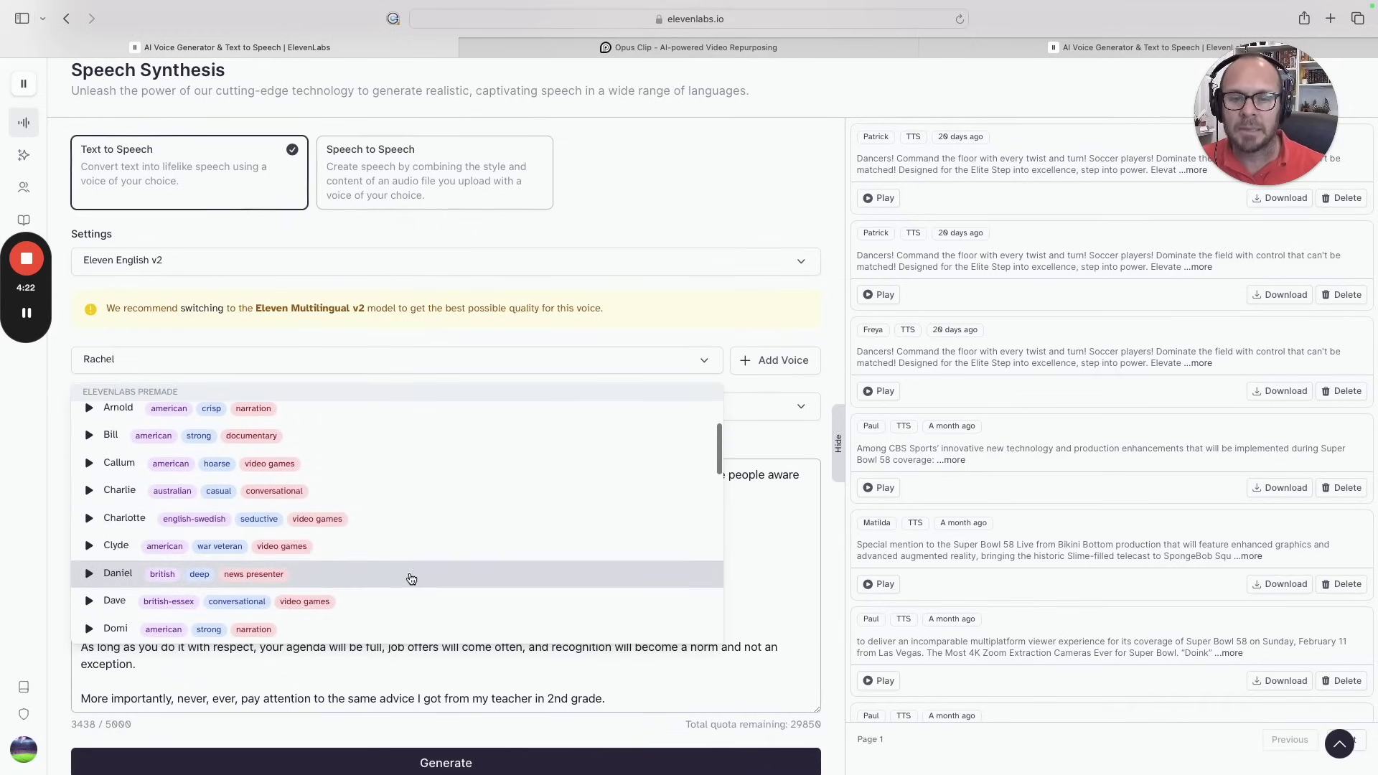
scroll(440, 569, "down", 1)
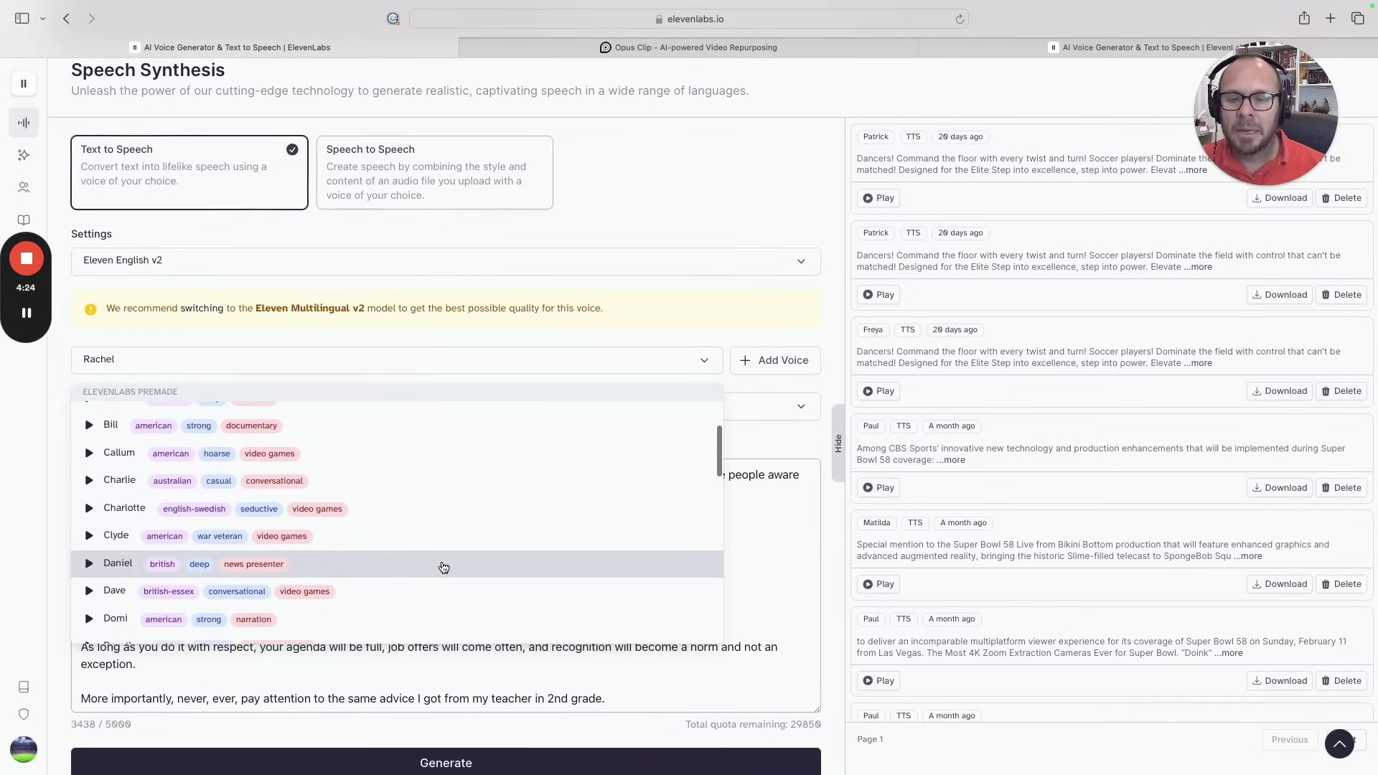
scroll(443, 567, "down", 3)
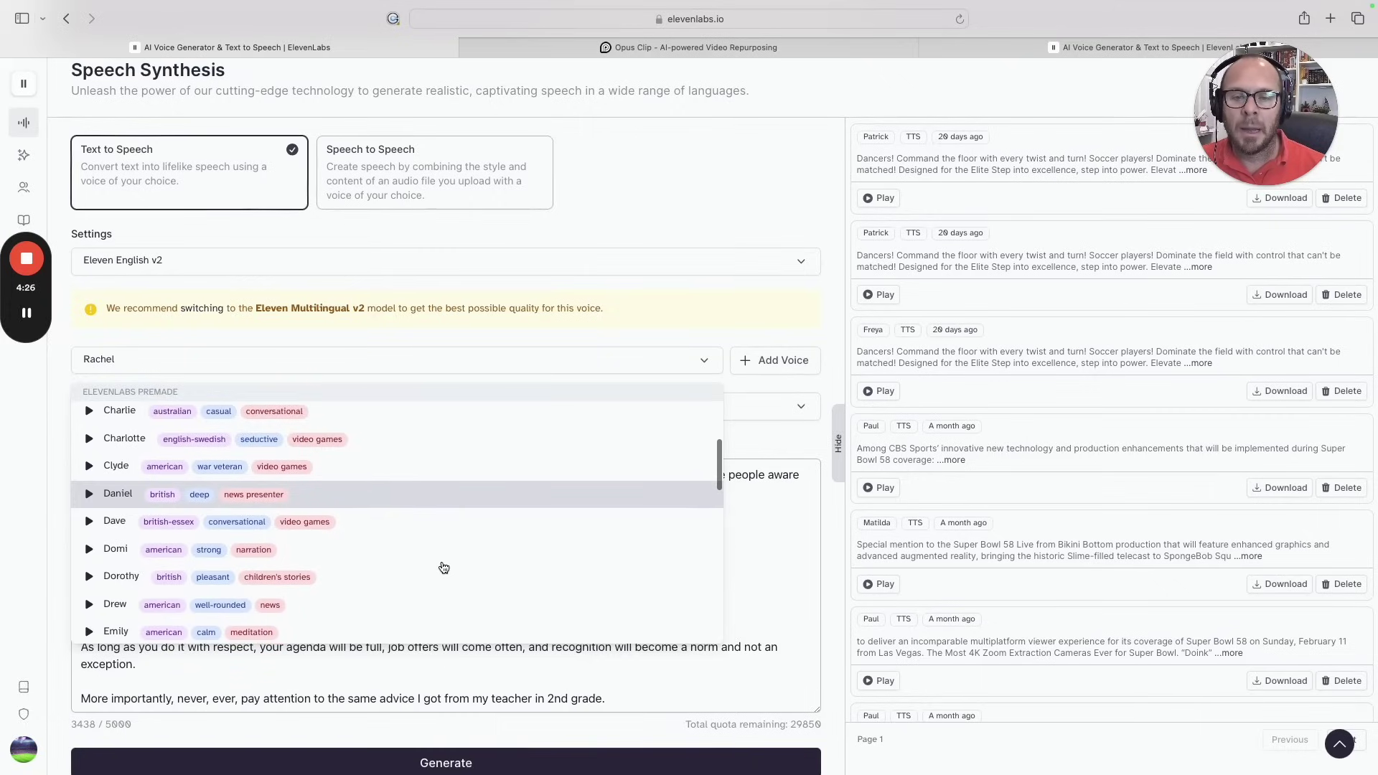
scroll(443, 568, "down", 4)
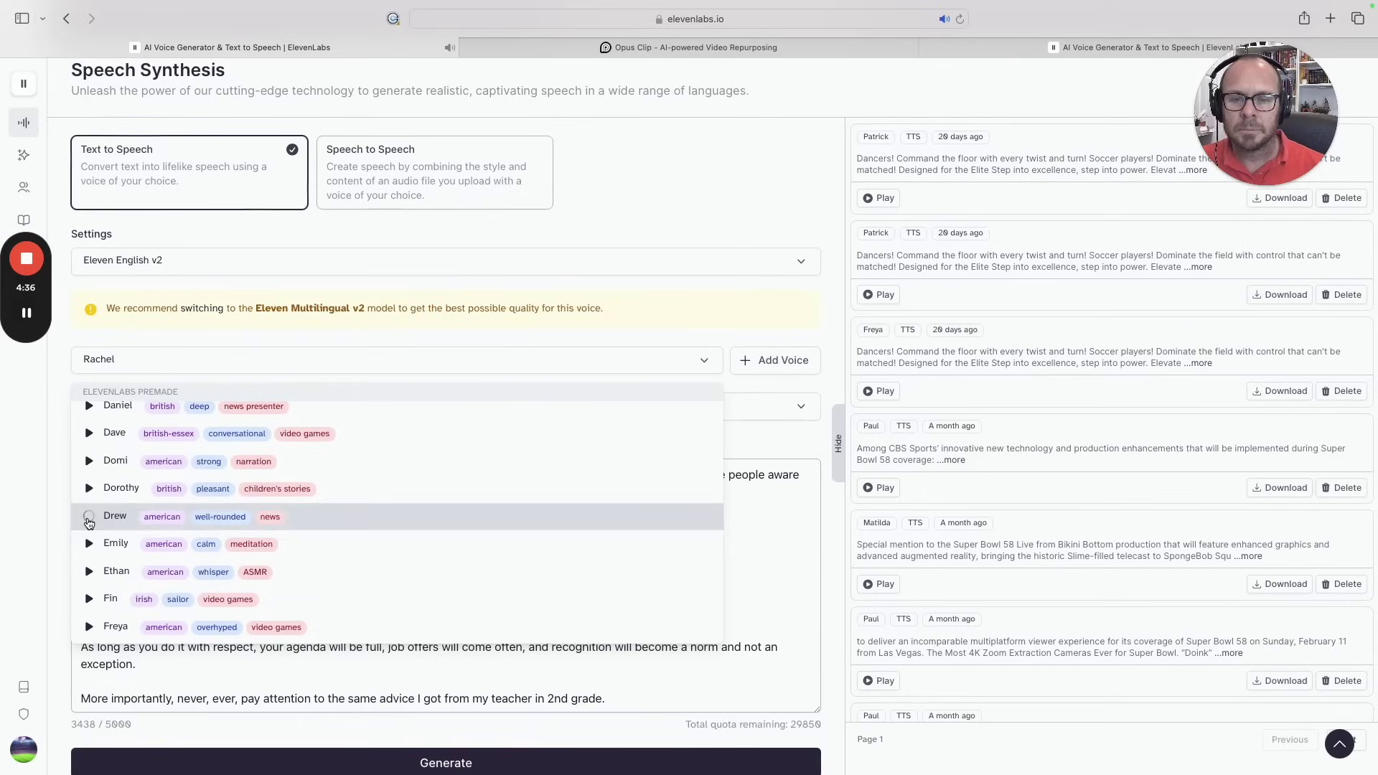
scroll(387, 567, "down", 3)
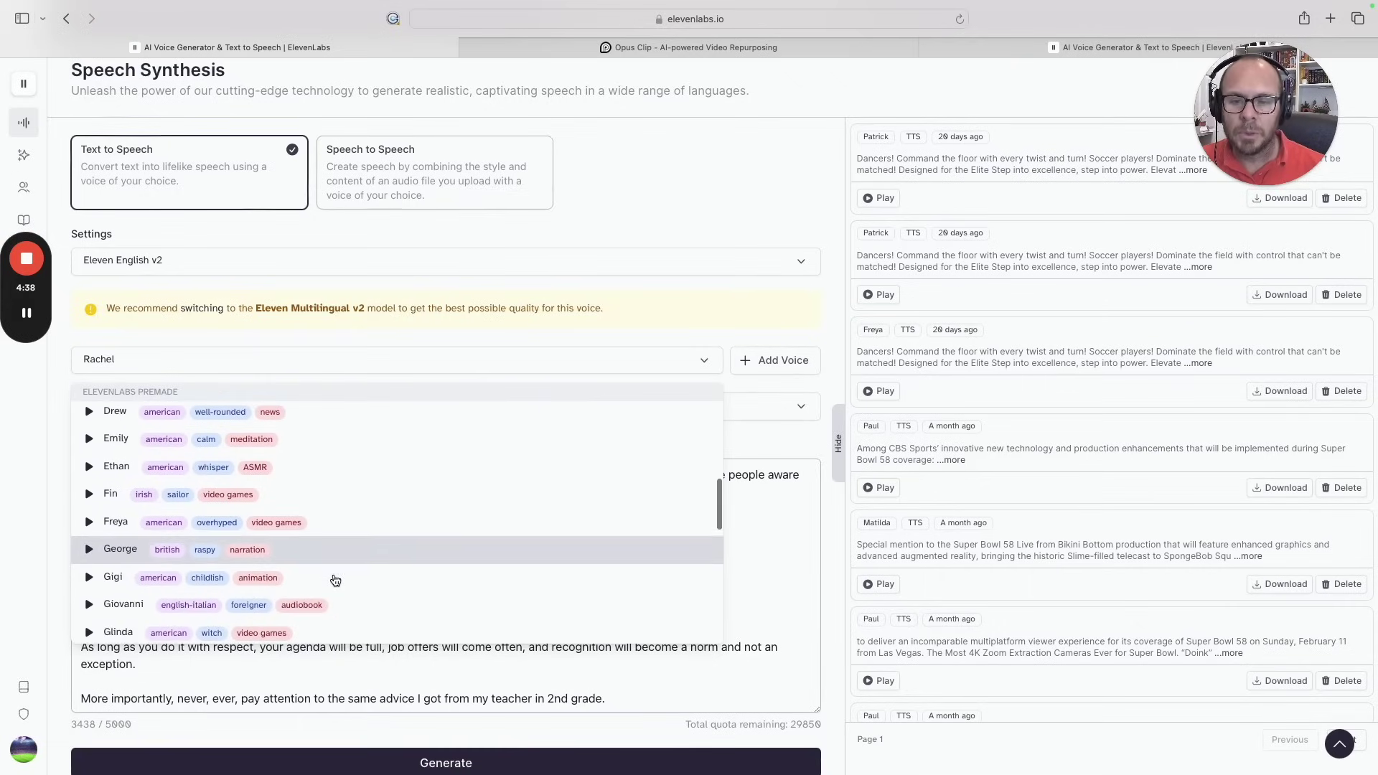
scroll(332, 579, "up", 6)
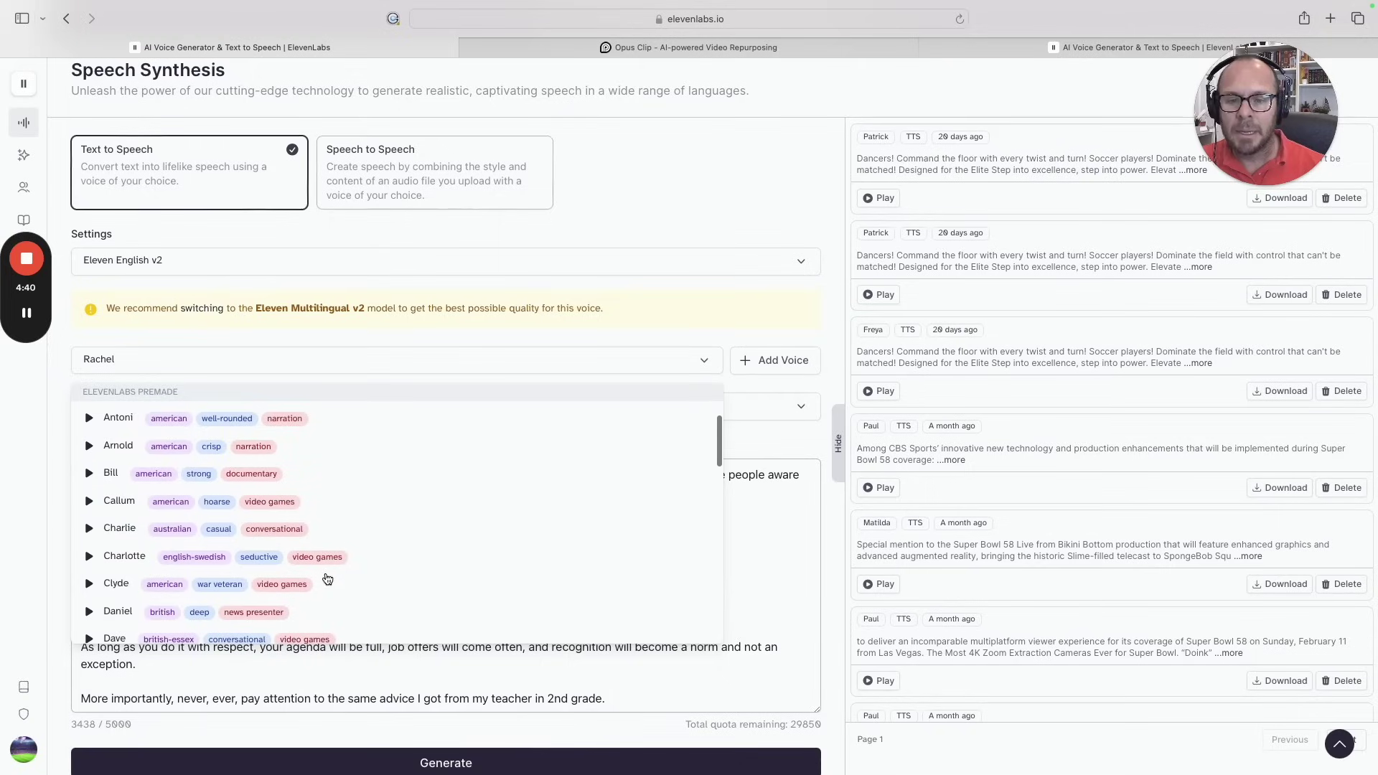
scroll(327, 579, "up", 4)
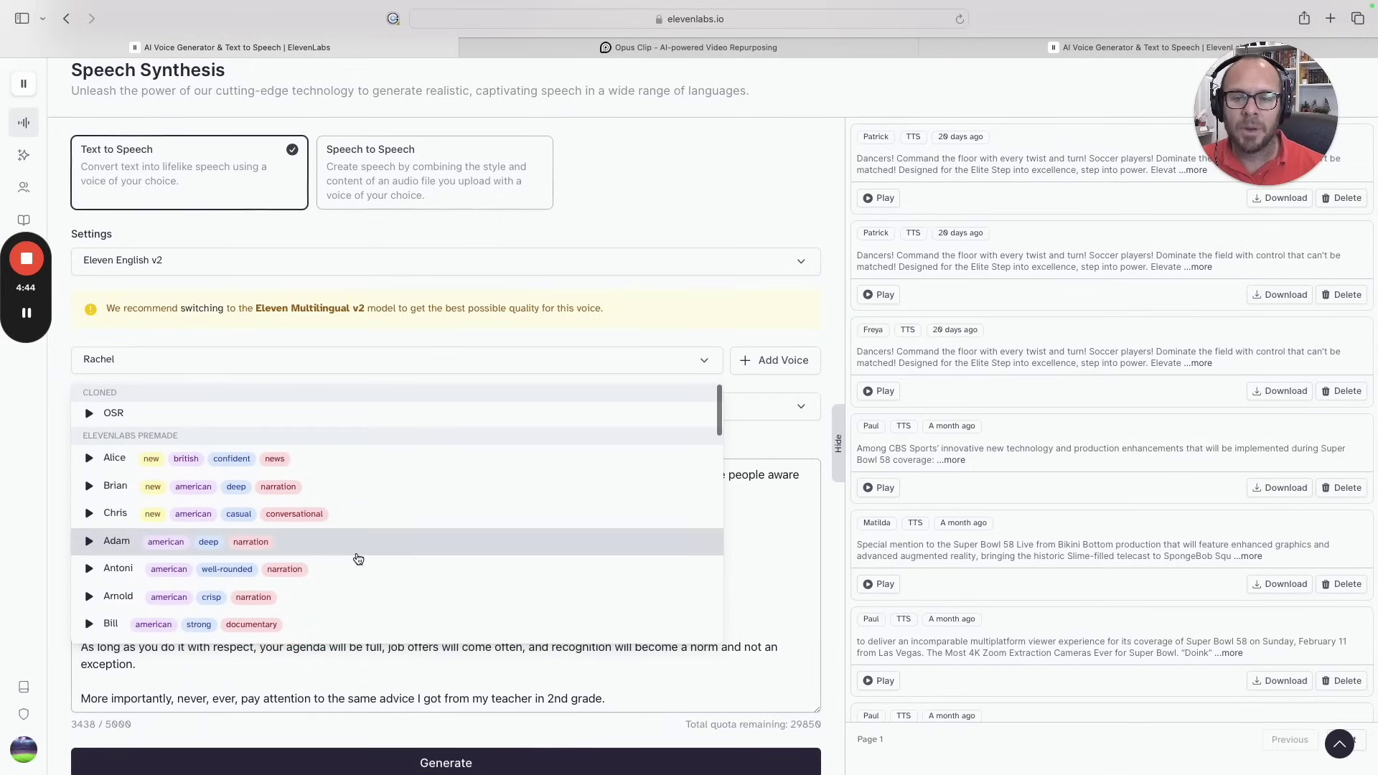
scroll(358, 559, "down", 8)
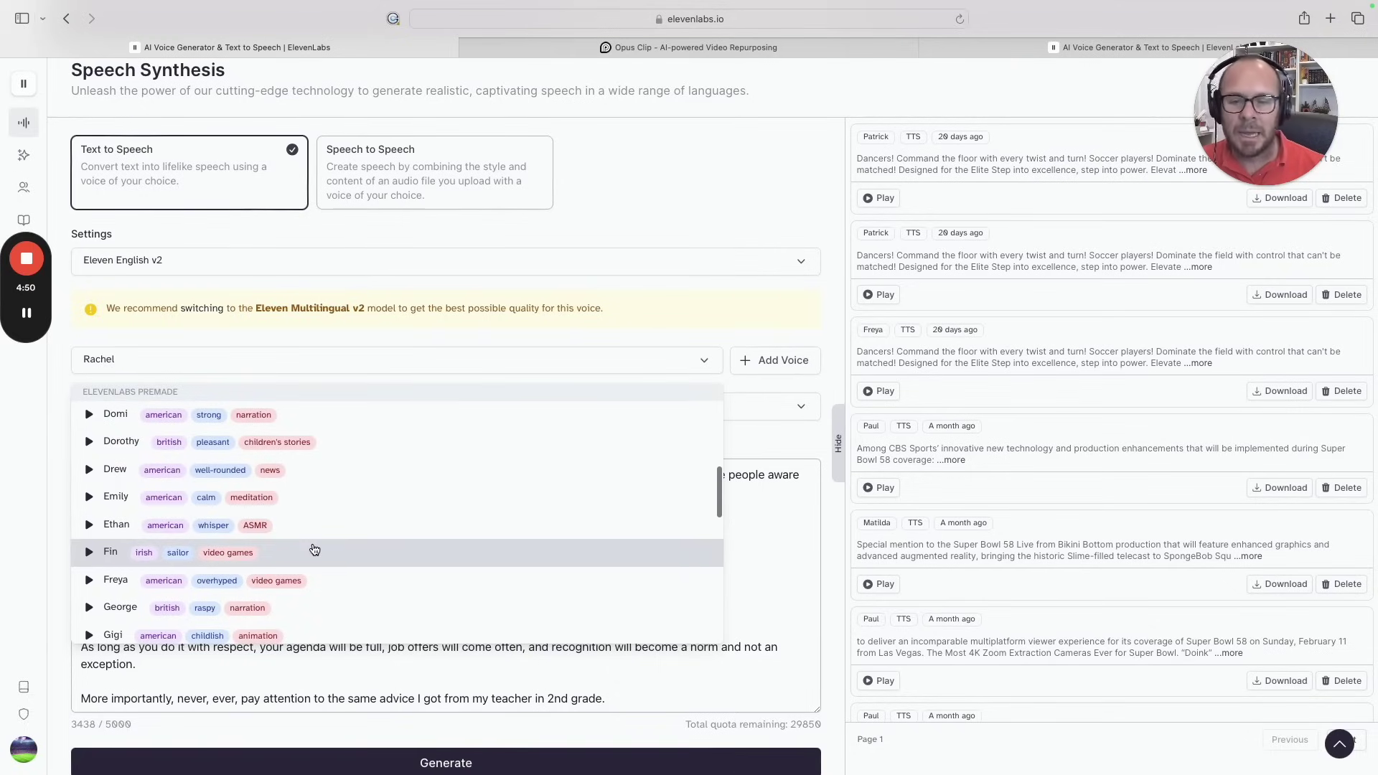
scroll(314, 549, "down", 3)
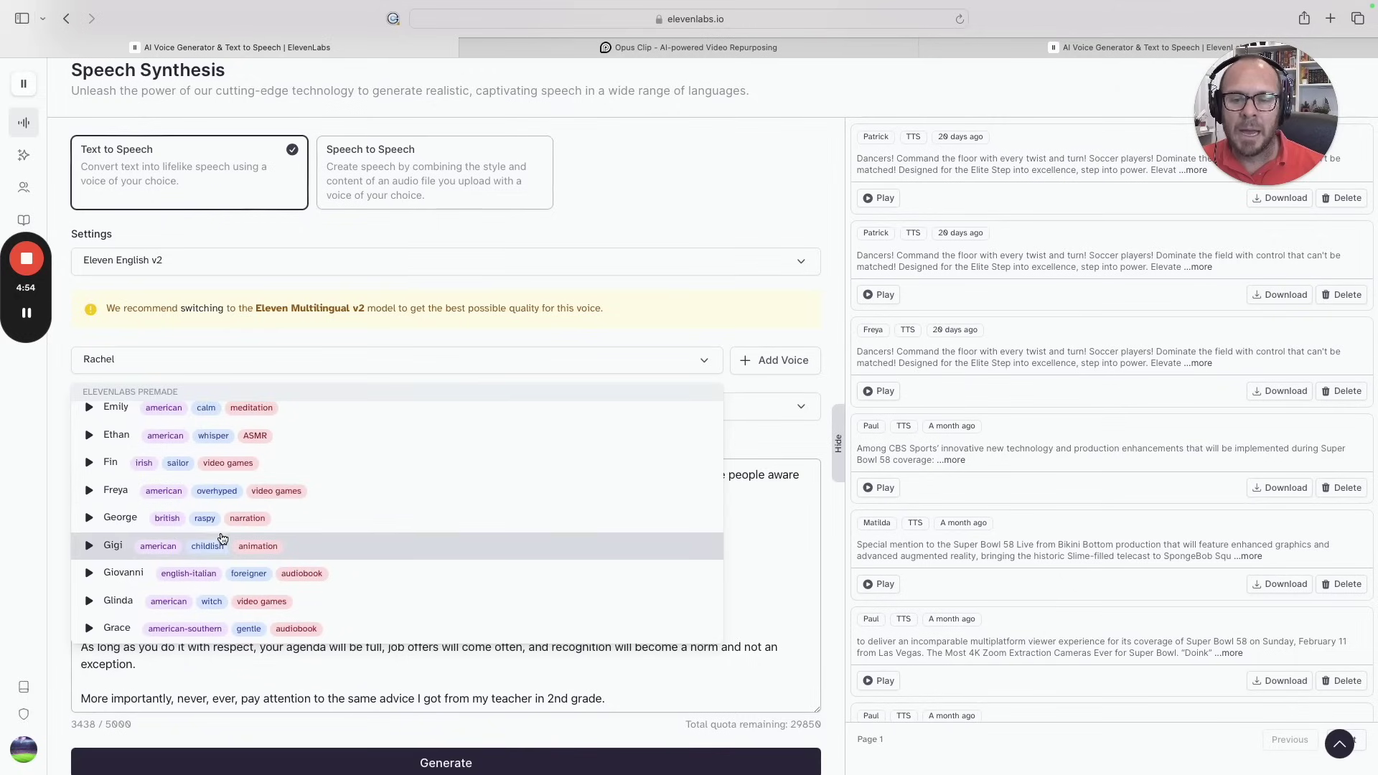
scroll(187, 542, "down", 2)
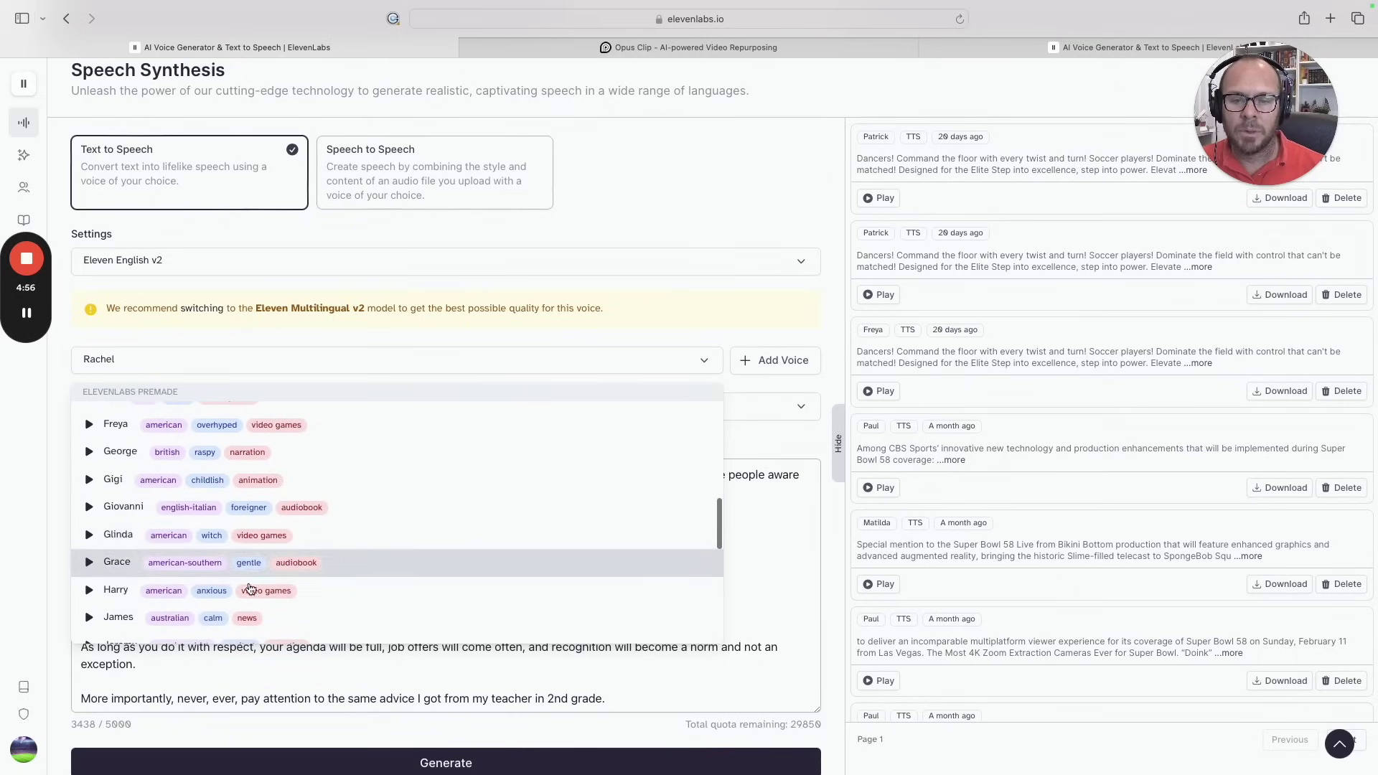
scroll(259, 585, "down", 4)
scroll(279, 586, "down", 2)
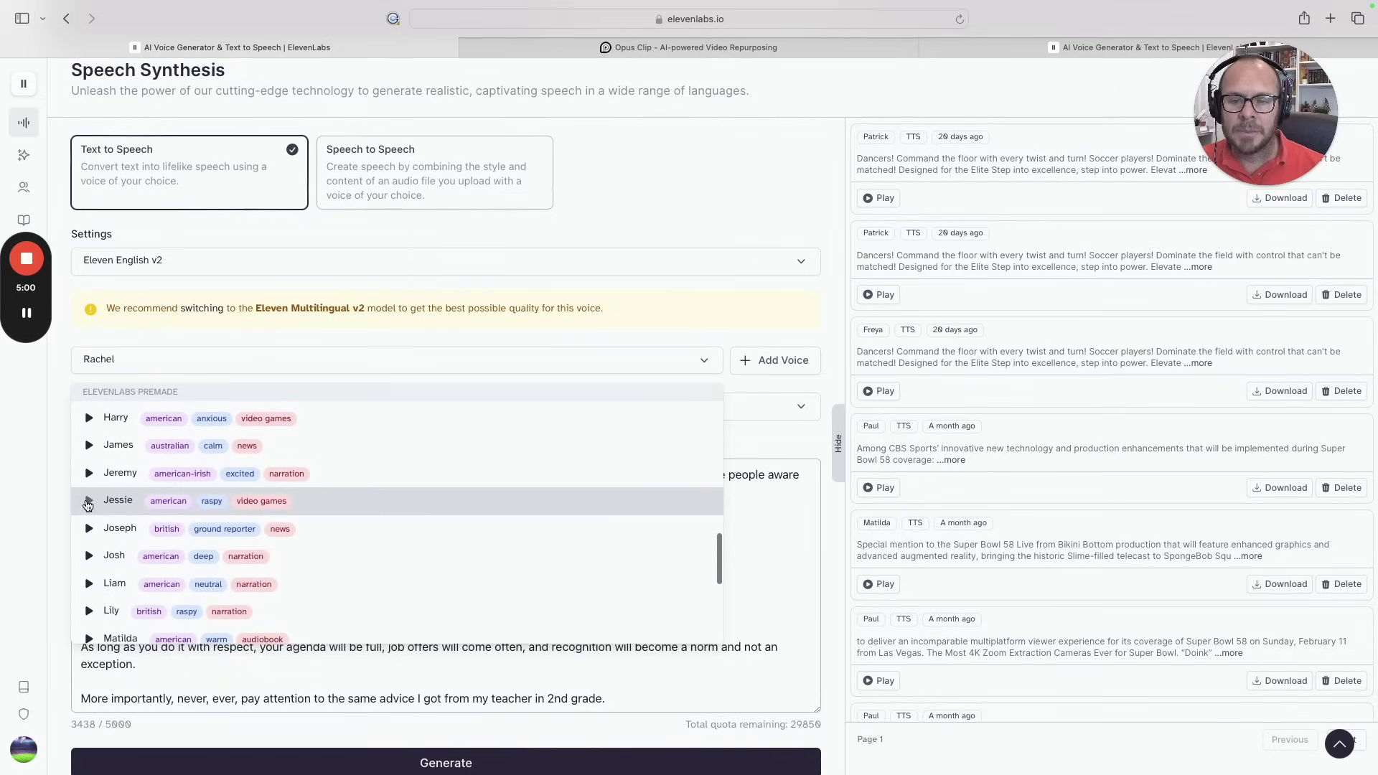
scroll(130, 560, "down", 2)
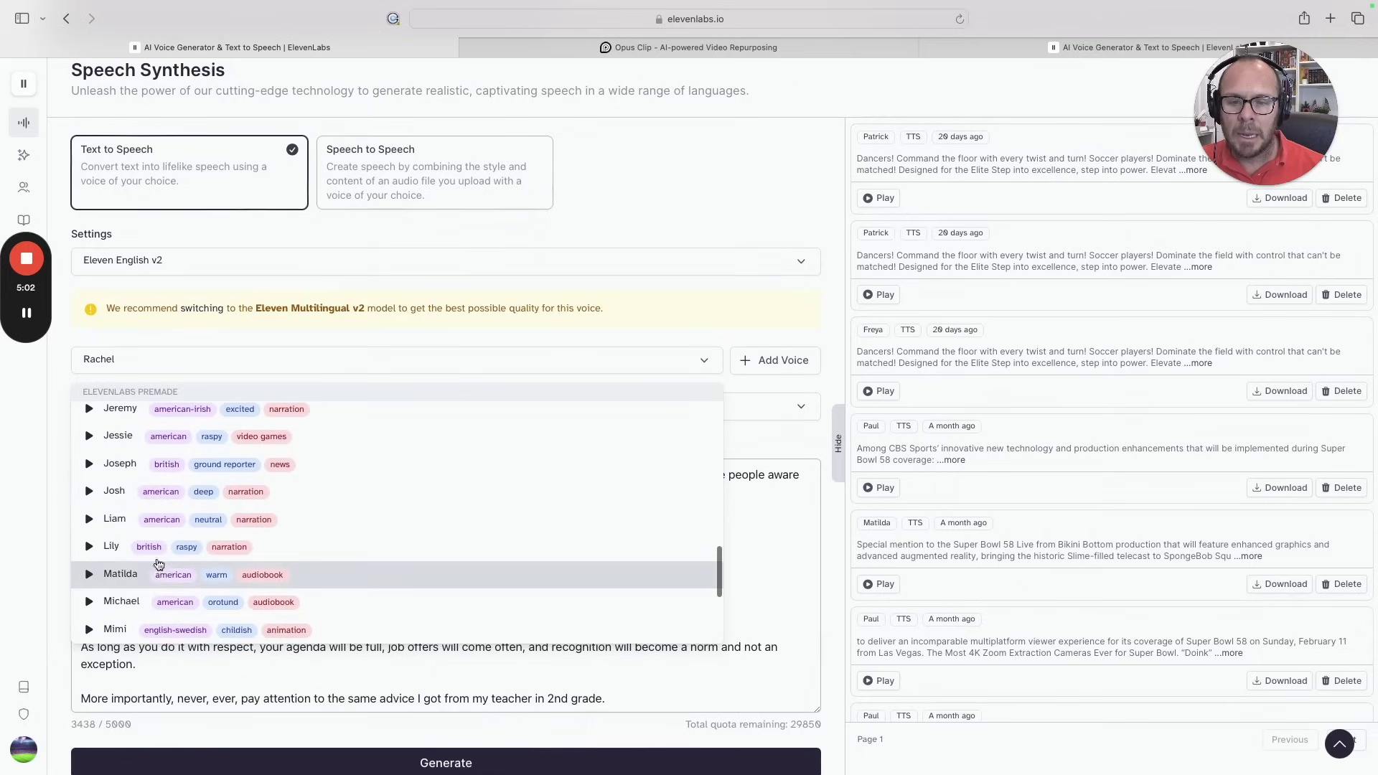
scroll(180, 568, "down", 3)
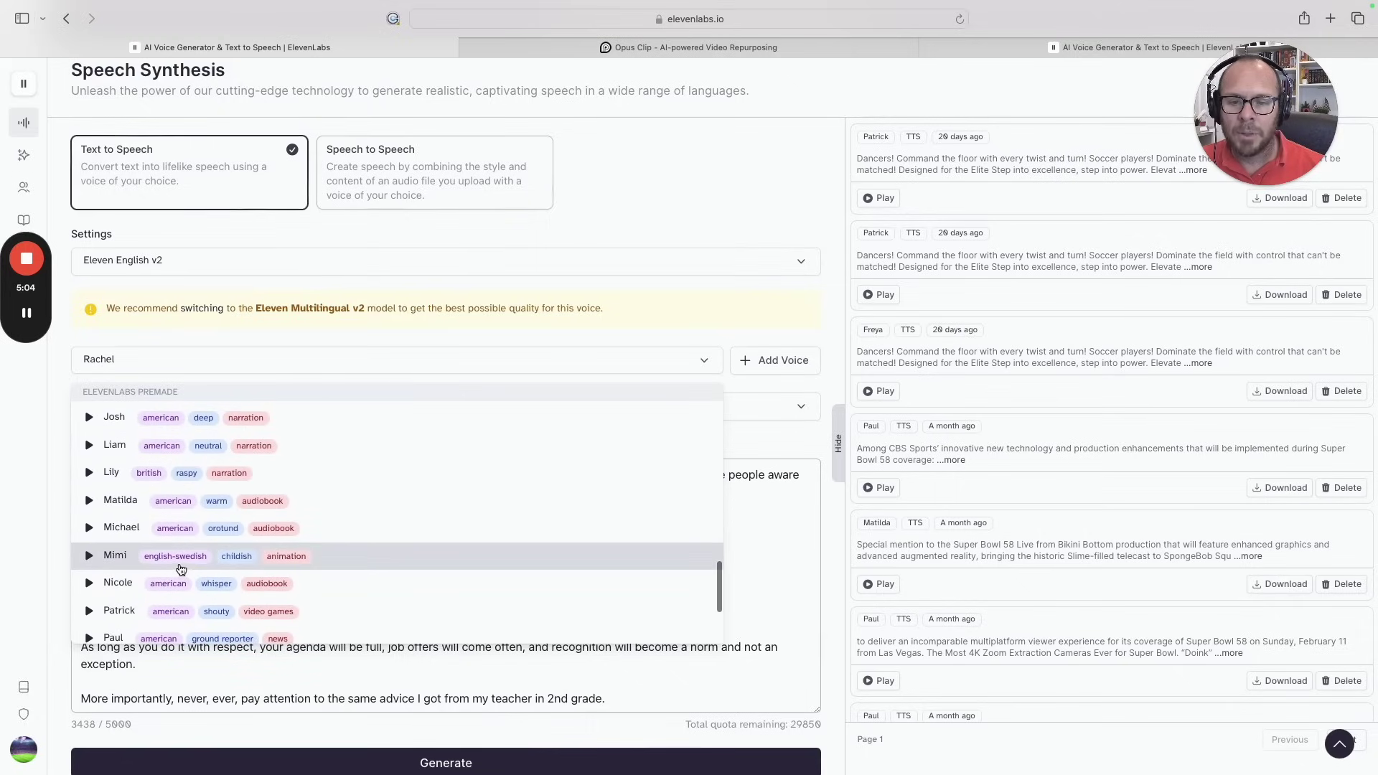
scroll(84, 552, "down", 1)
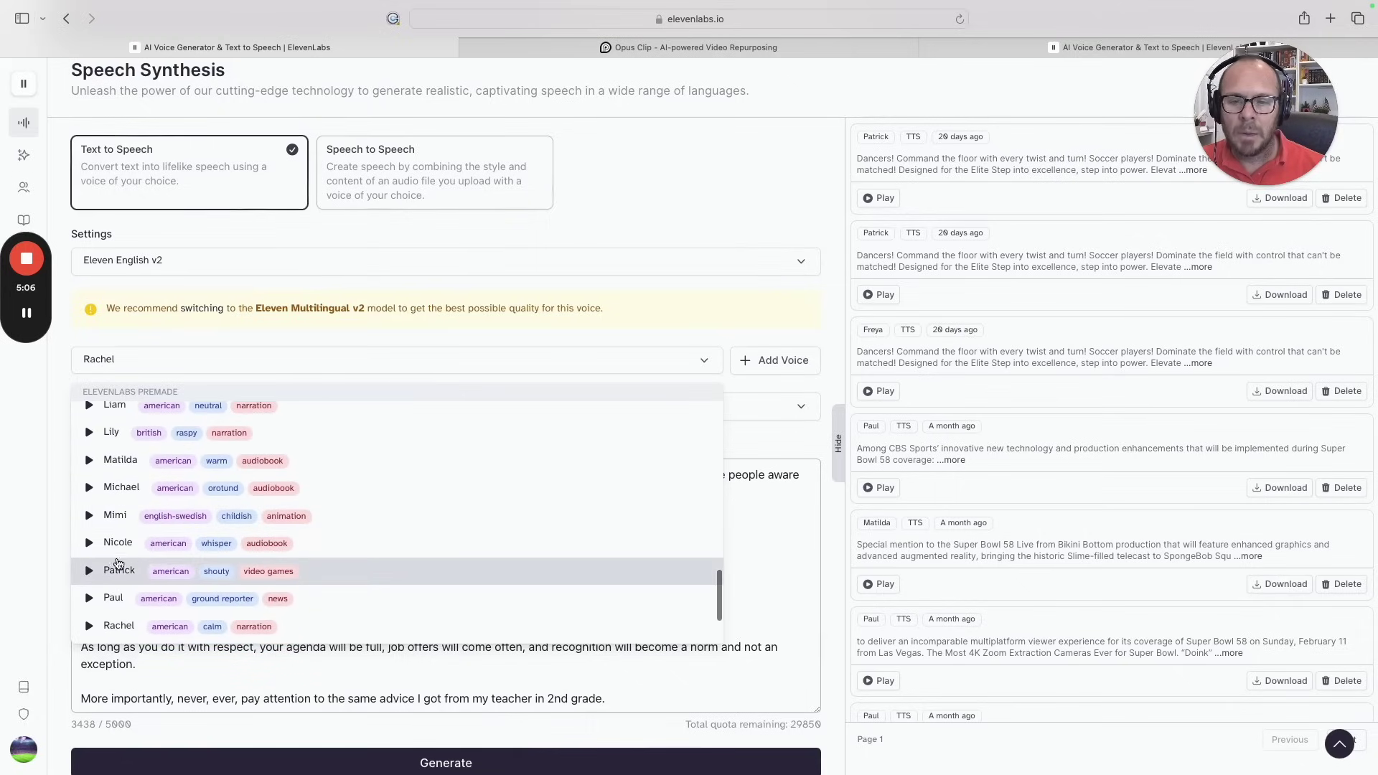
left_click(89, 547)
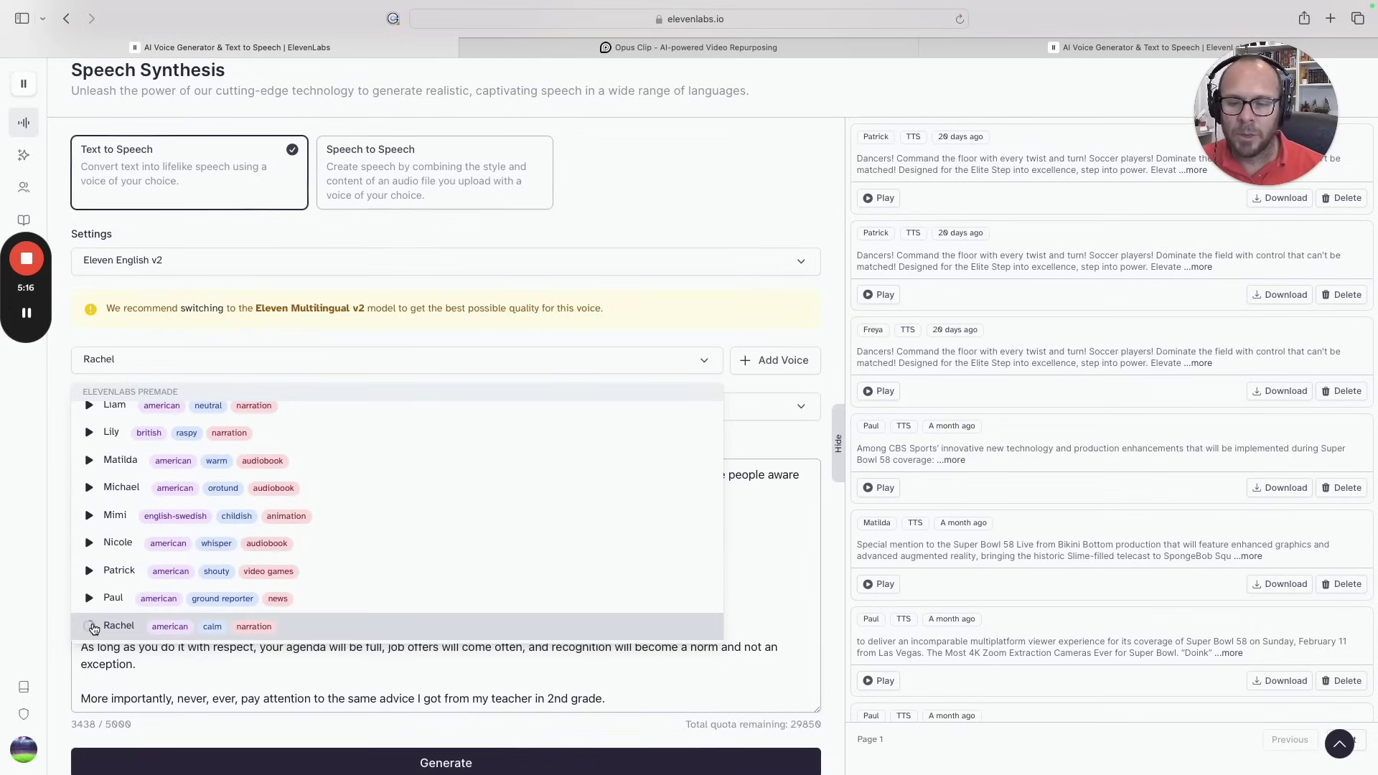
Preview Rachel's voice sample twice and close the list with Rachel kept as narrator
left_click(90, 626)
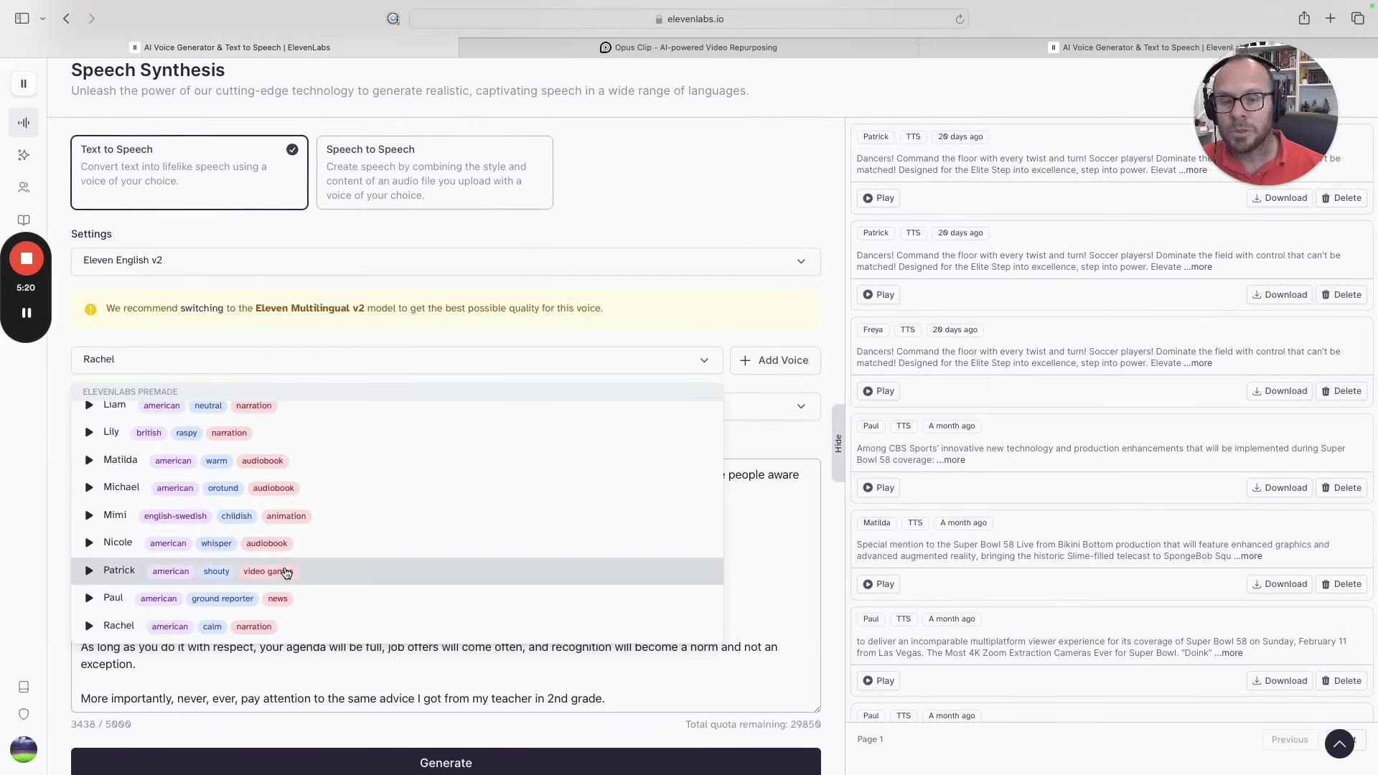
scroll(283, 575, "up", 3)
scroll(284, 575, "up", 3)
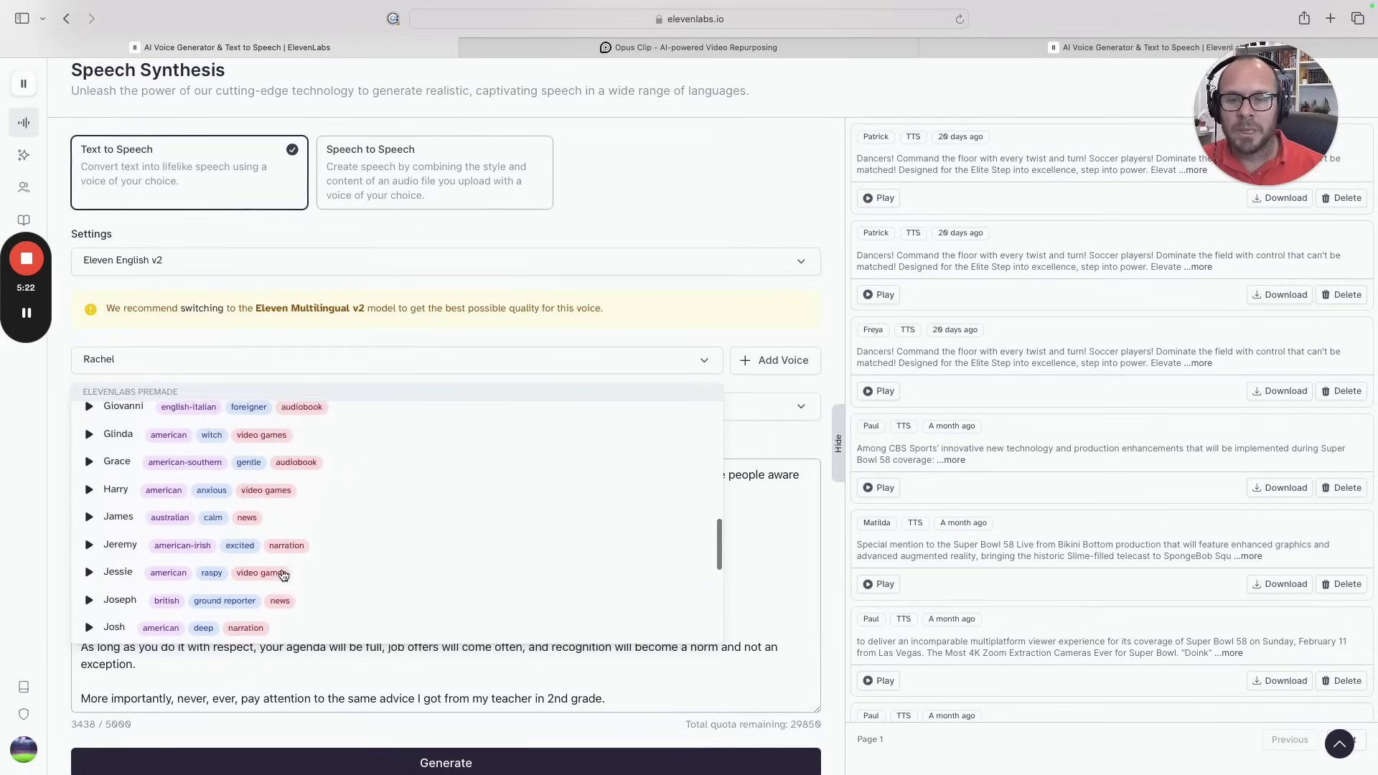
scroll(284, 575, "down", 9)
scroll(284, 575, "down", 2)
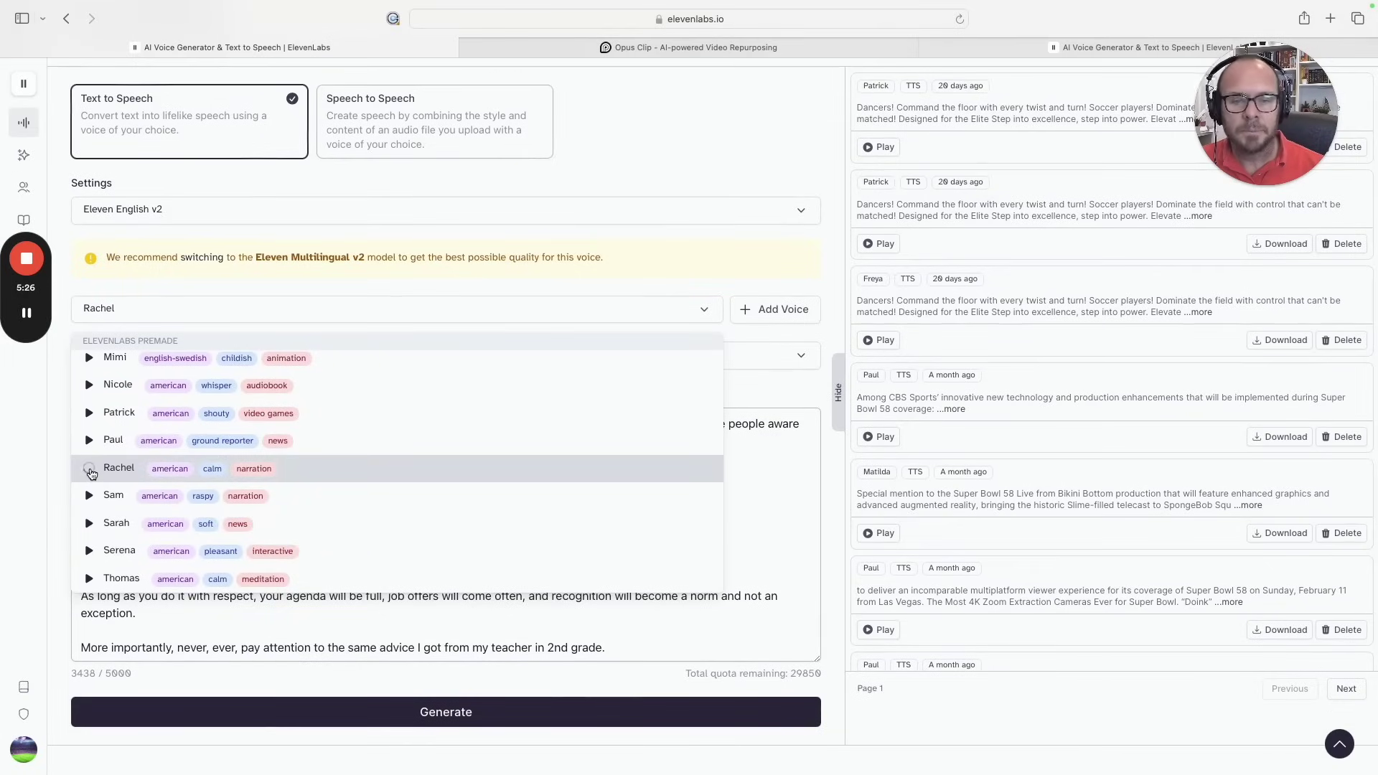
left_click(89, 469)
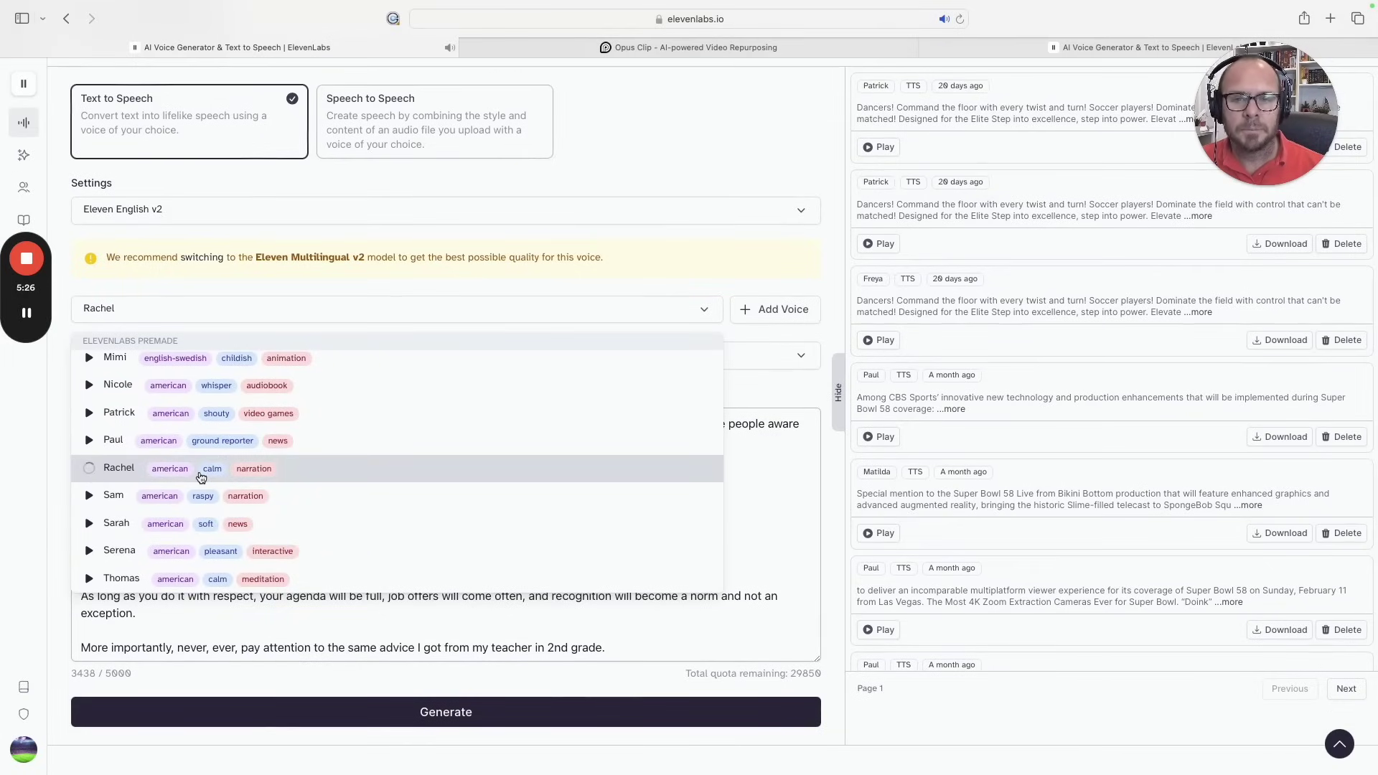
left_click(755, 284)
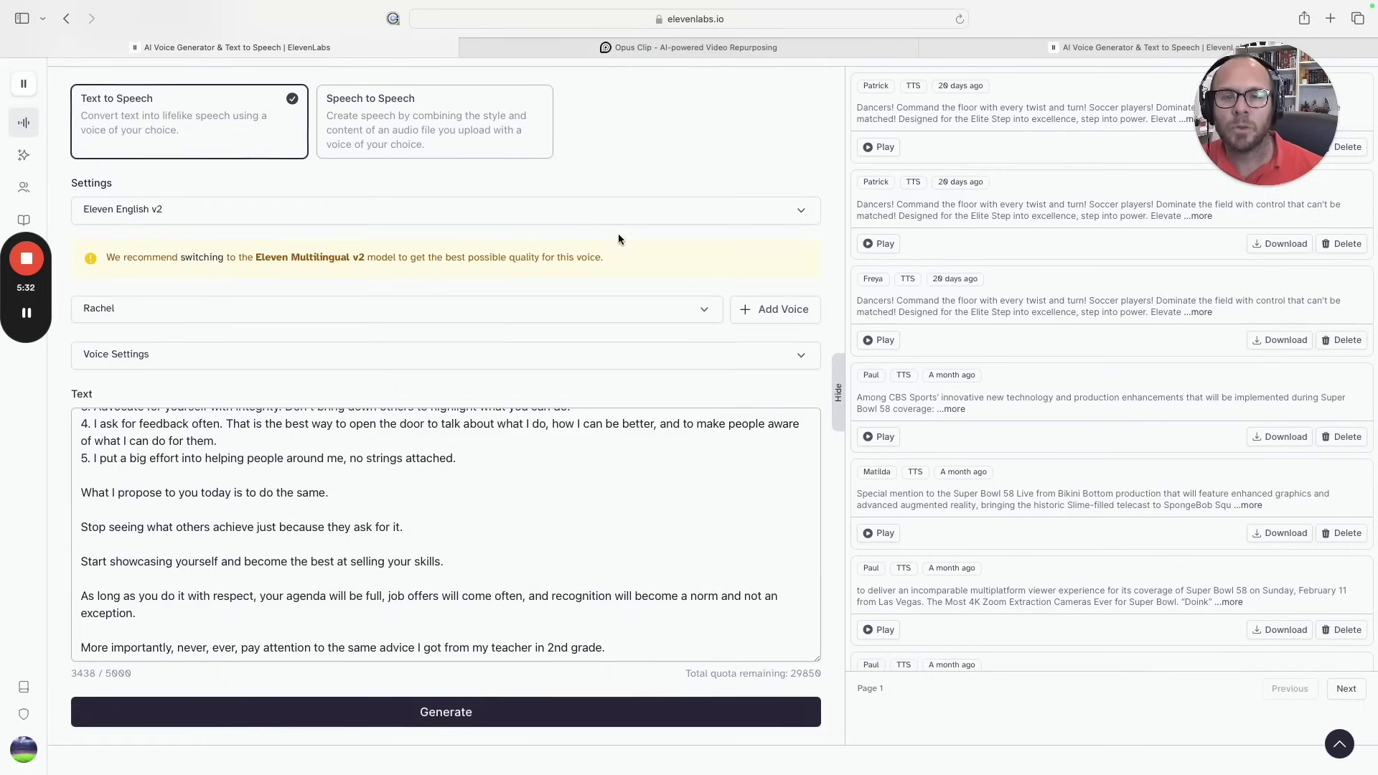
Choose Eleven Multilingual v2 and generate the script as Rachel's voiceover
left_click(803, 216)
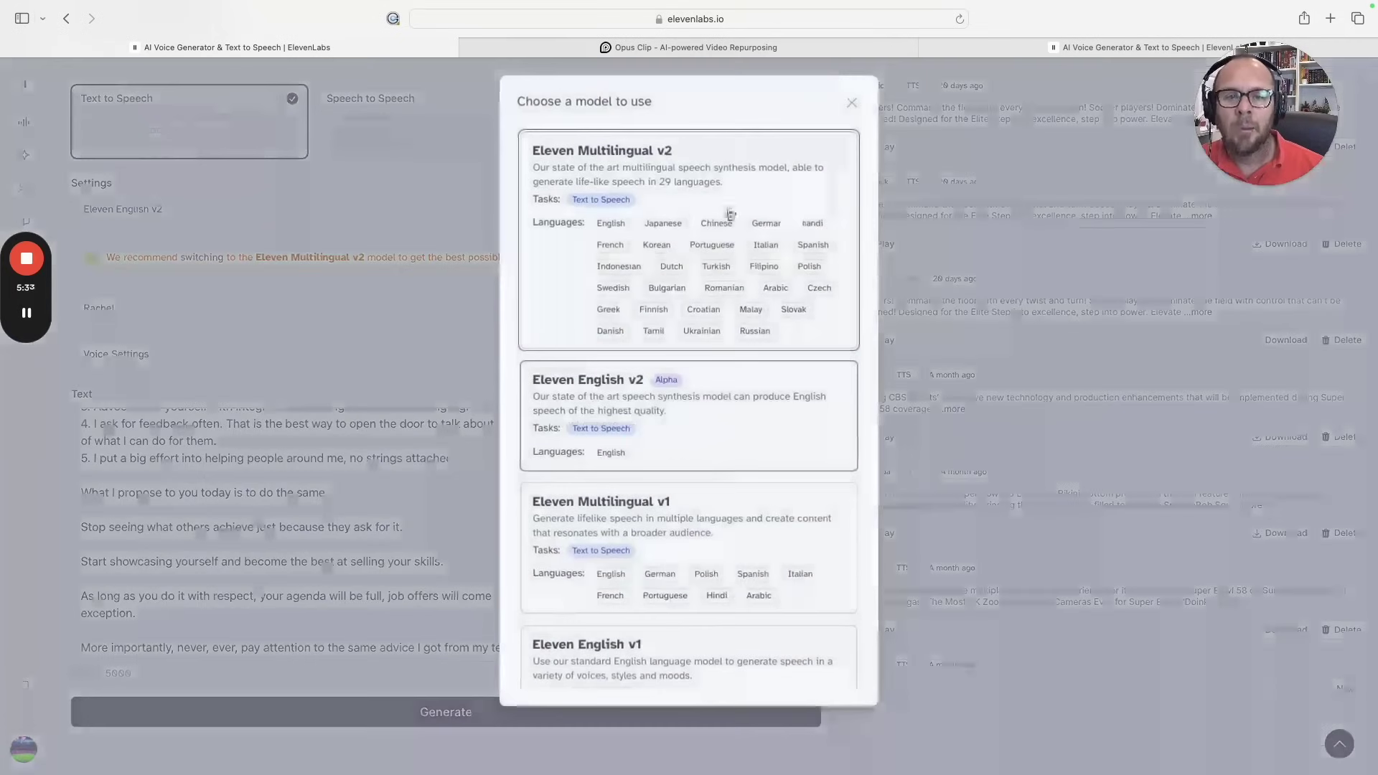
left_click(702, 207)
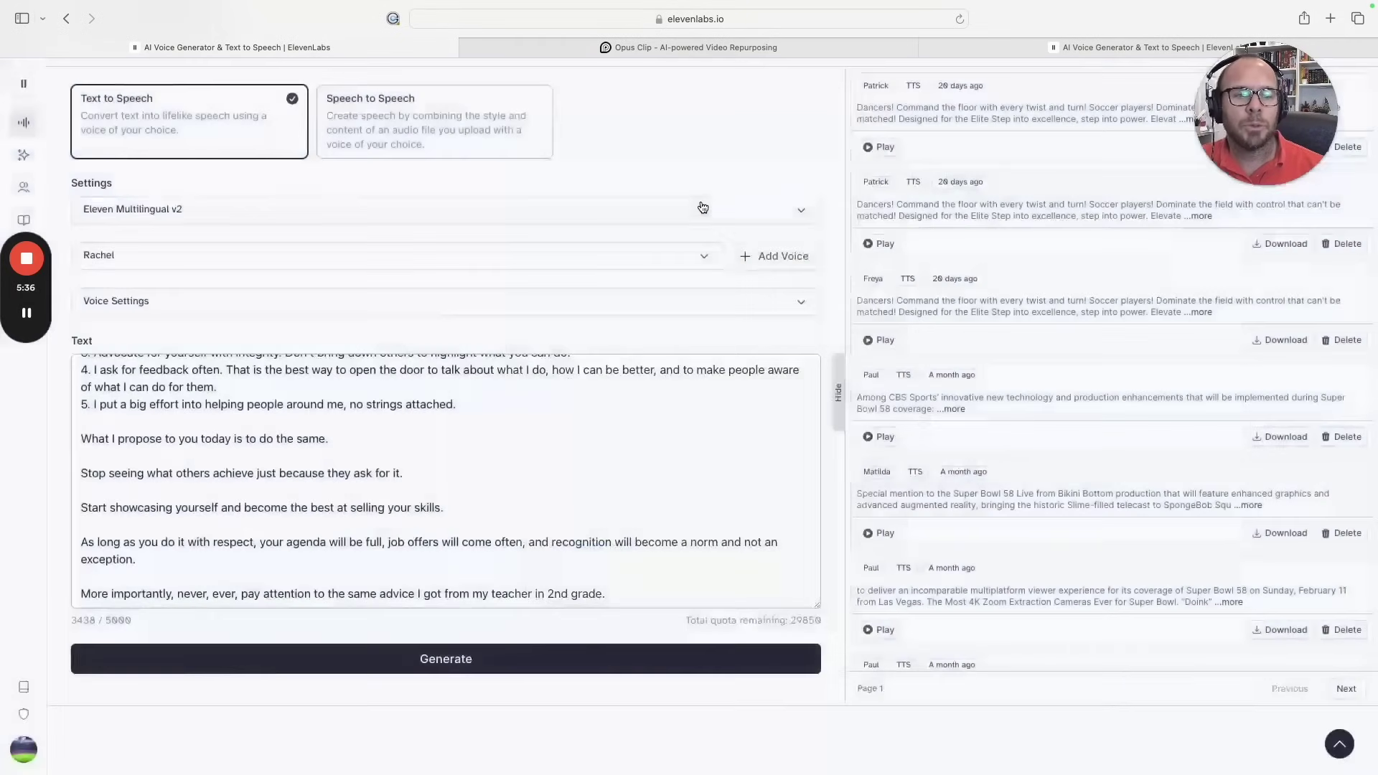
left_click(579, 664)
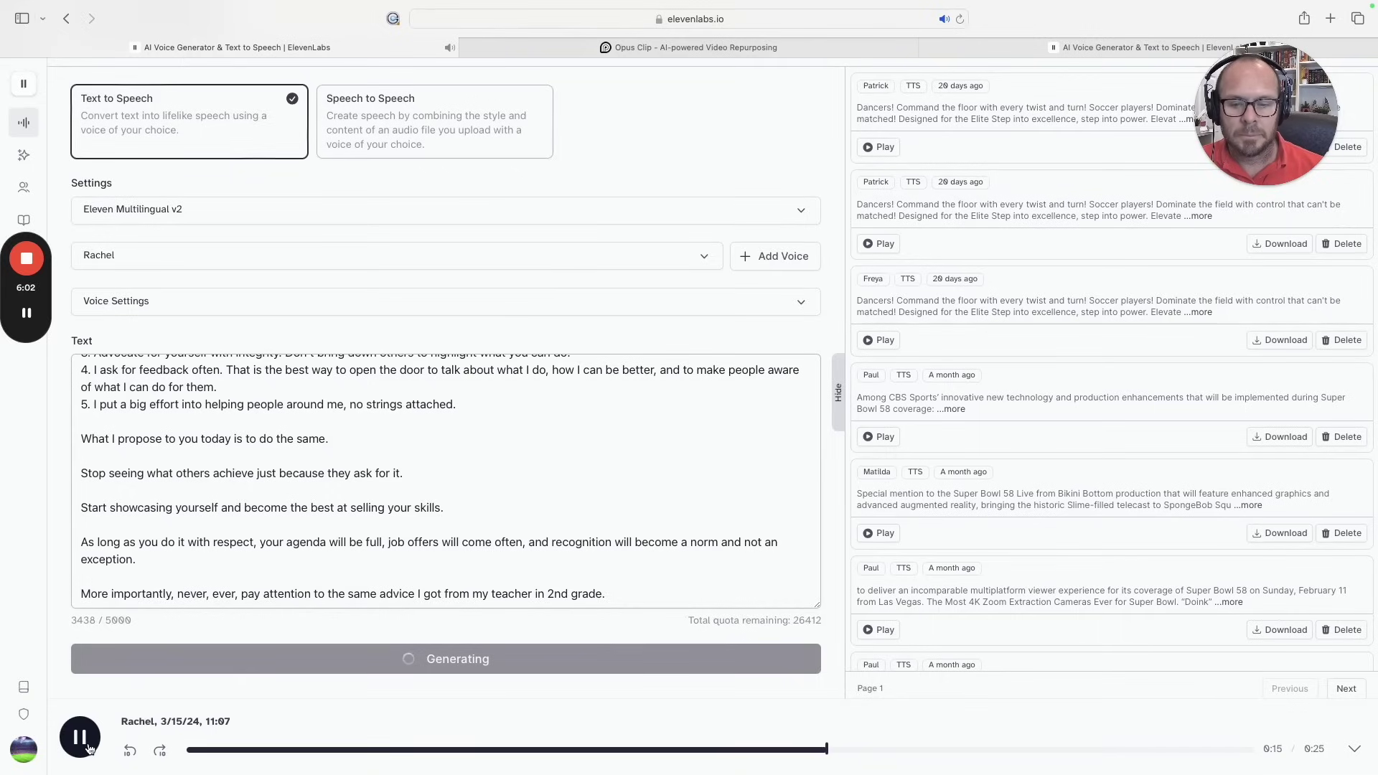
Pause, resume, then pause the generated Rachel voiceover again at 0:24
left_click(88, 748)
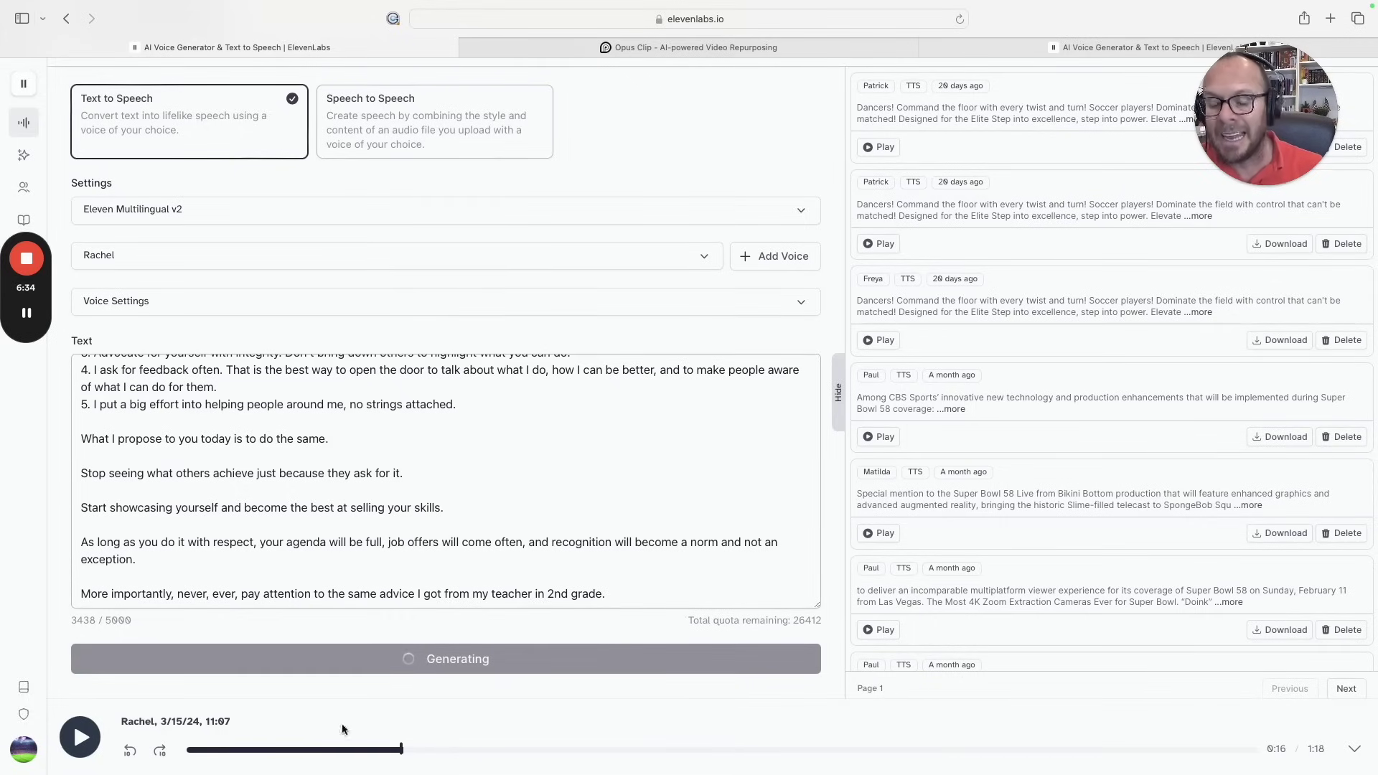
left_click(83, 743)
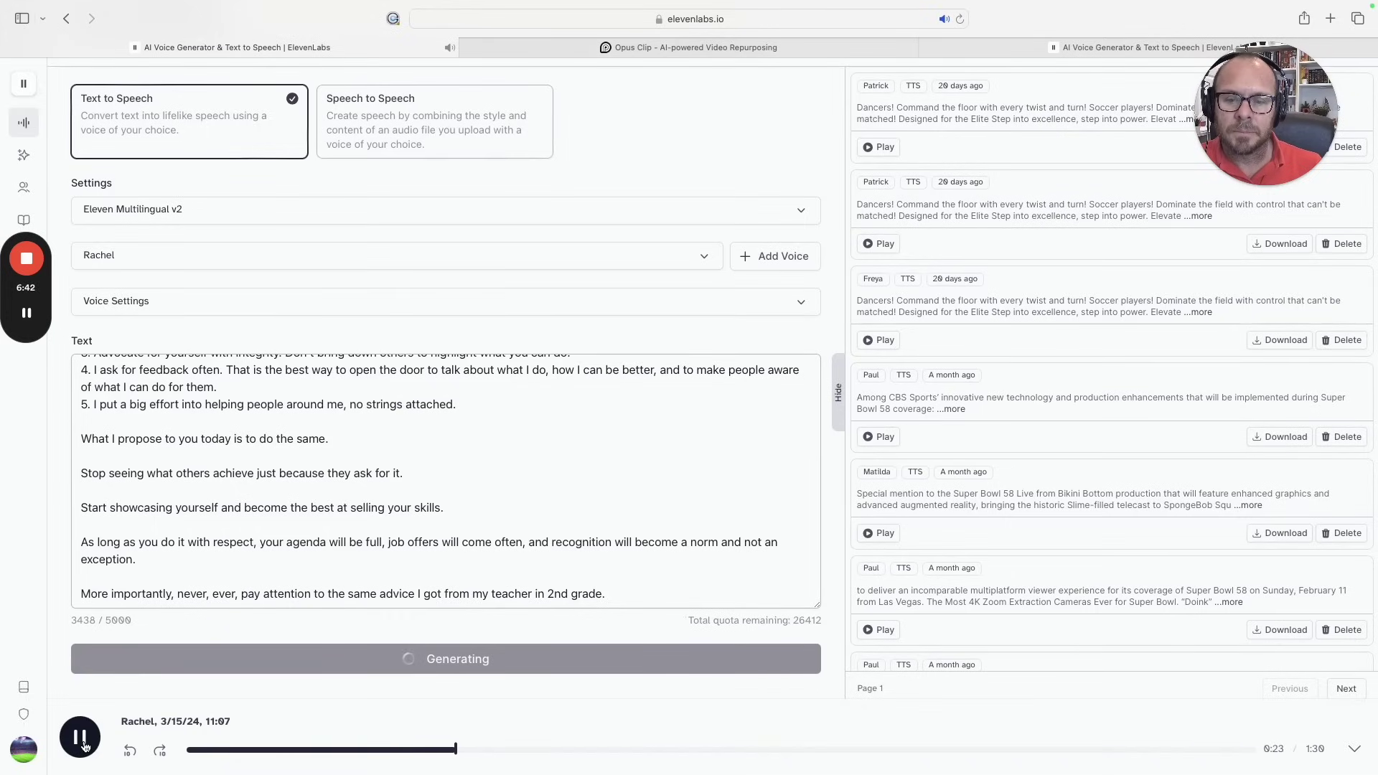
left_click(81, 739)
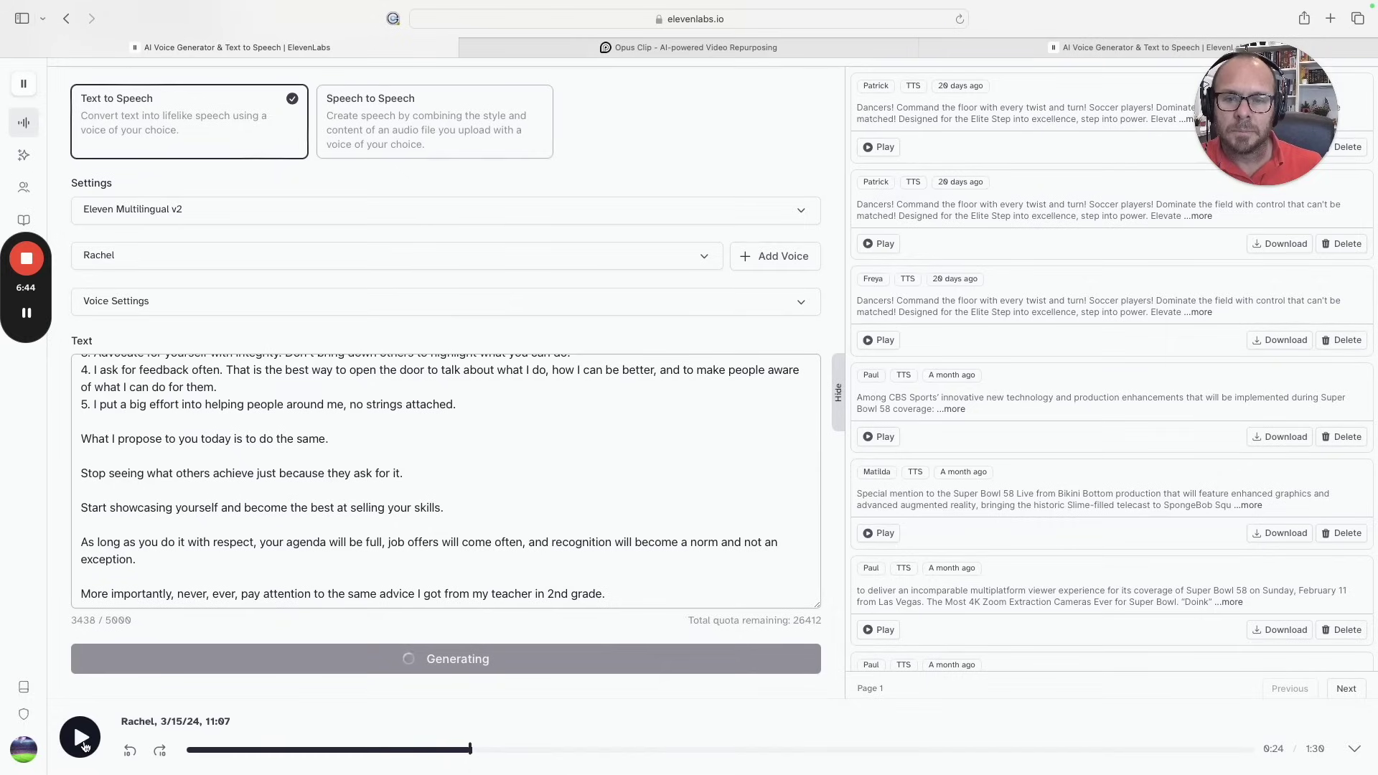
scroll(500, 382, "down", 1)
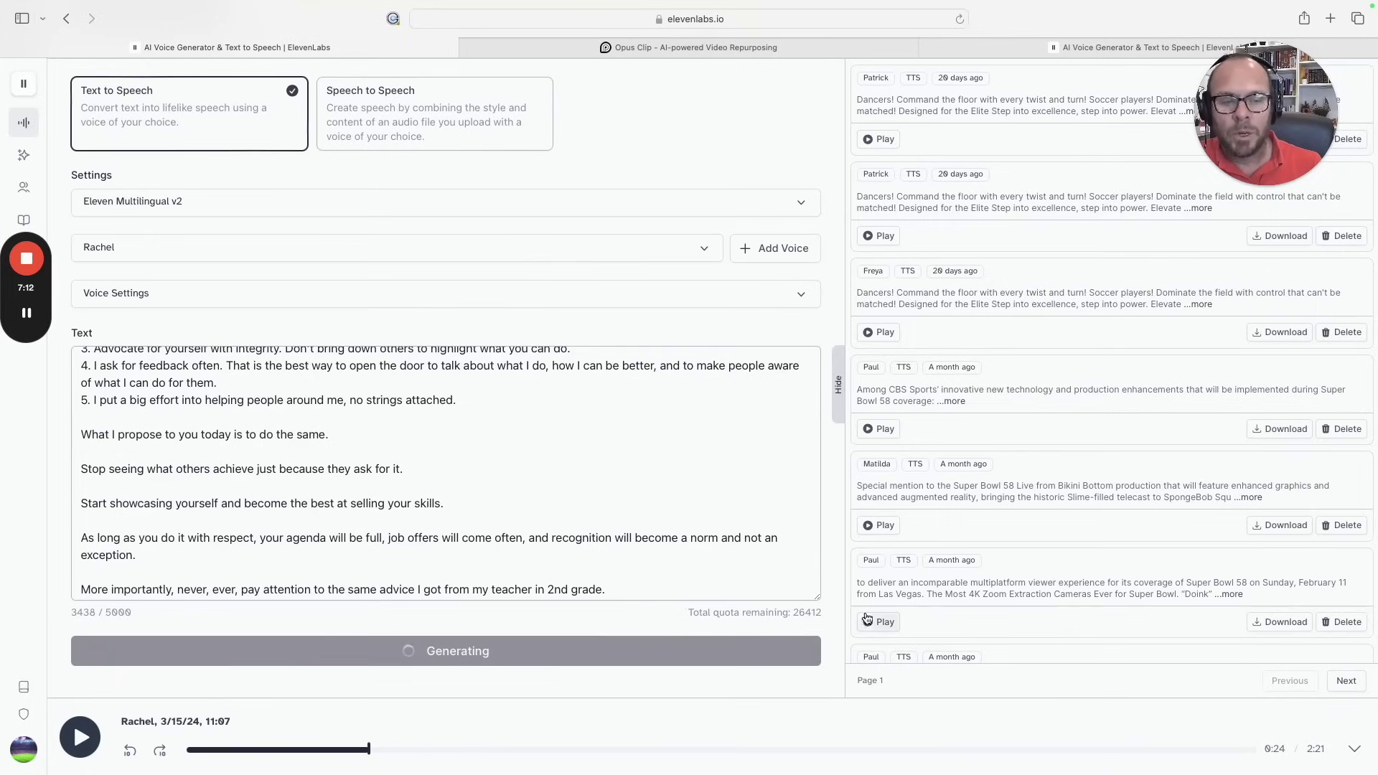
scroll(459, 483, "up", 10)
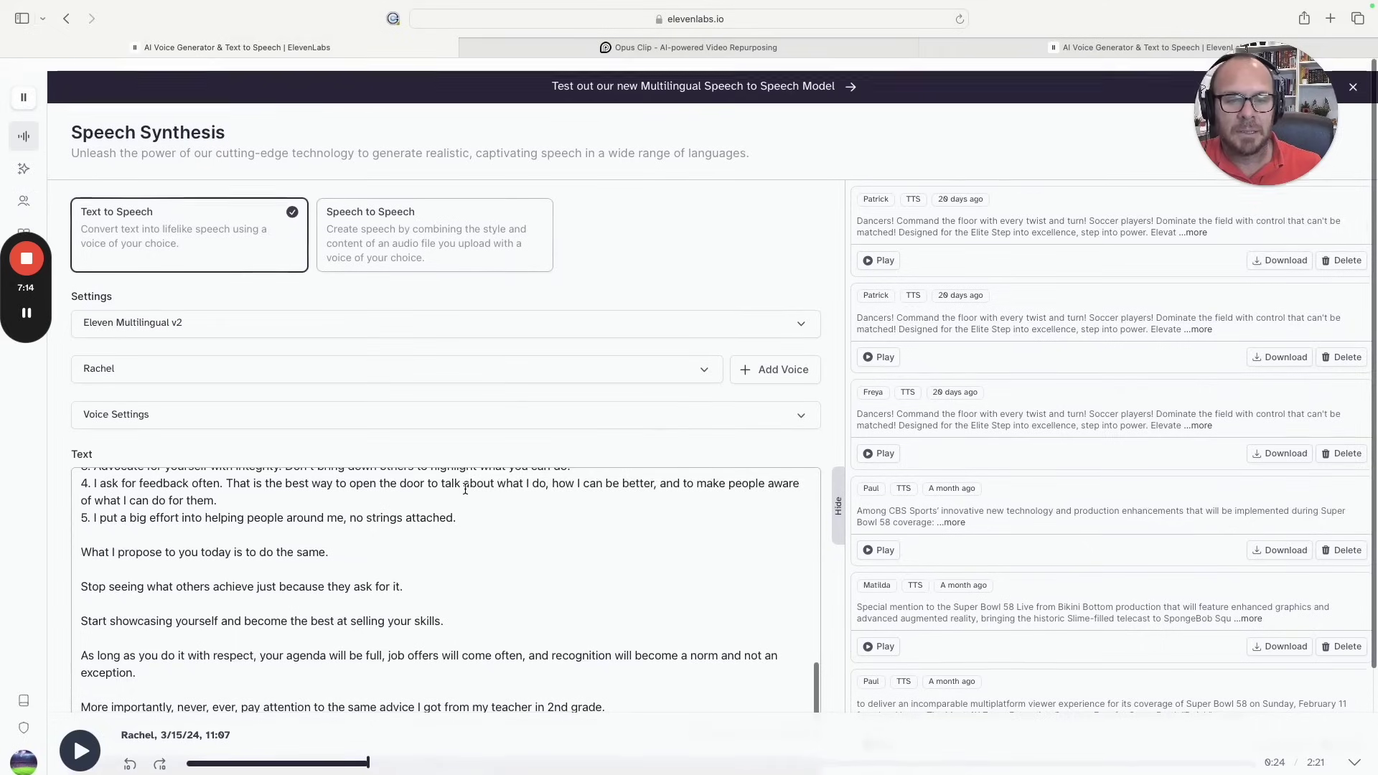
scroll(473, 496, "up", 10)
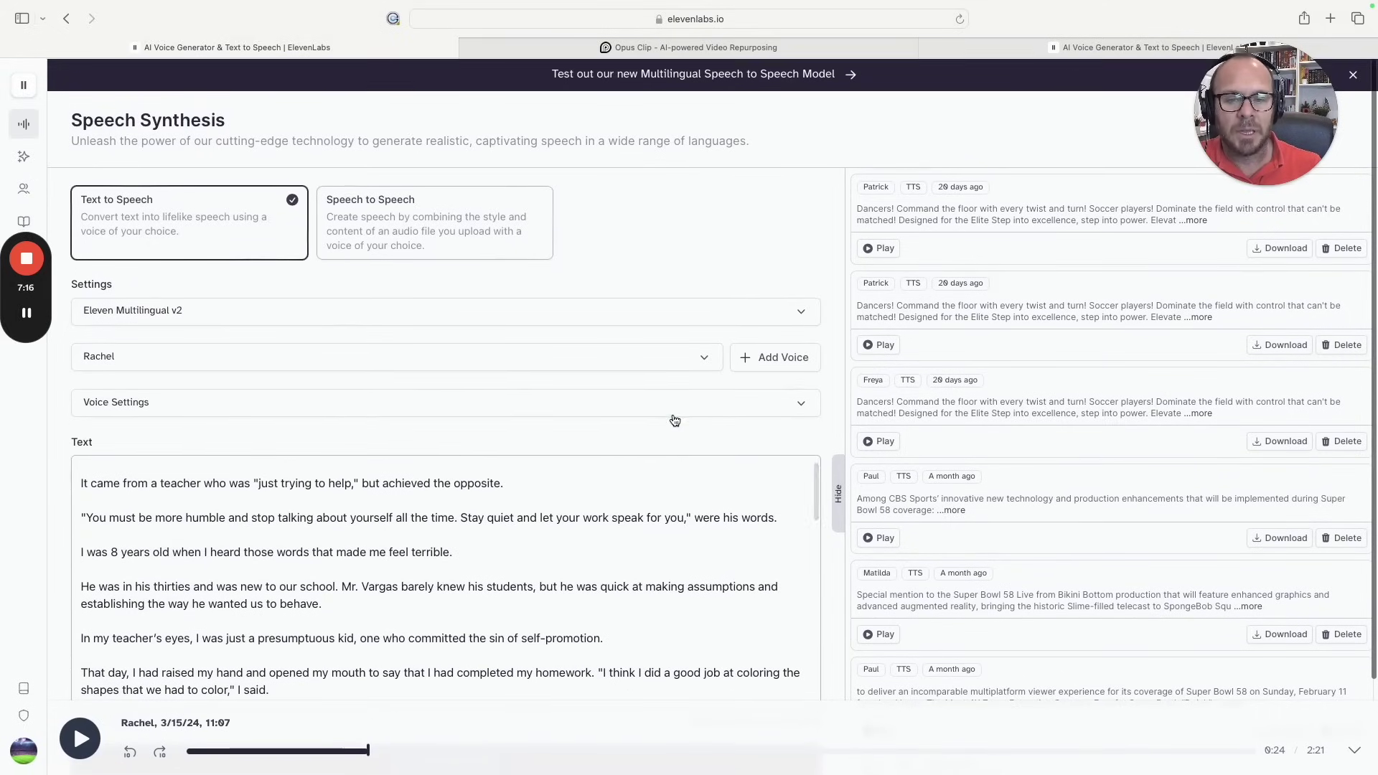
scroll(674, 406, "down", 3)
scroll(680, 381, "down", 2)
scroll(764, 431, "up", 2)
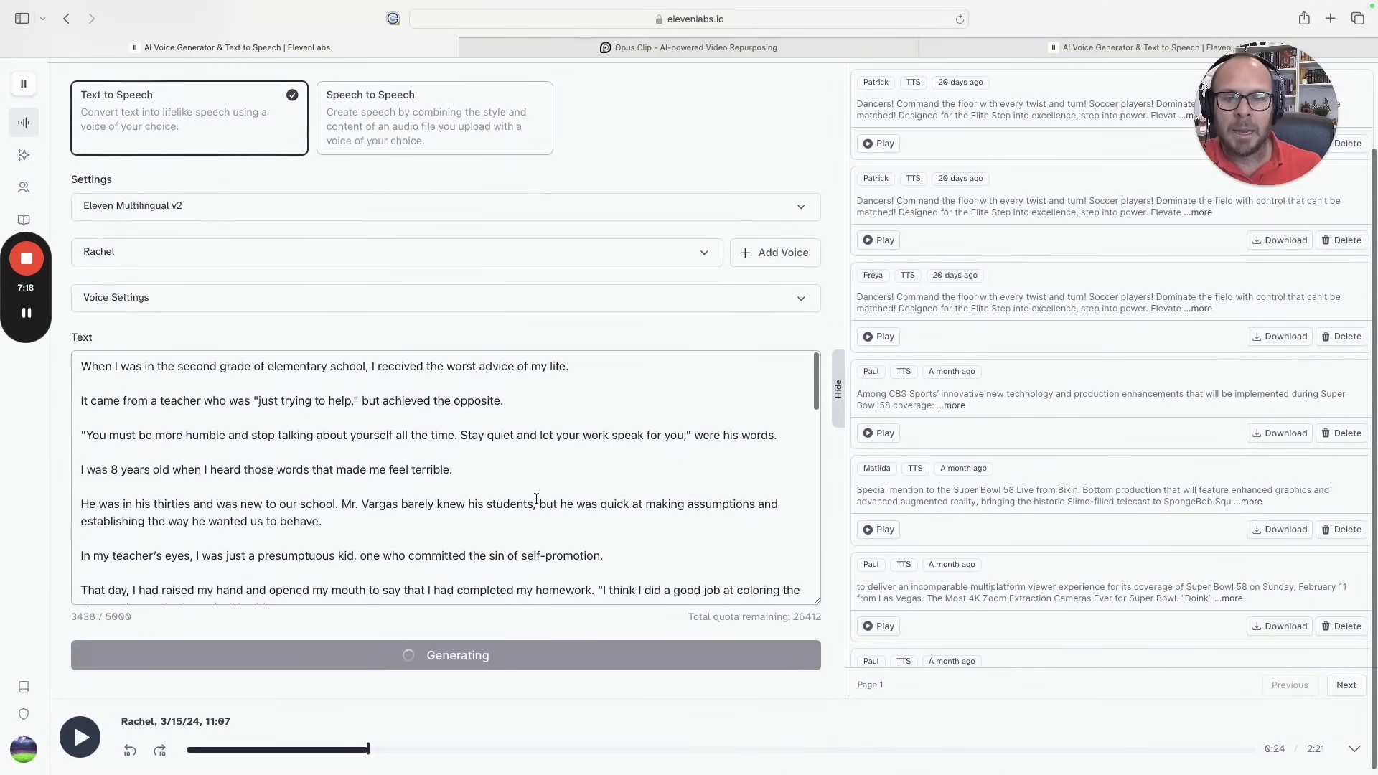
scroll(665, 551, "down", 2)
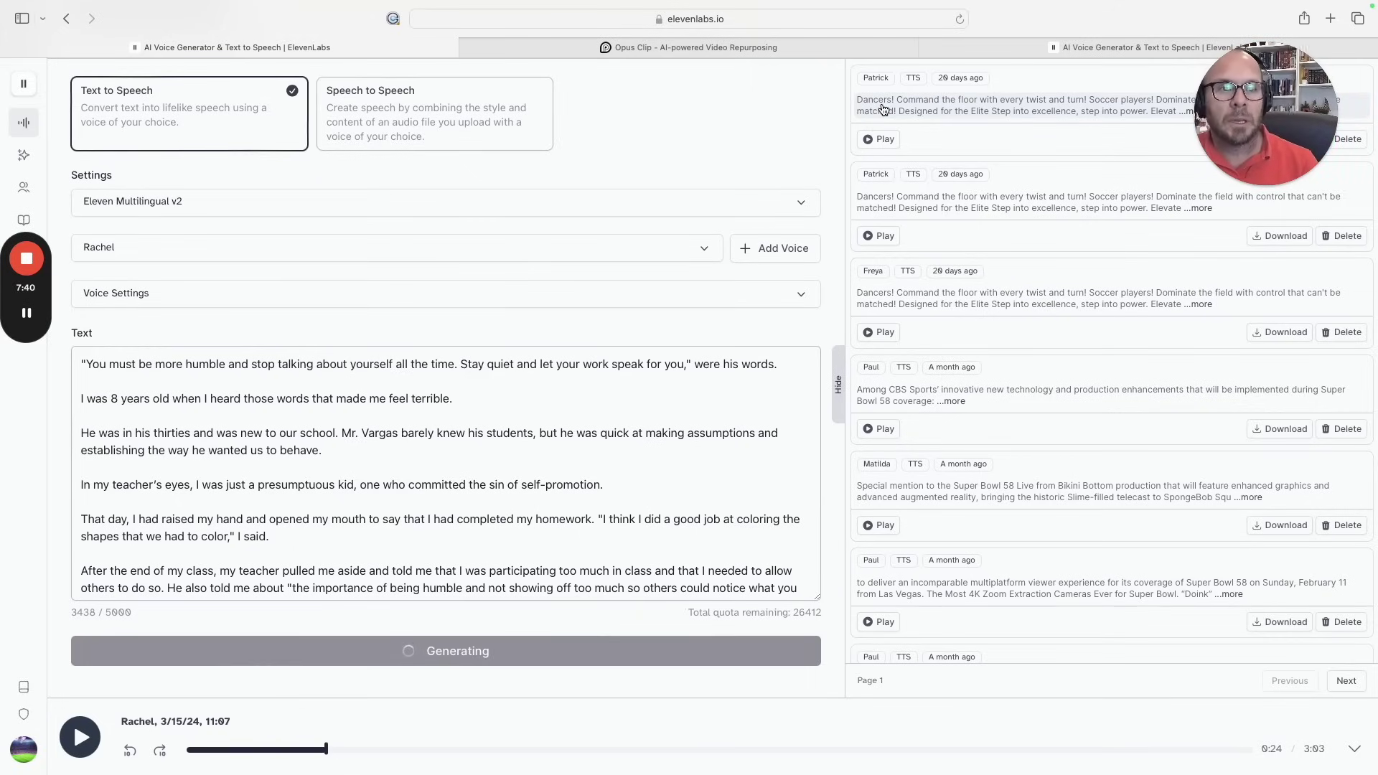
In OpusClip, paste the YouTube link for 'Purpose over $$$' into the link field
left_click(730, 50)
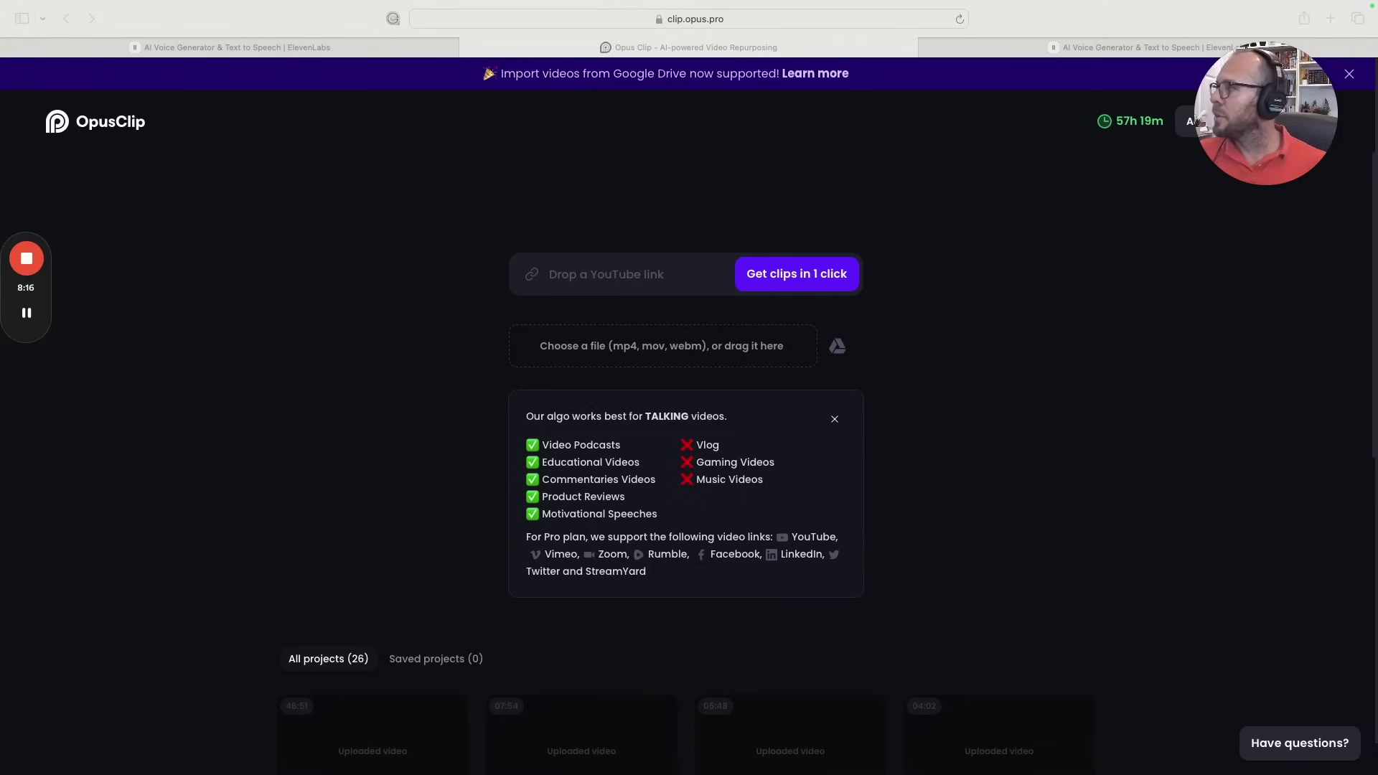
left_click(630, 269)
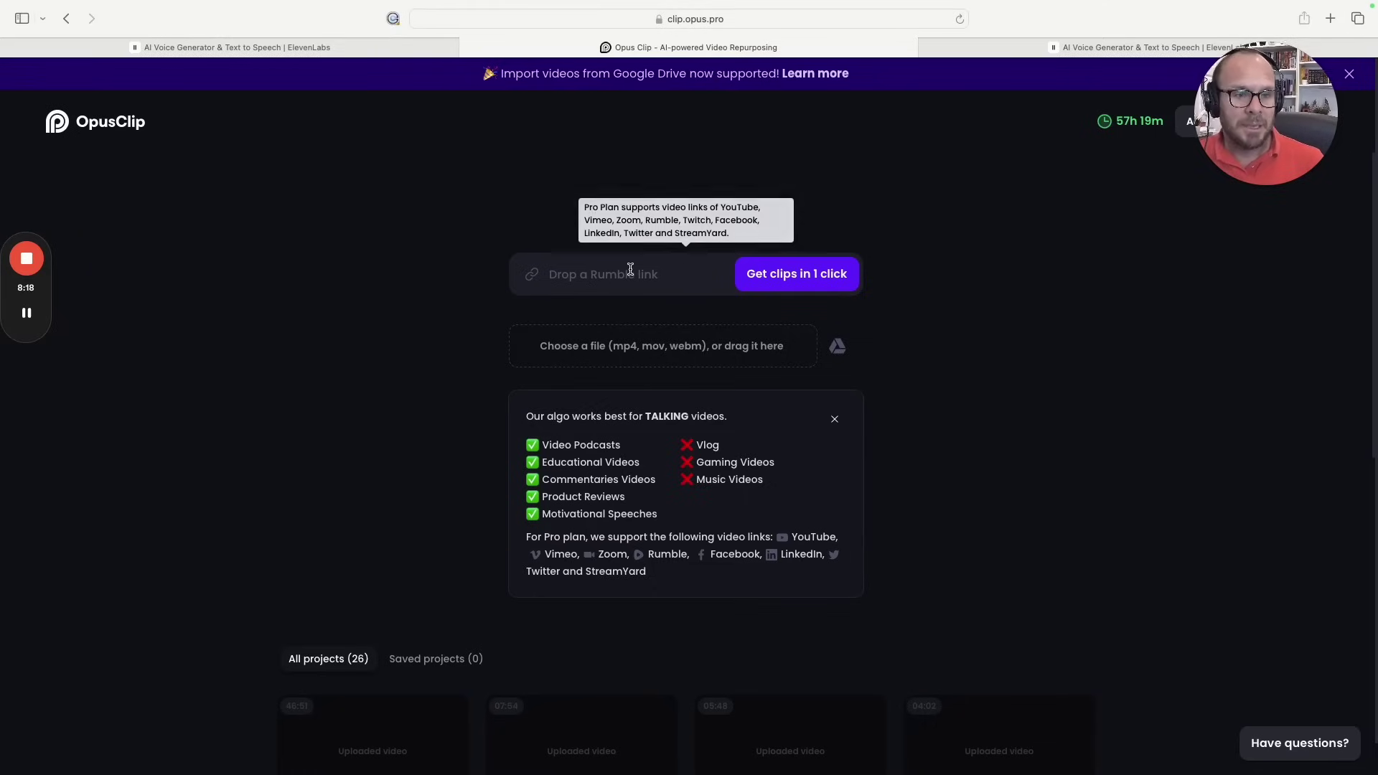
left_click(631, 269)
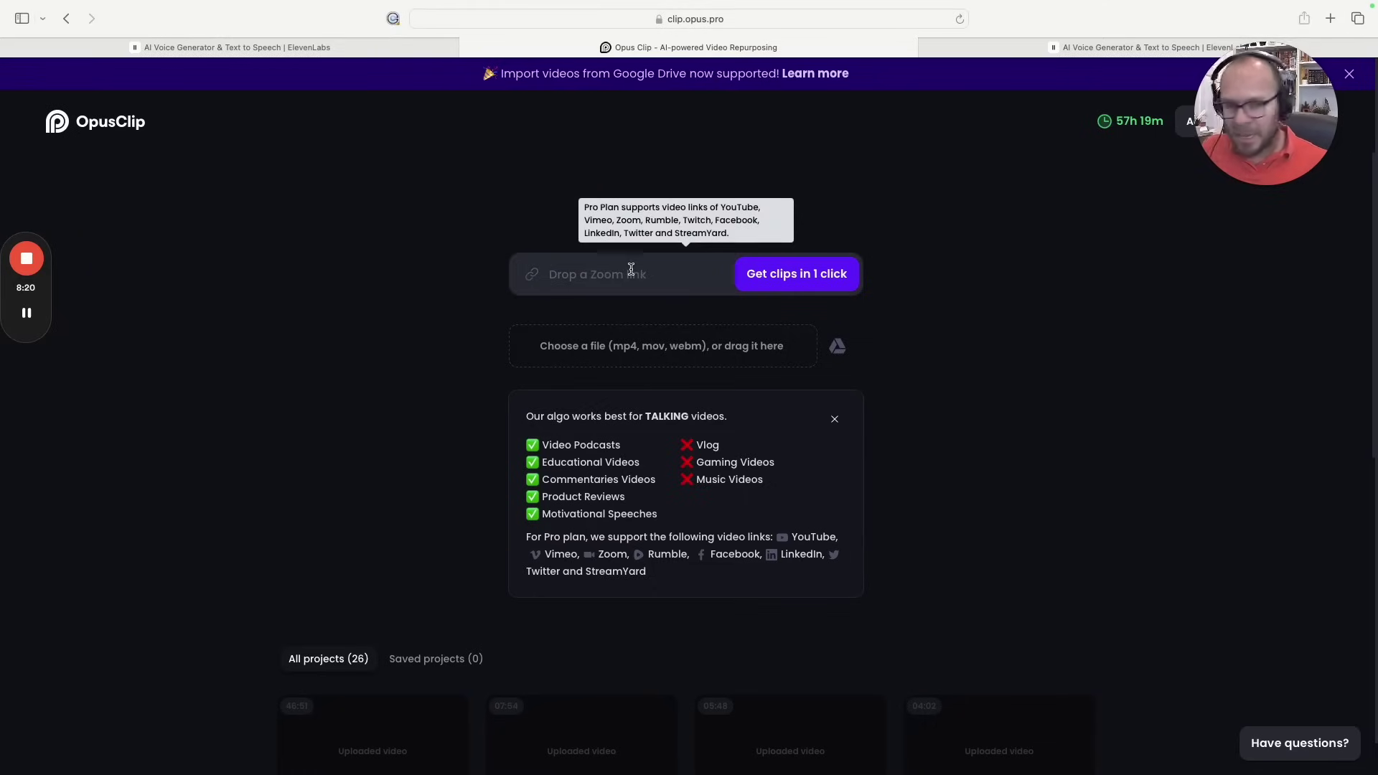
type("https://youtu.be/gSMzomX2ynQ")
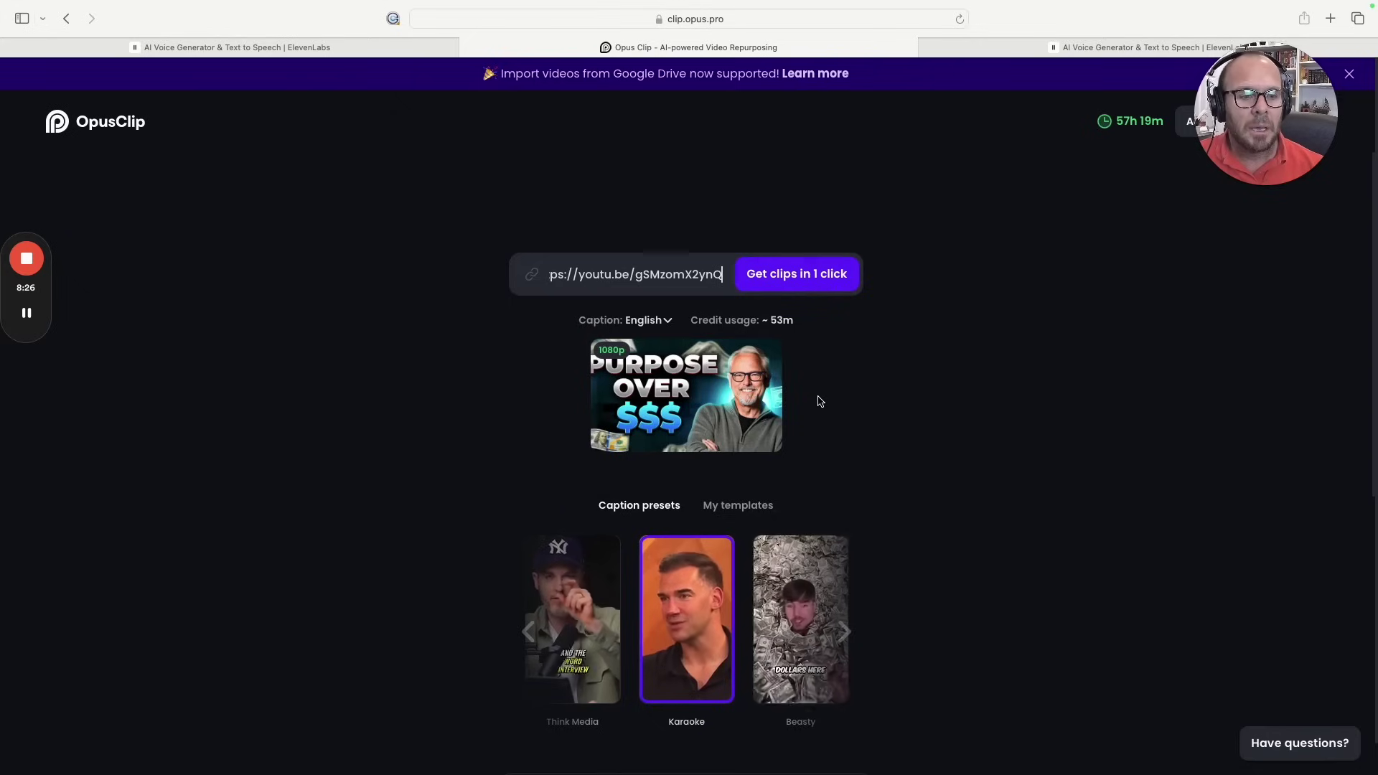
Advance the Caption presets carousel from Karaoke to Youshaei and review the remaining clip settings
scroll(847, 241, "down", 1)
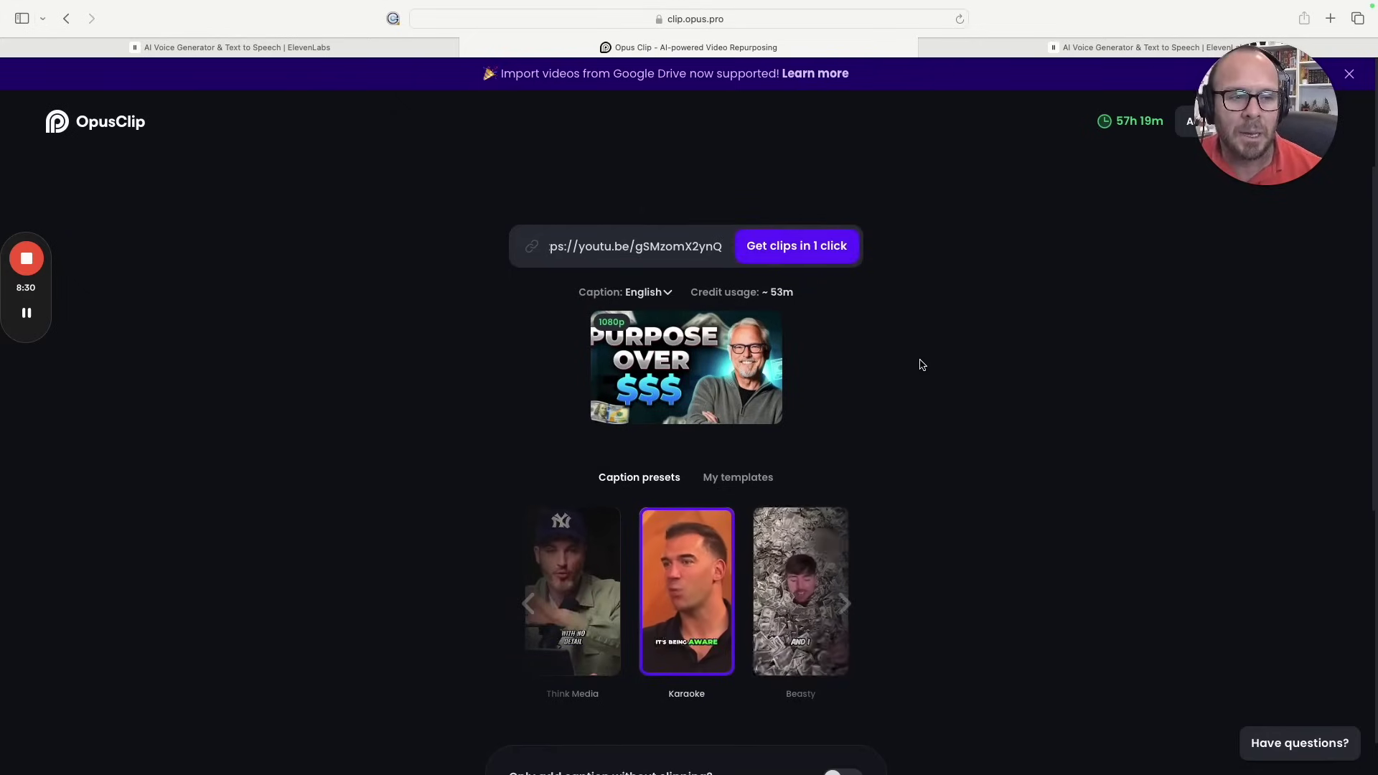
scroll(919, 364, "down", 5)
scroll(922, 363, "down", 4)
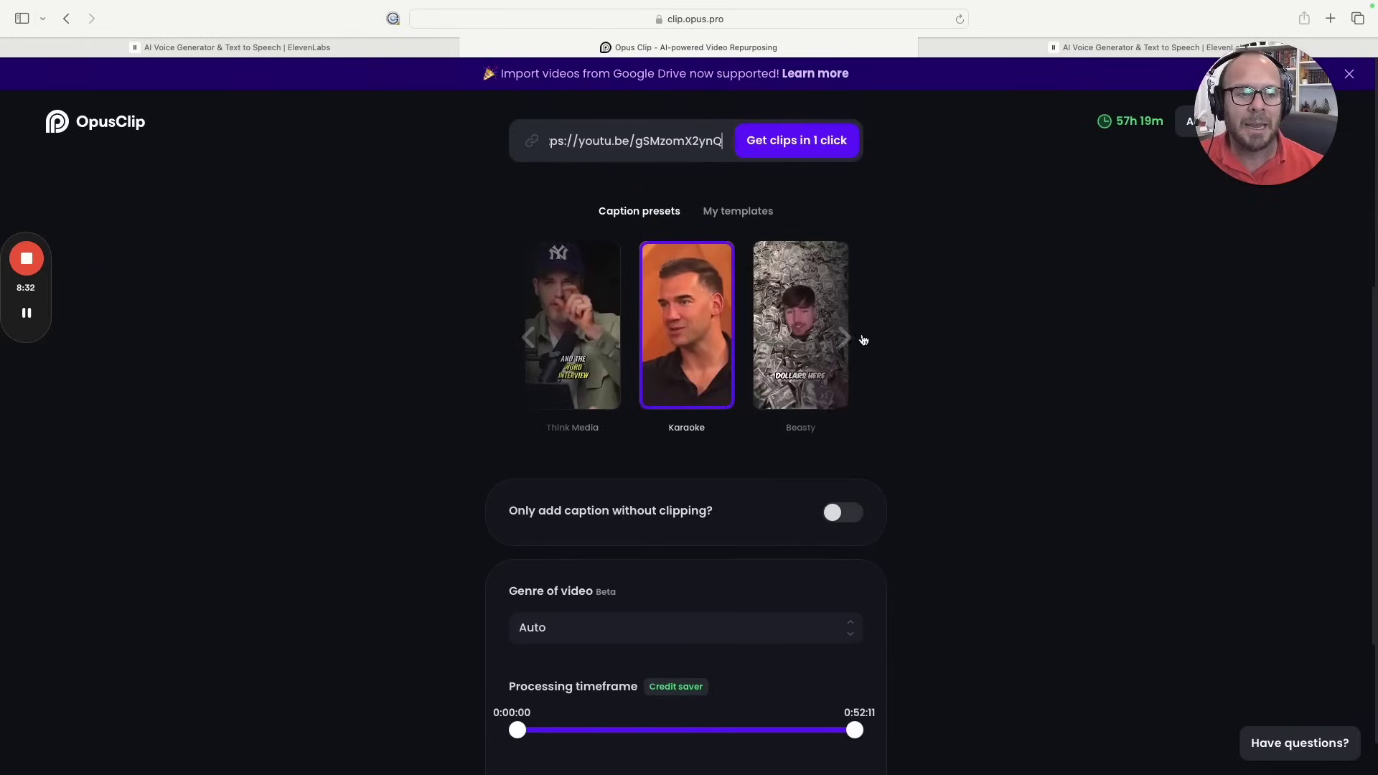
left_click(845, 338)
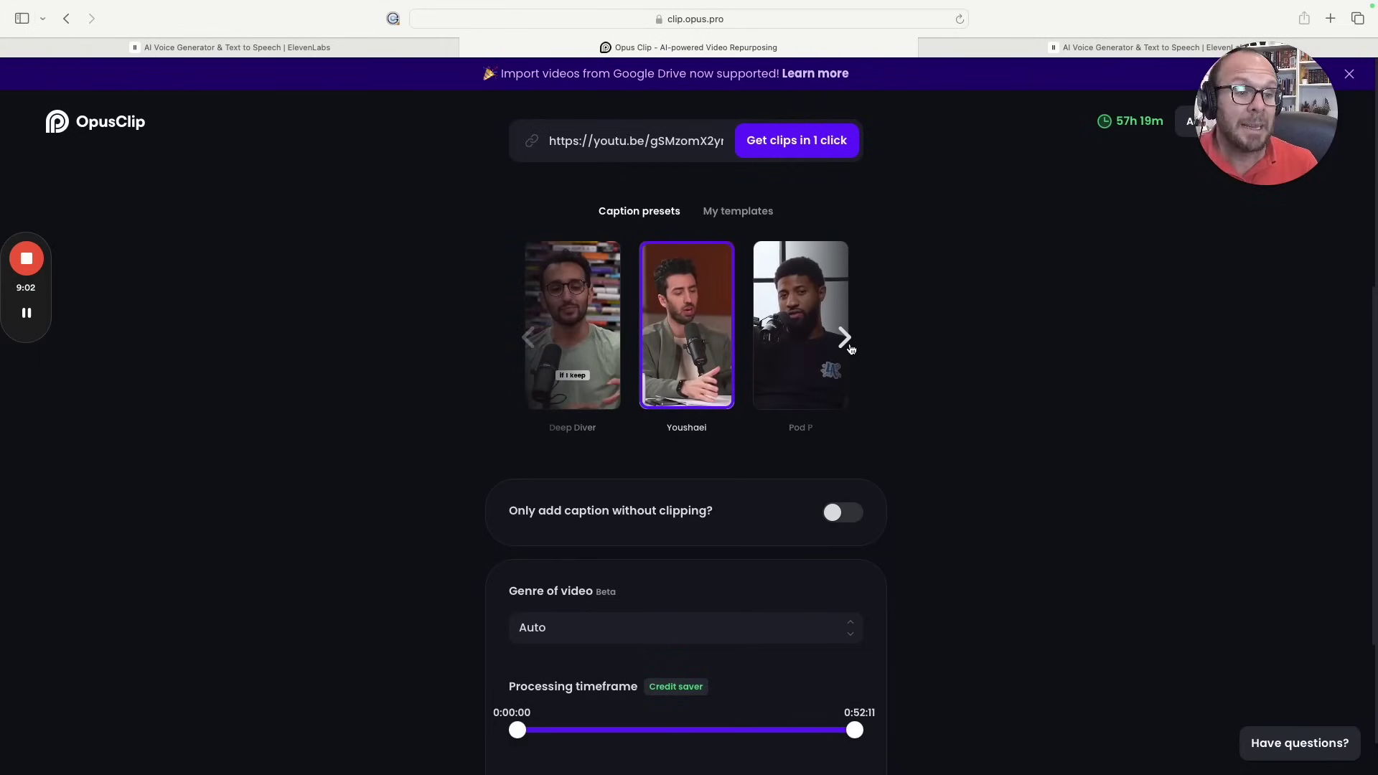
scroll(907, 424, "down", 3)
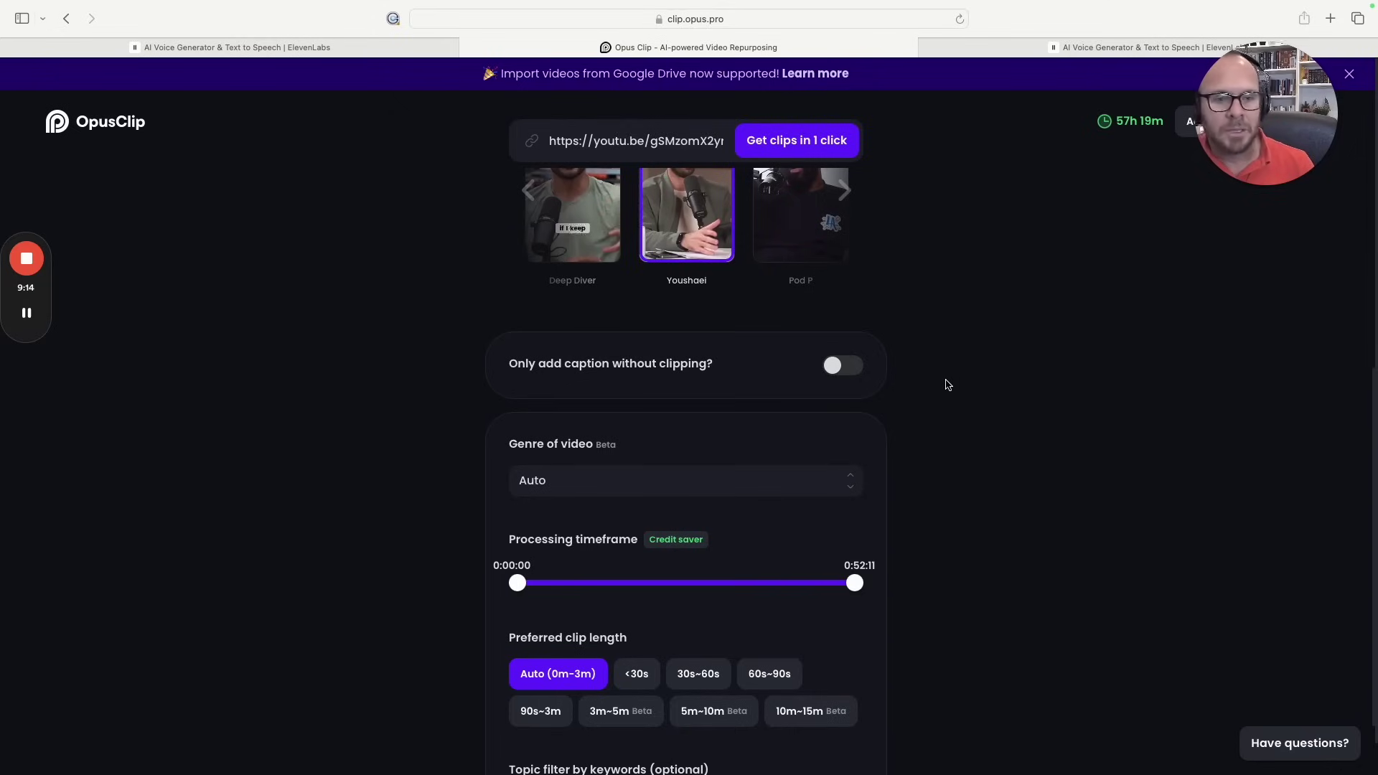
scroll(945, 385, "down", 4)
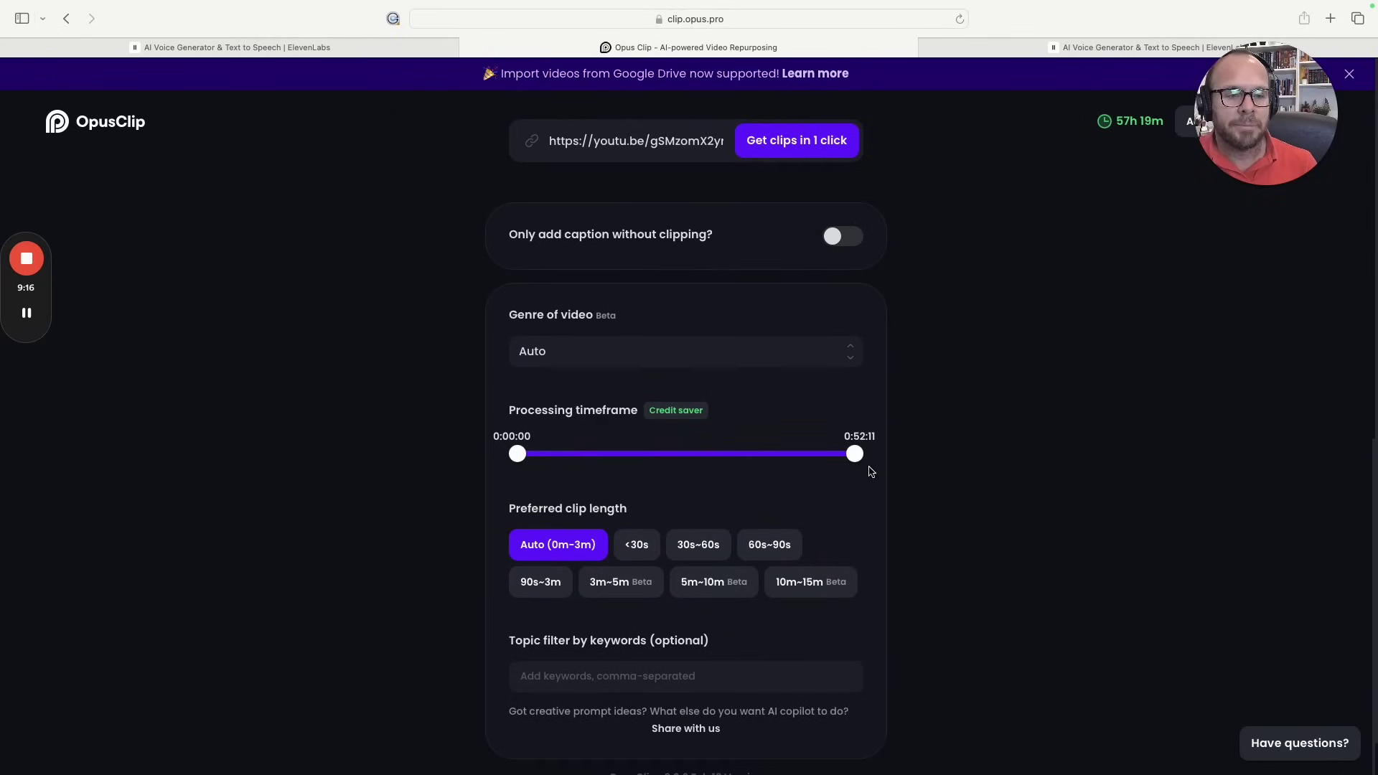
Browse the video genre list and leave the genre on Auto
left_click(843, 365)
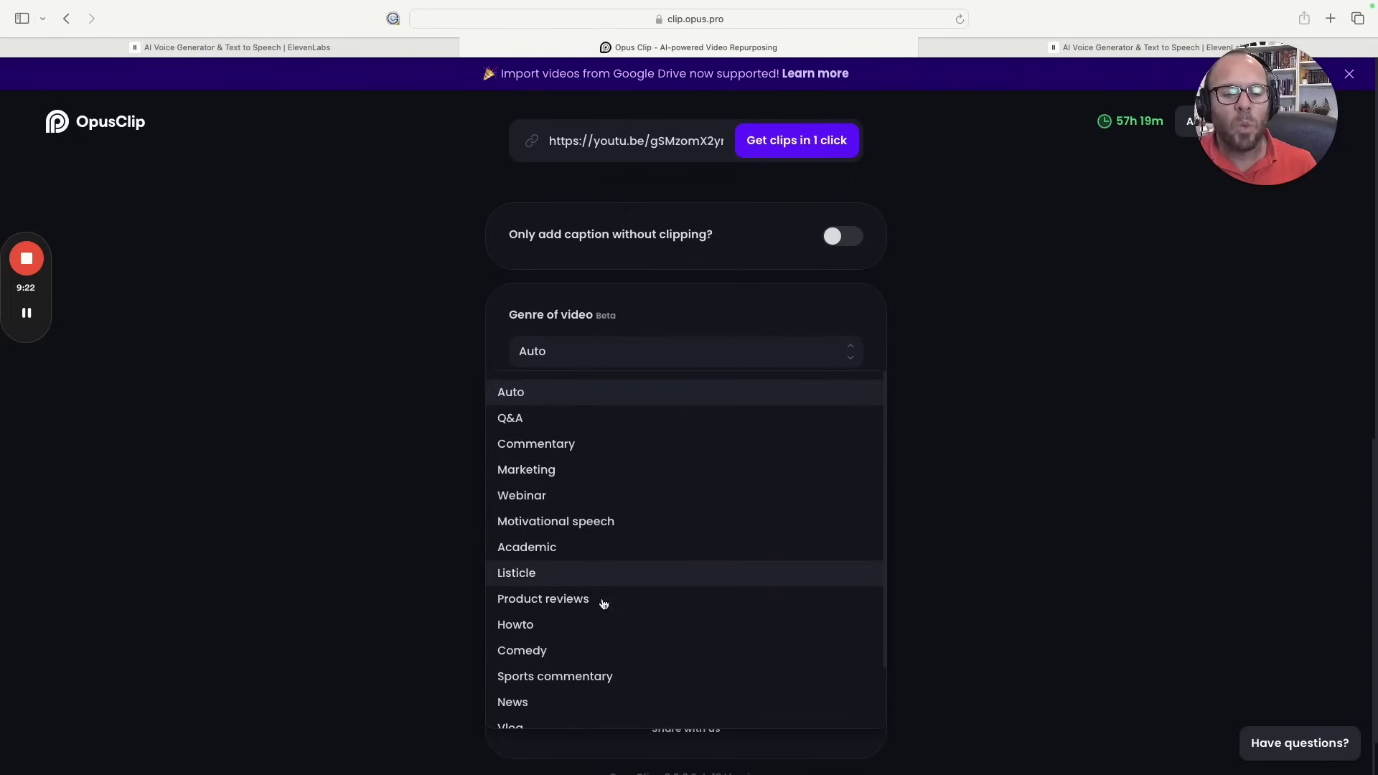
scroll(608, 603, "down", 2)
scroll(609, 603, "up", 2)
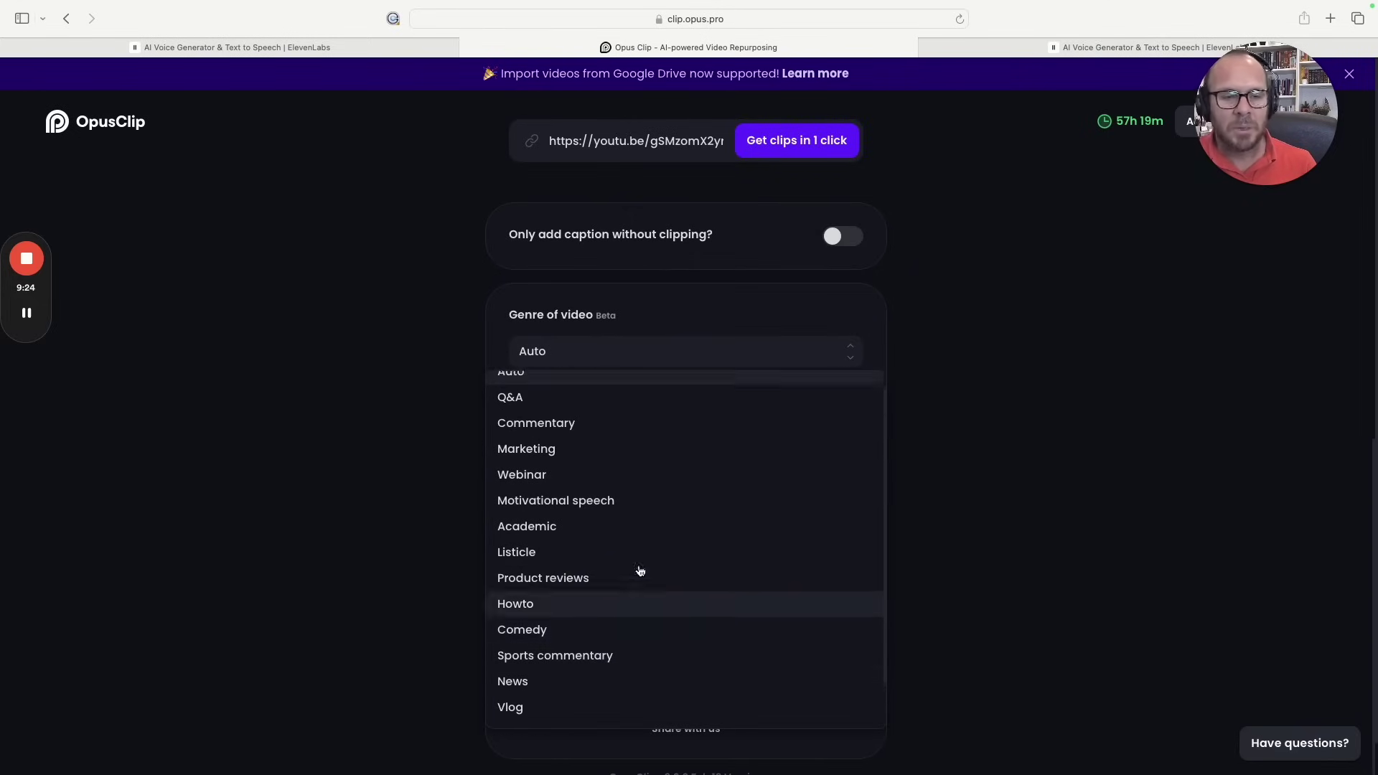
left_click(1007, 429)
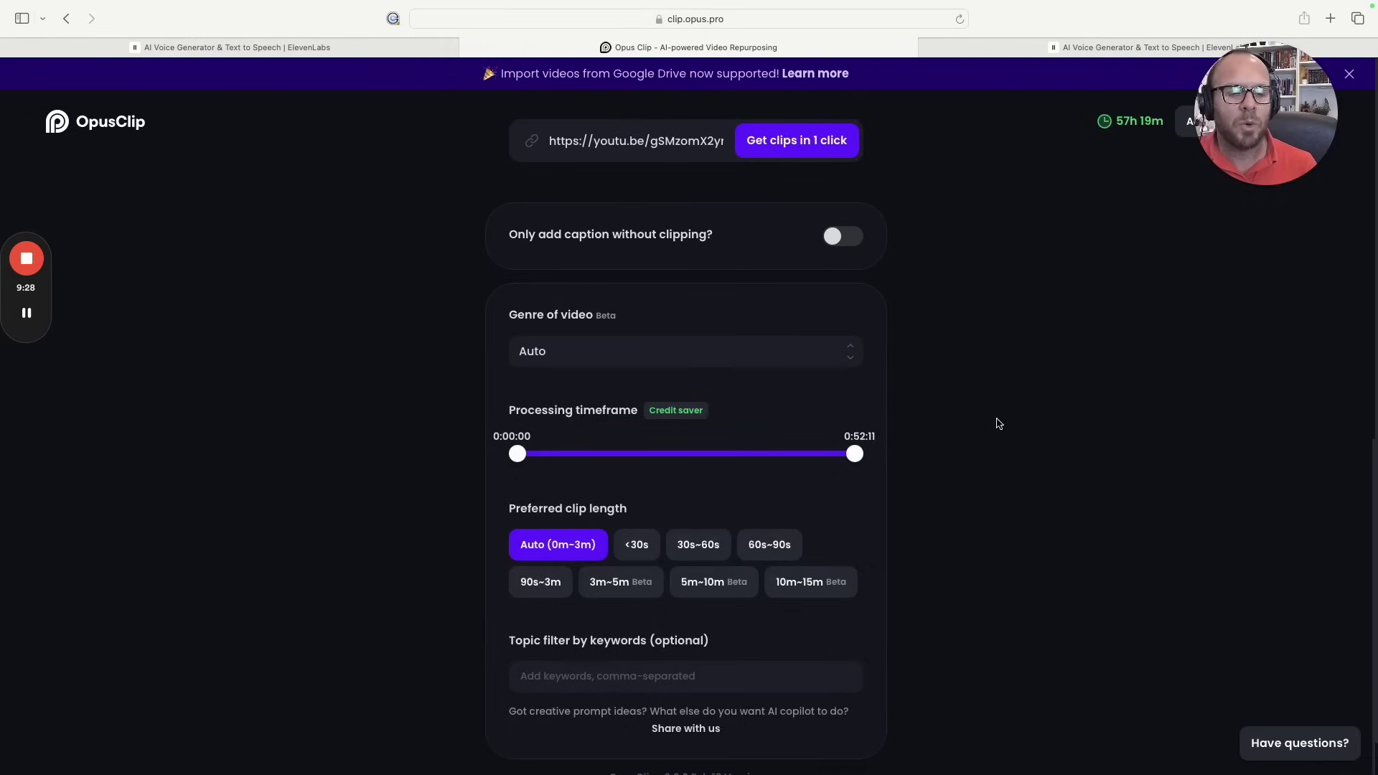
Choose 30s~60s as the preferred clip length
scroll(1016, 488, "down", 1)
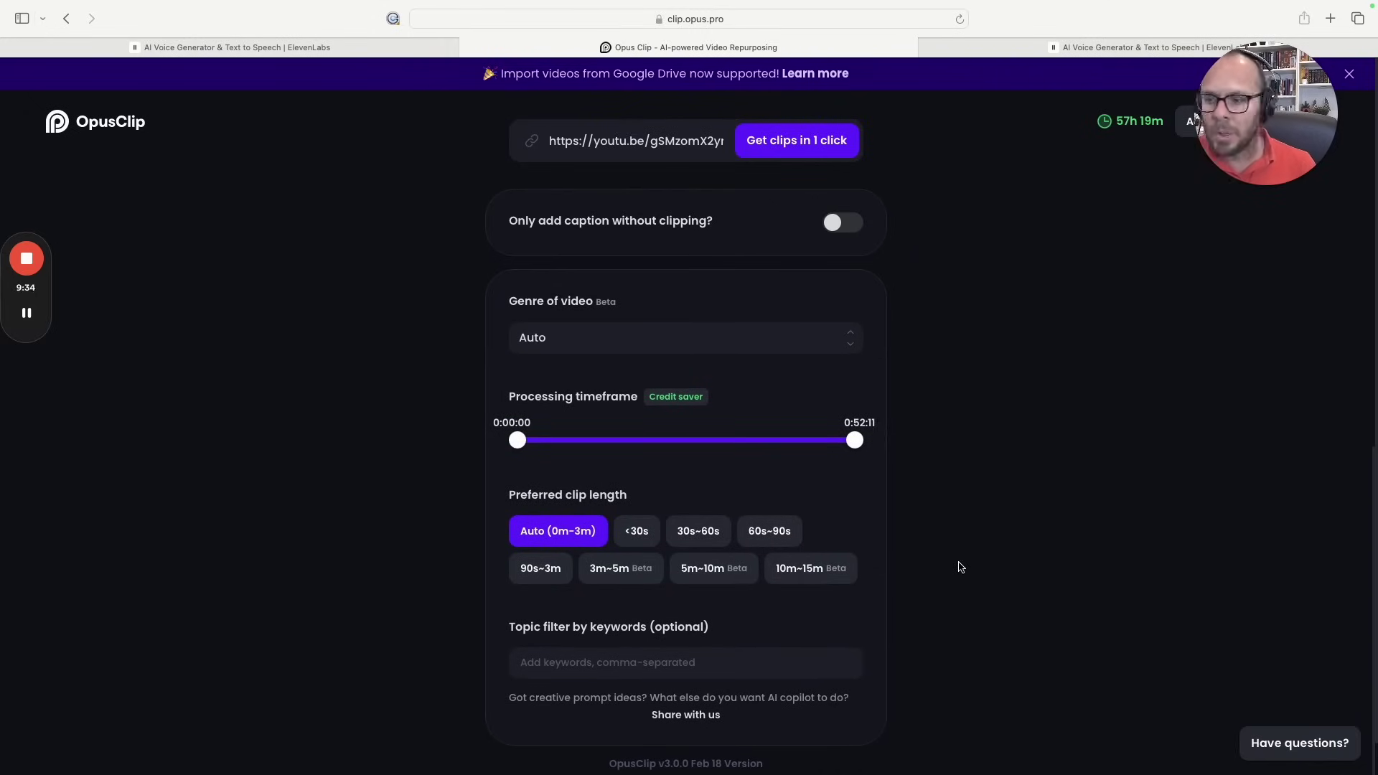
left_click(700, 538)
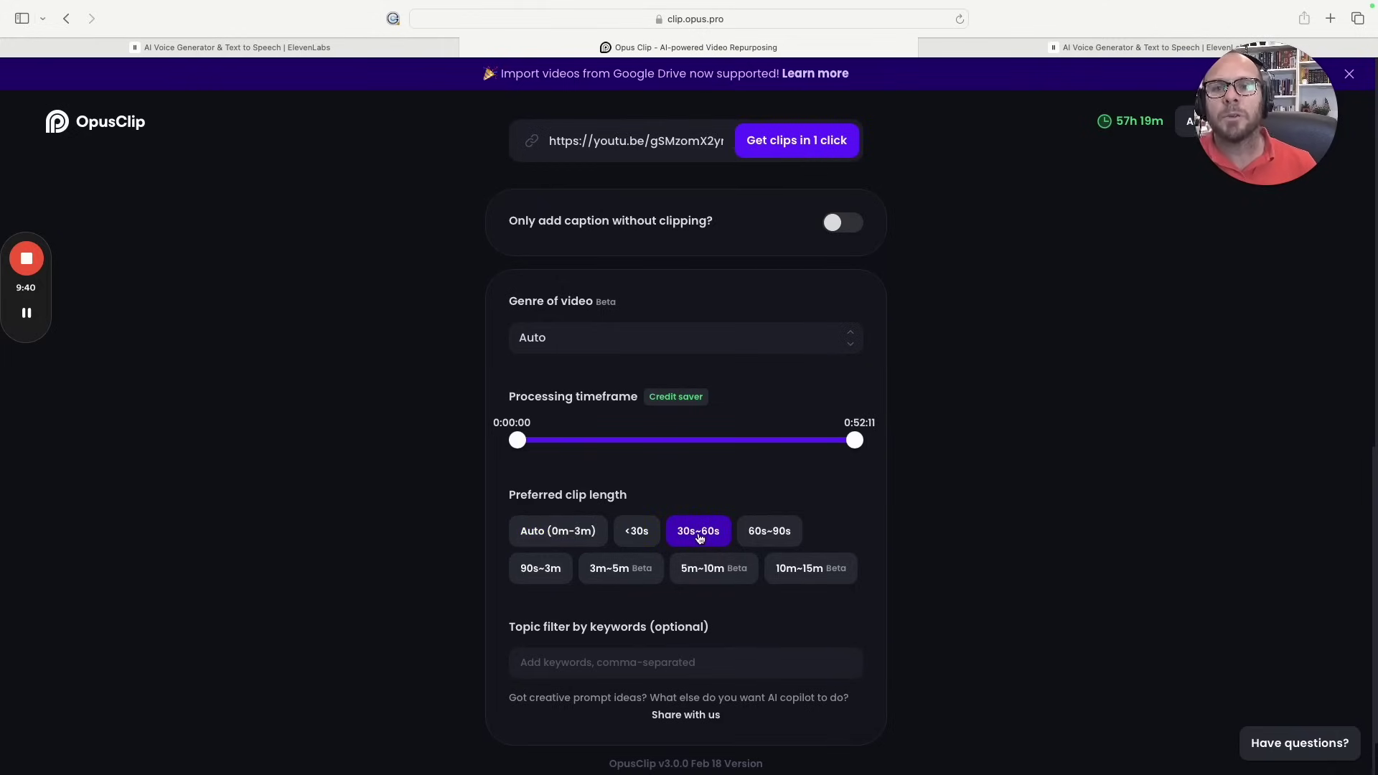
scroll(867, 584, "up", 2)
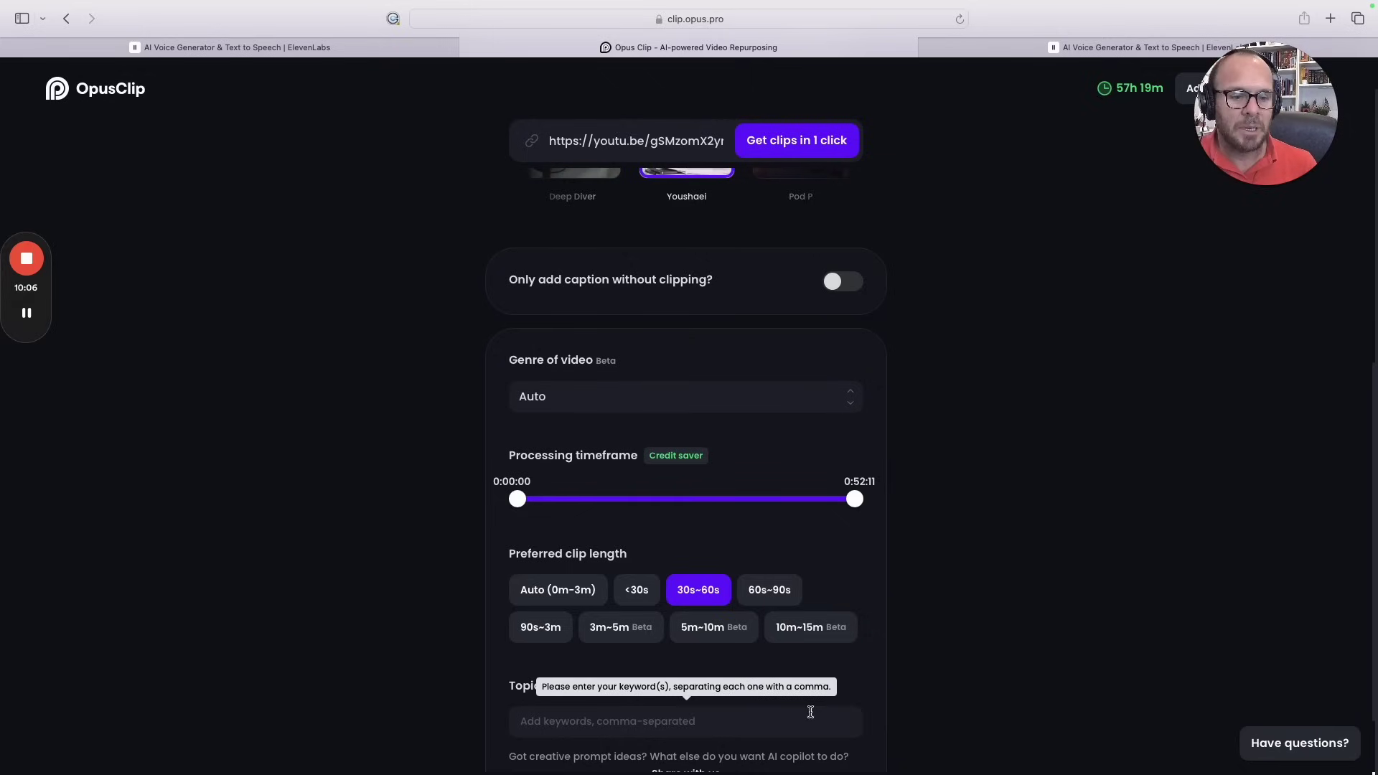
Check My templates, then step the caption presets from Youshaei to Deep Diver
scroll(994, 645, "down", 3)
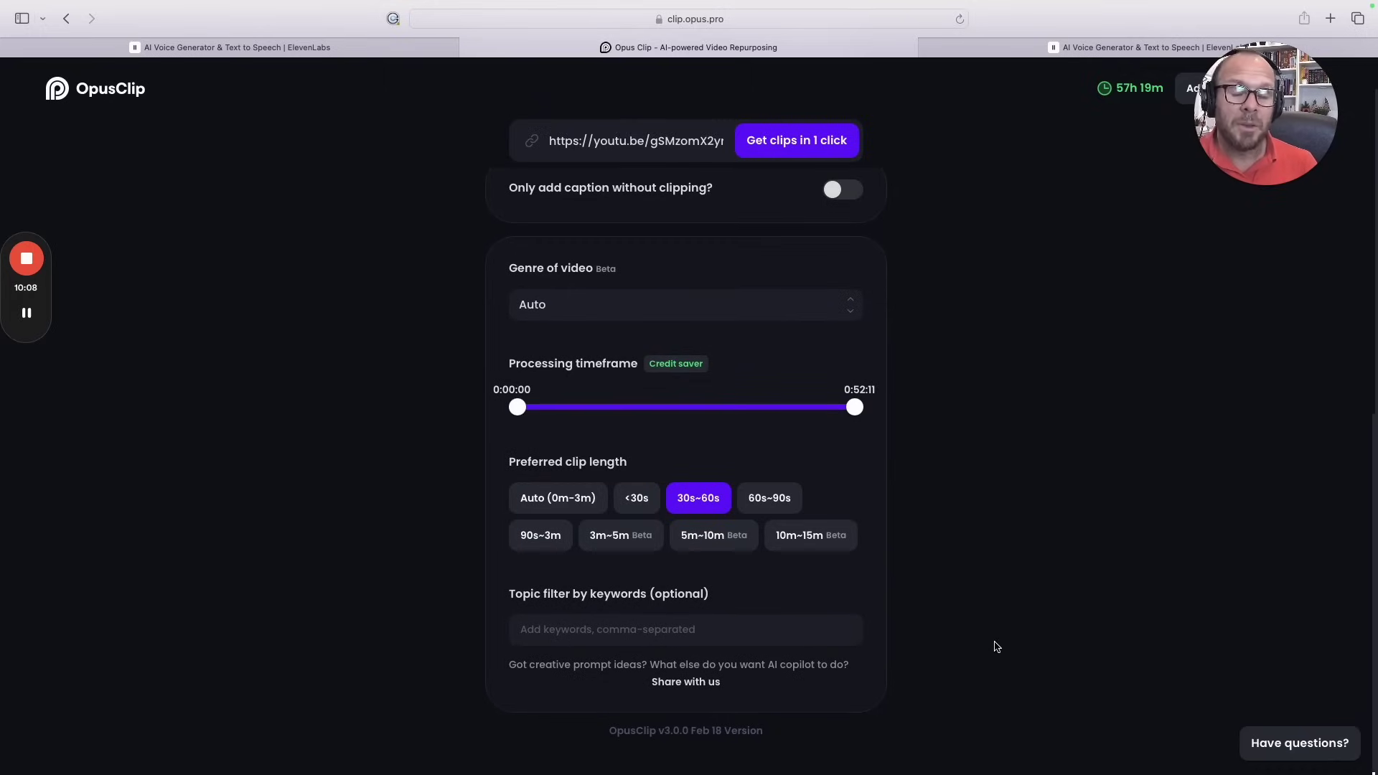
scroll(896, 622, "up", 5)
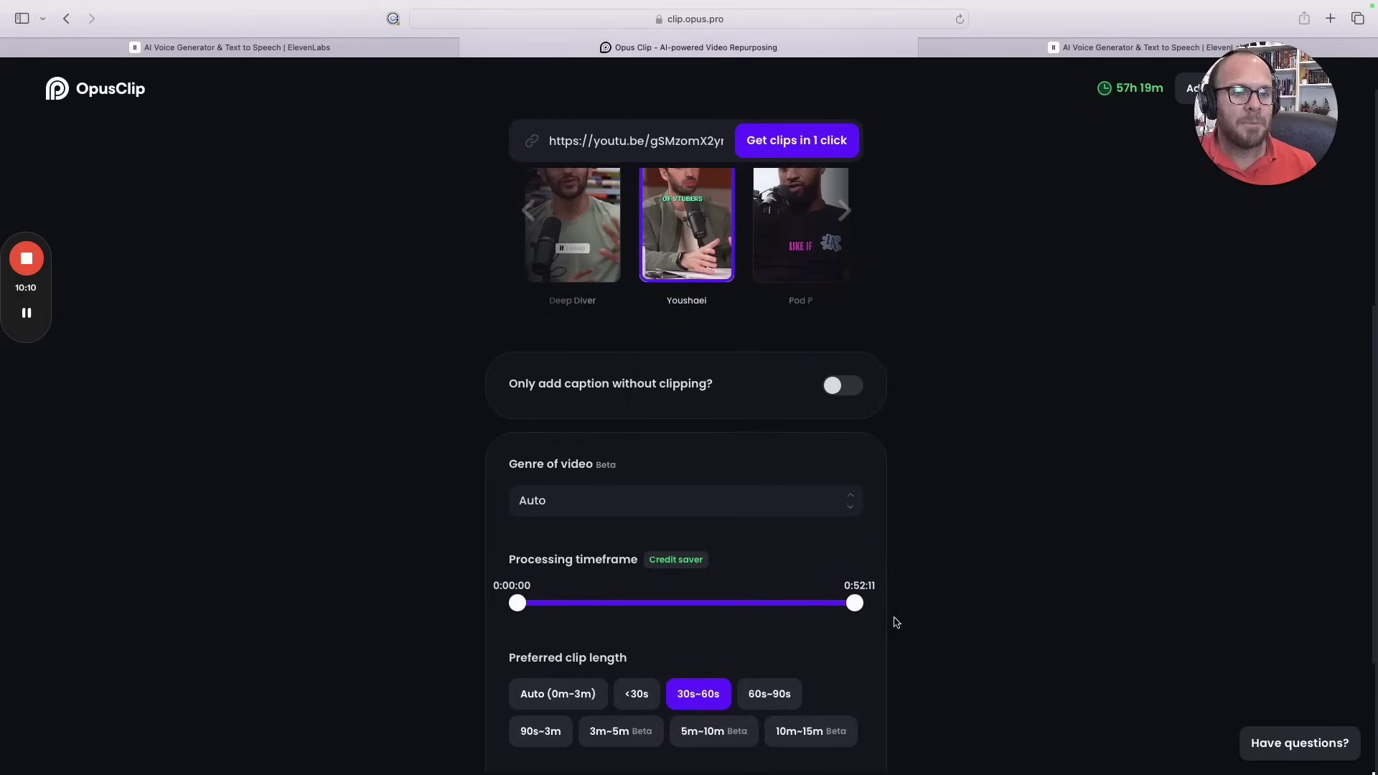
scroll(896, 622, "up", 2)
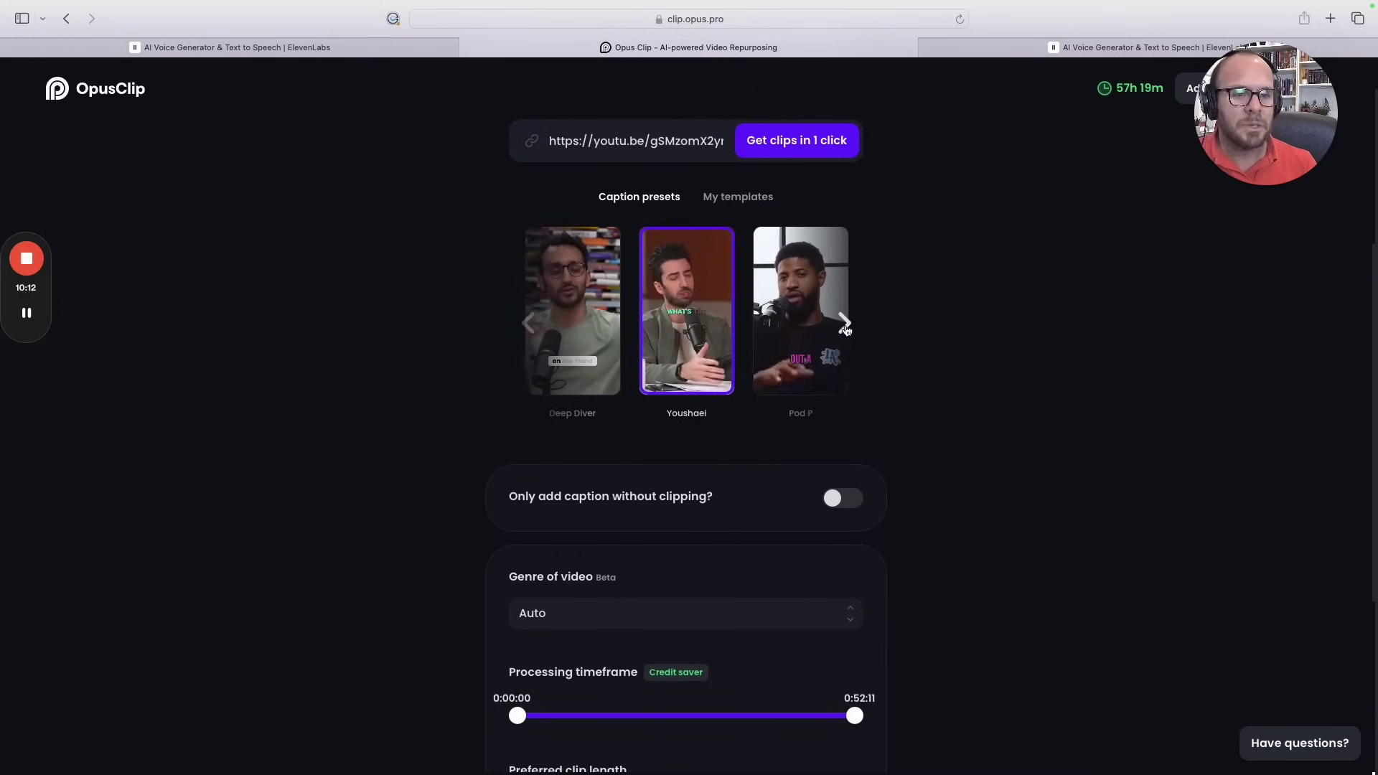
left_click(526, 326)
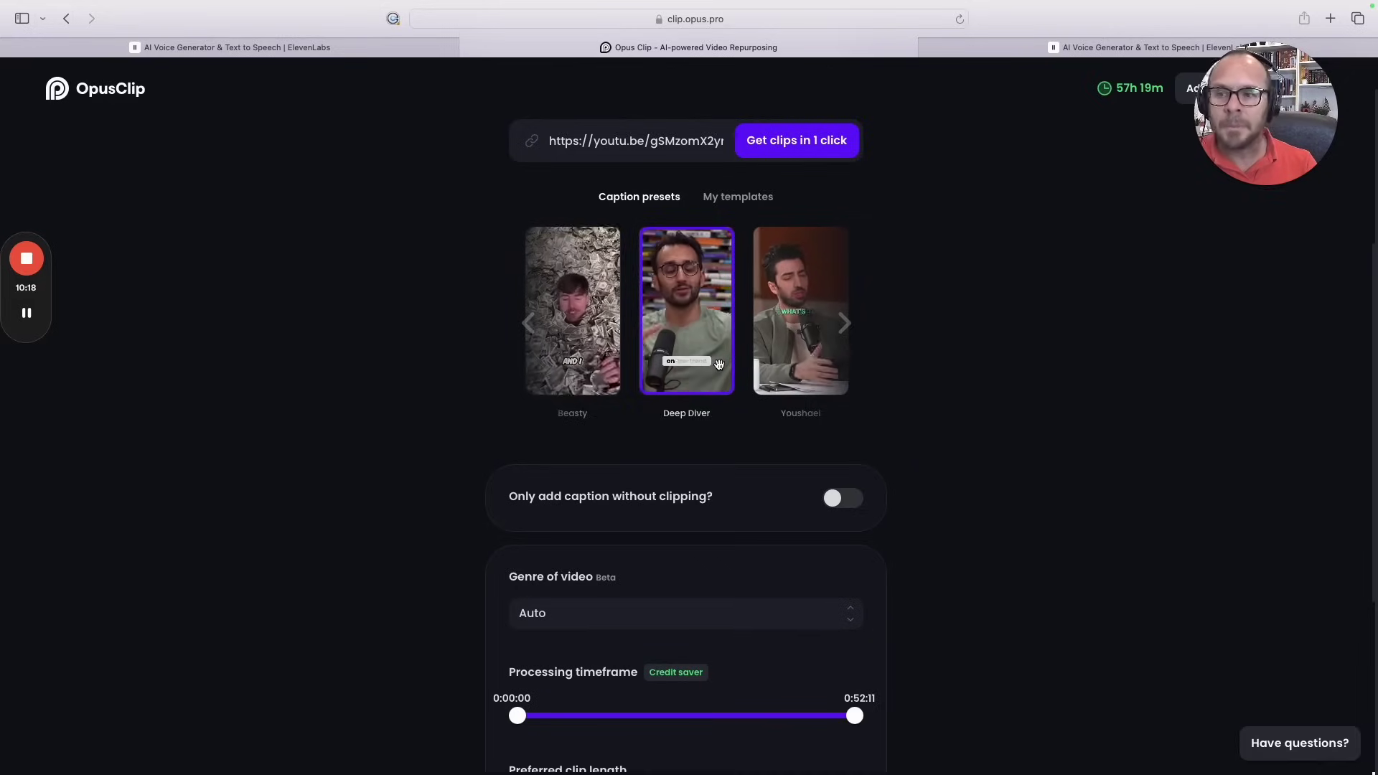
left_click(741, 197)
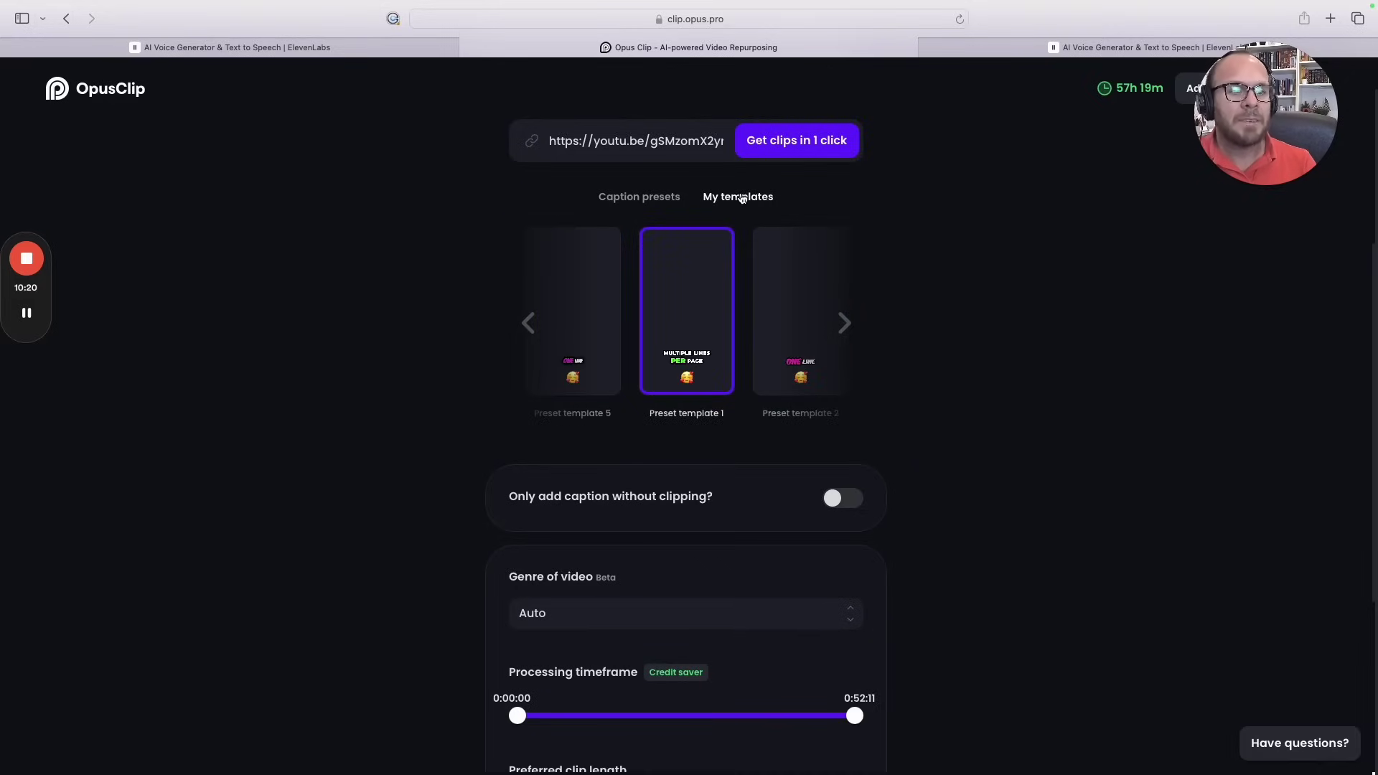
left_click(643, 203)
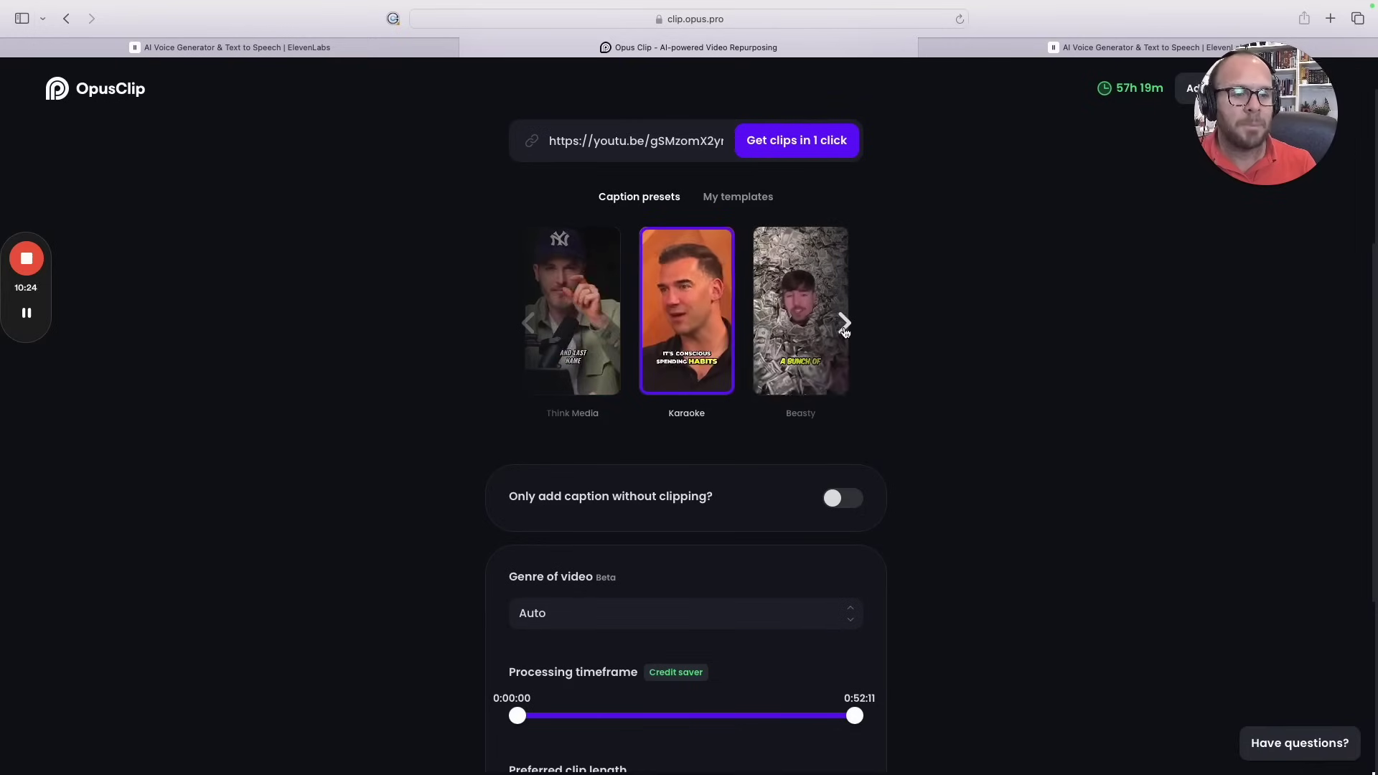
left_click(844, 325)
left_click(844, 324)
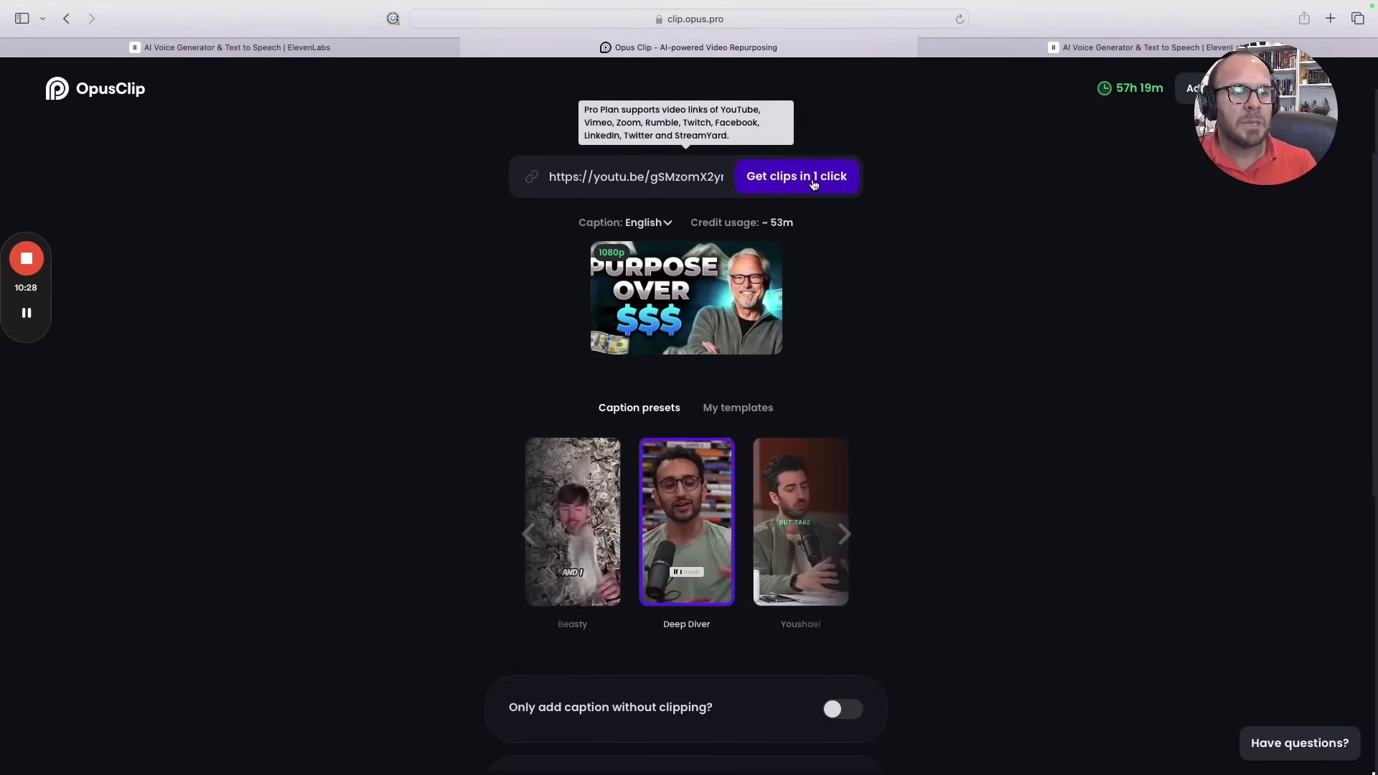
left_click(814, 185)
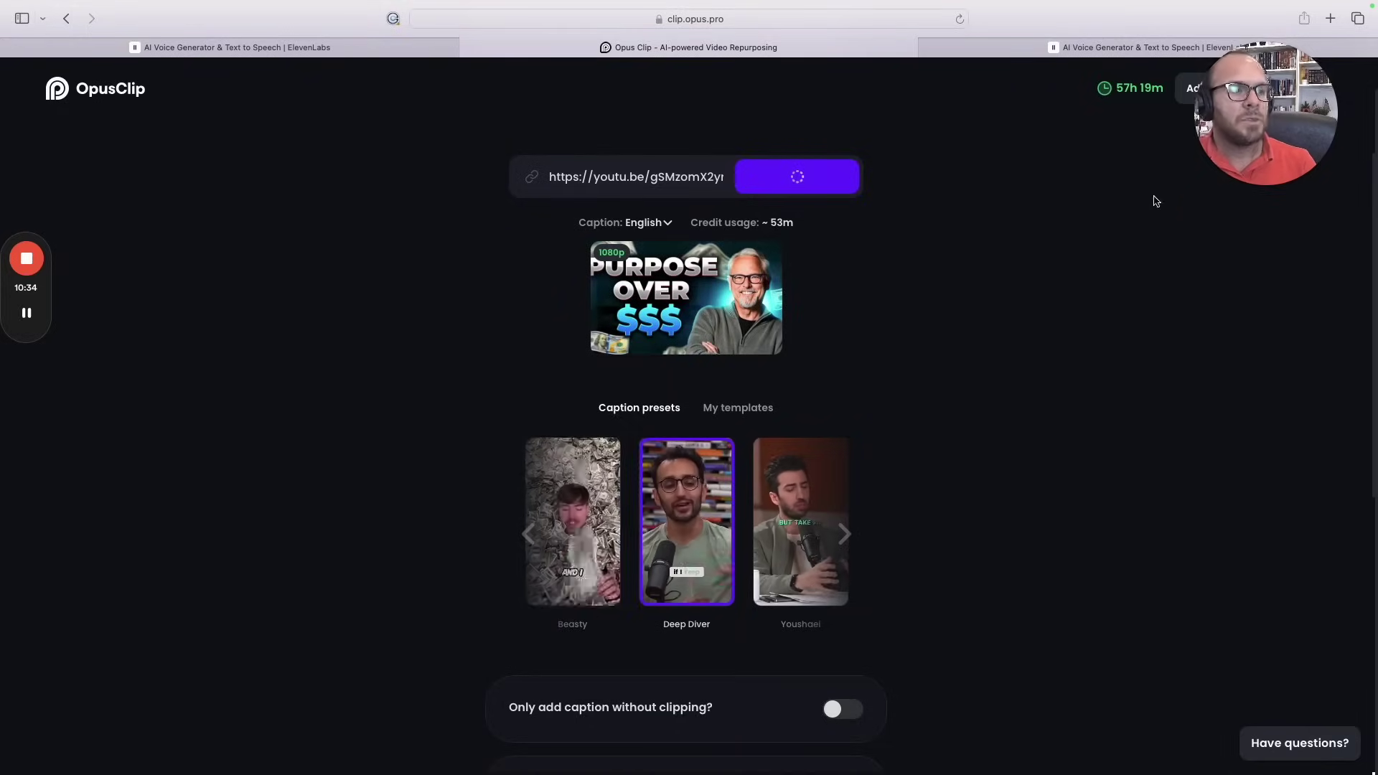
left_click_drag(1210, 177, 1235, 461)
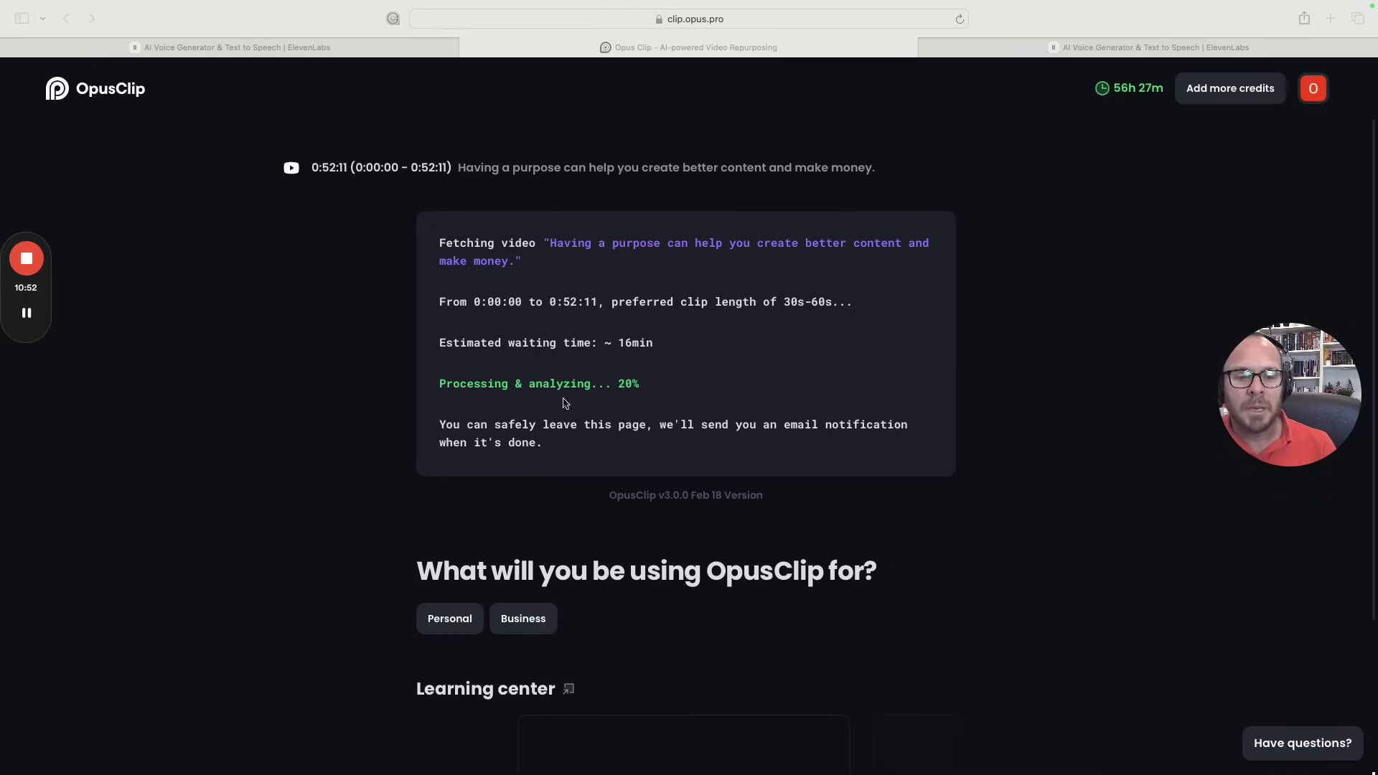
scroll(575, 523, "down", 2)
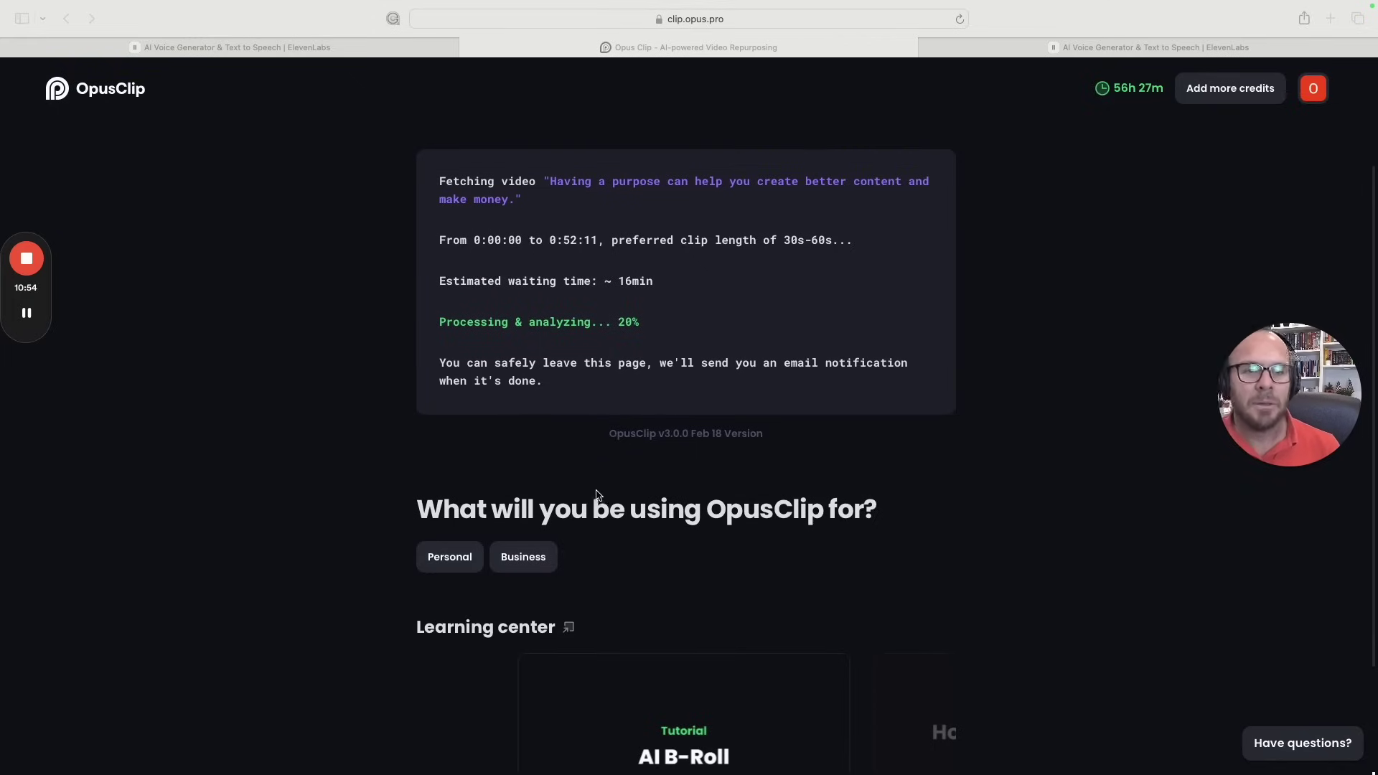
scroll(638, 492, "down", 2)
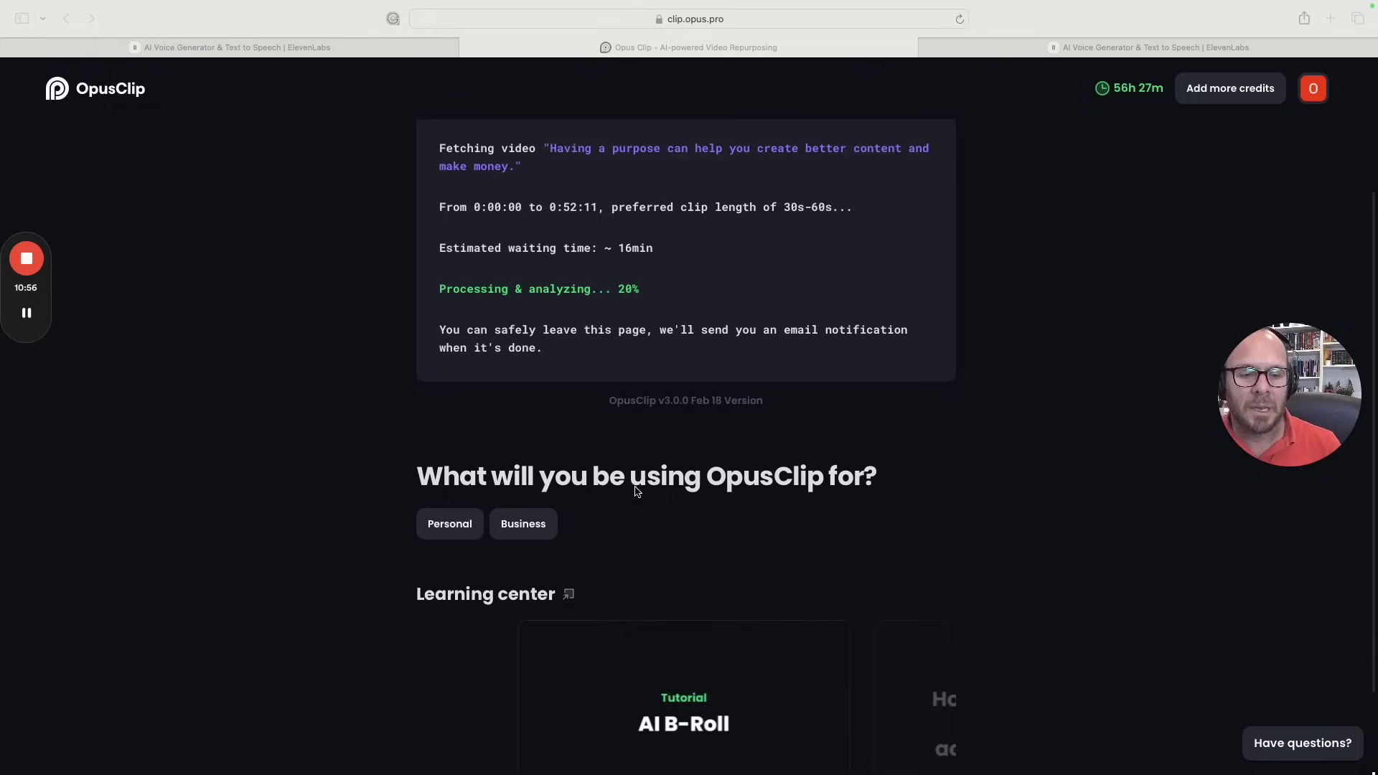
mouse_move(28, 316)
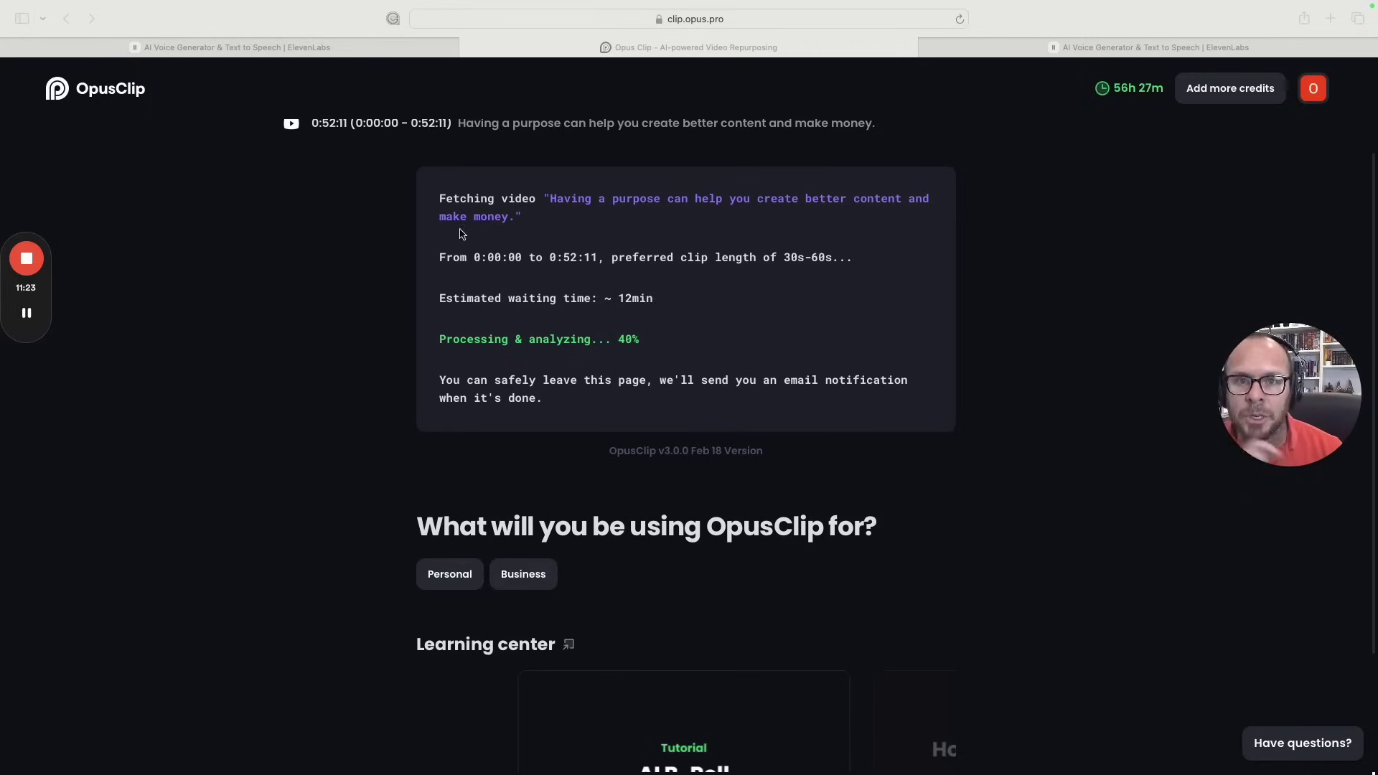
Play the Rachel voiceover in ElevenLabs, skip ahead to about 1:17, then stop
left_click(303, 47)
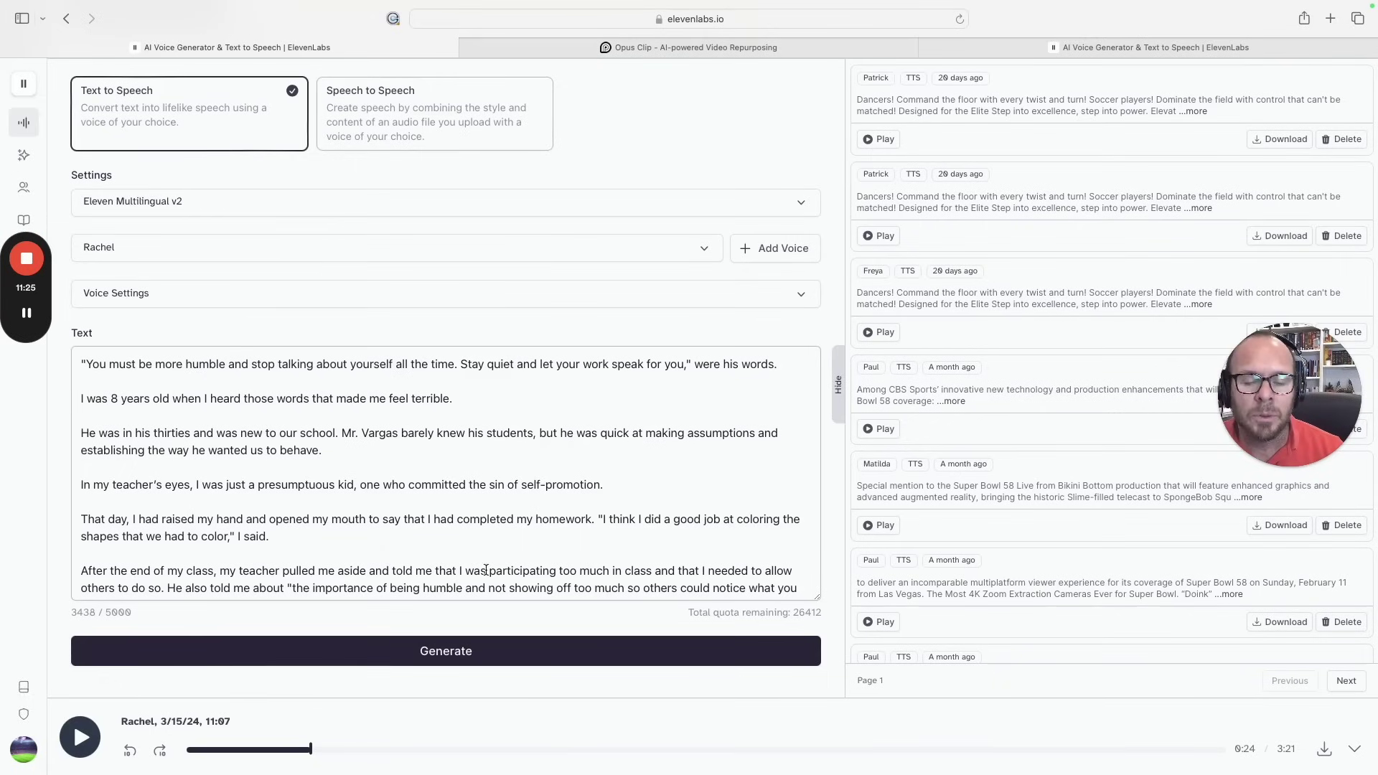
scroll(742, 585, "up", 2)
scroll(742, 585, "down", 4)
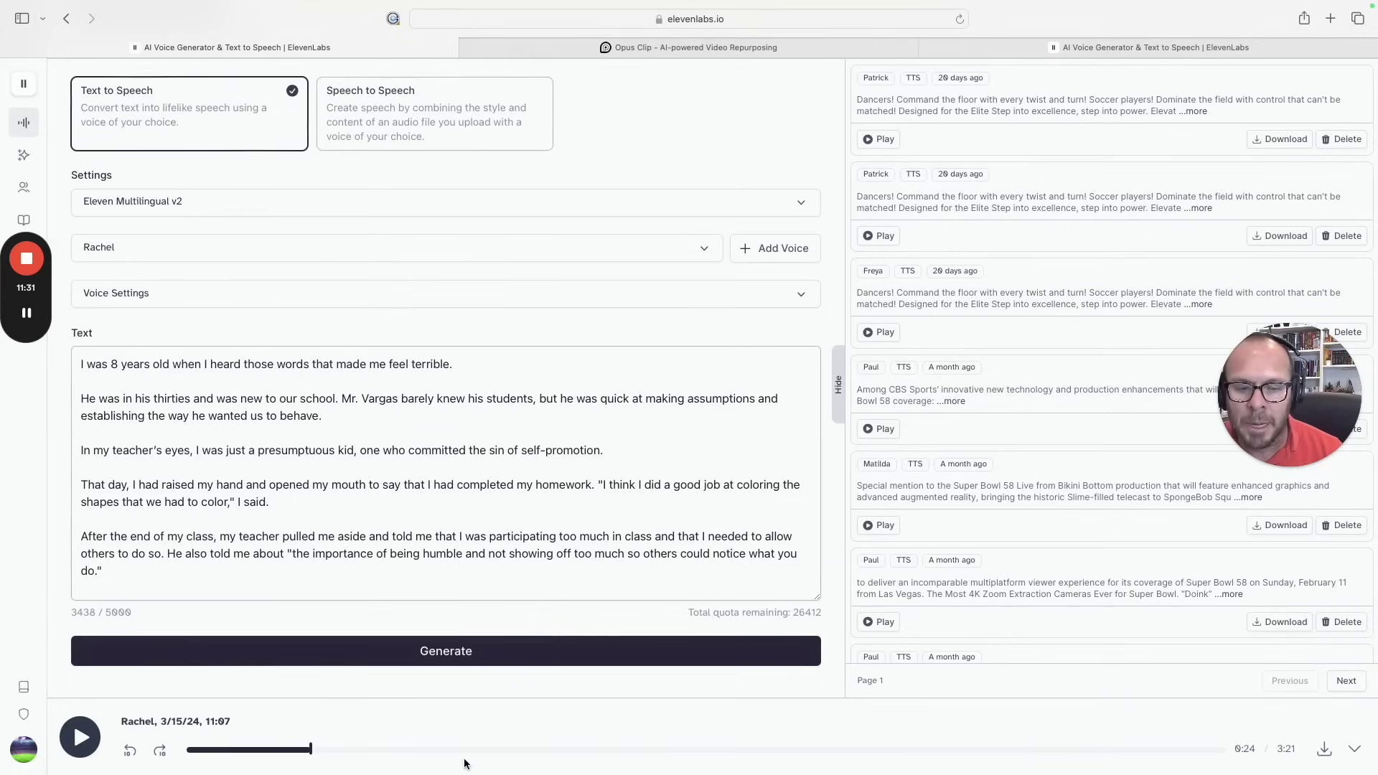
scroll(401, 572, "up", 10)
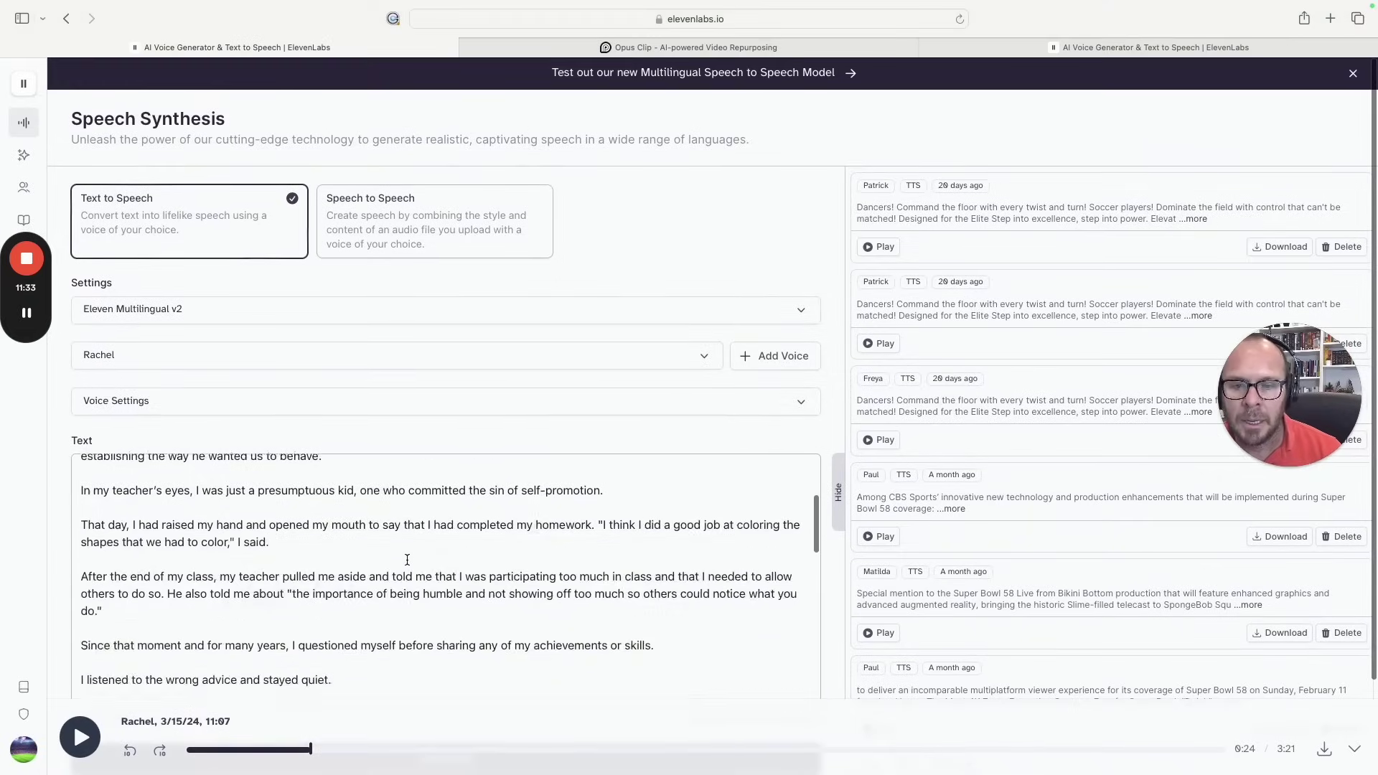
scroll(748, 395, "down", 3)
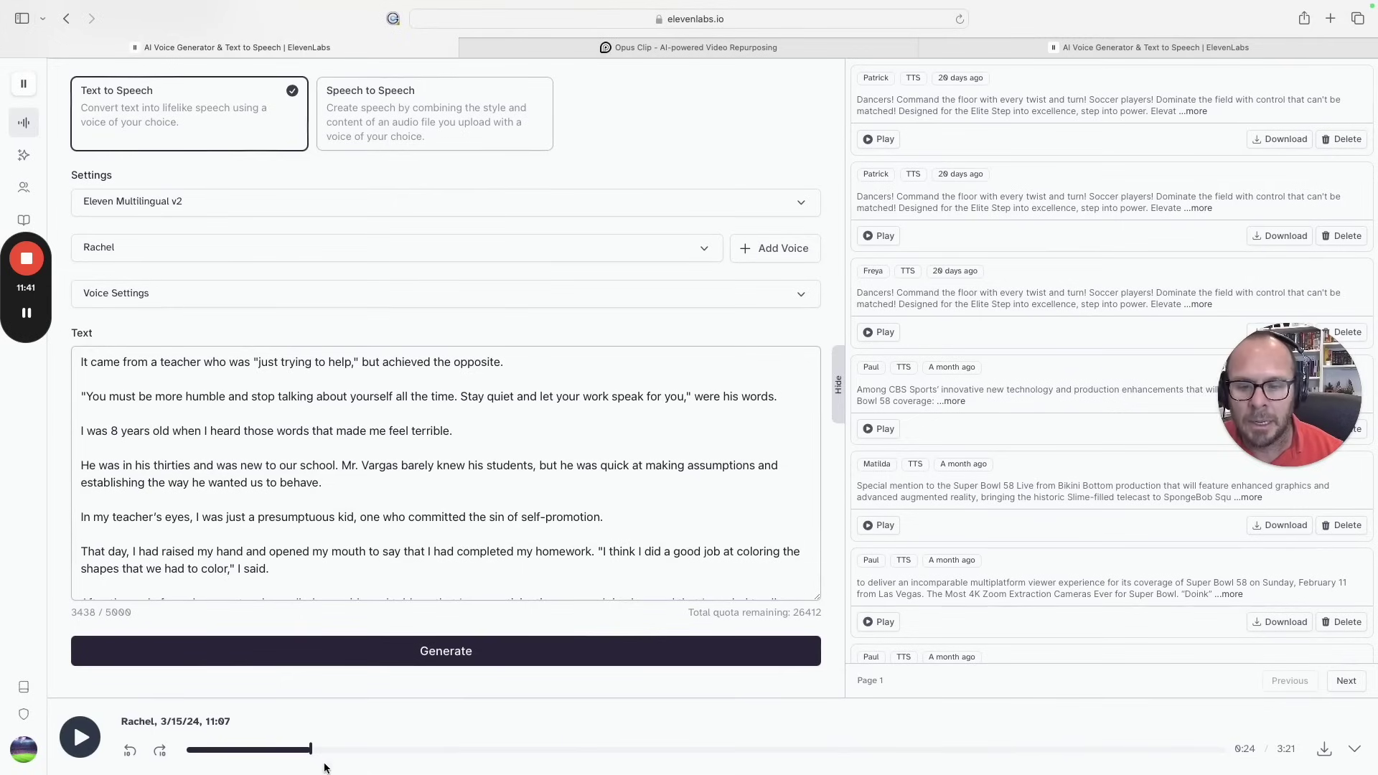
left_click(79, 737)
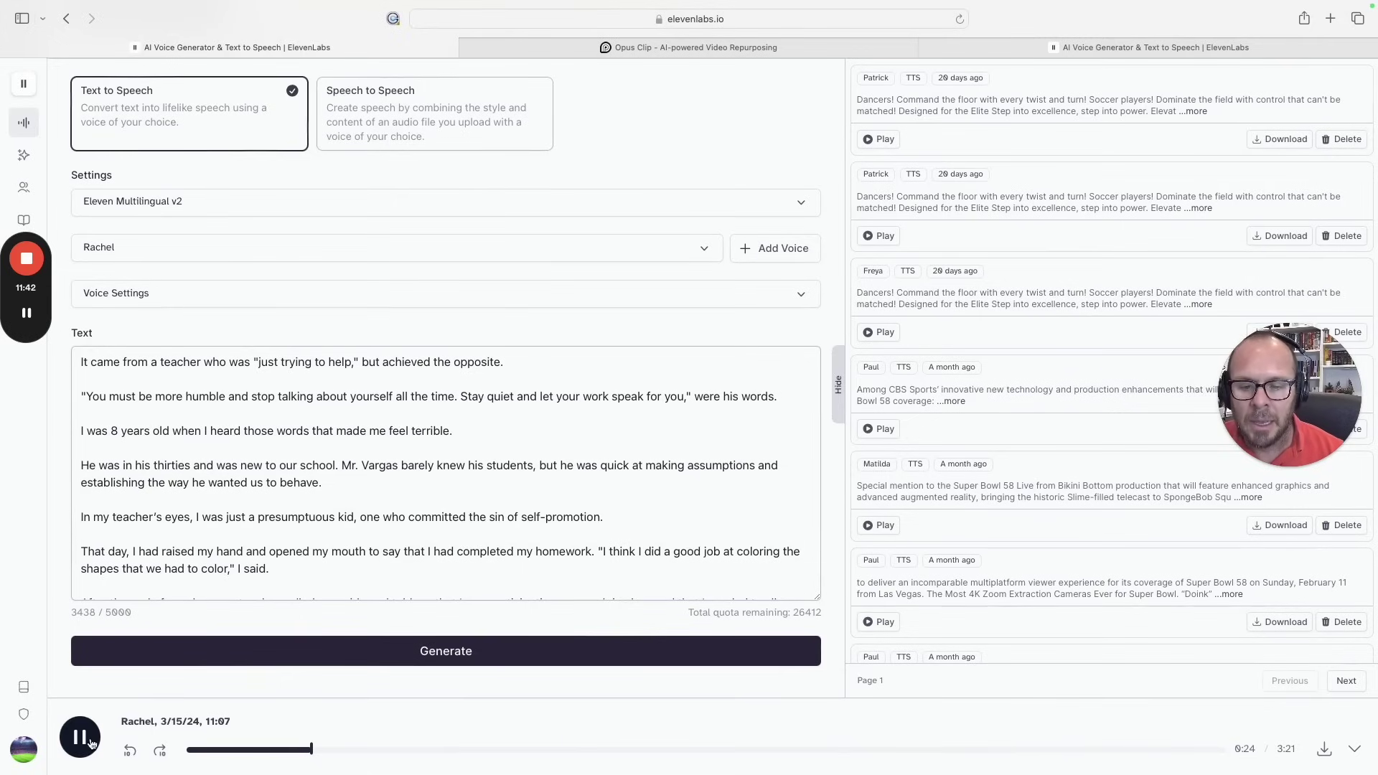
left_click(583, 751)
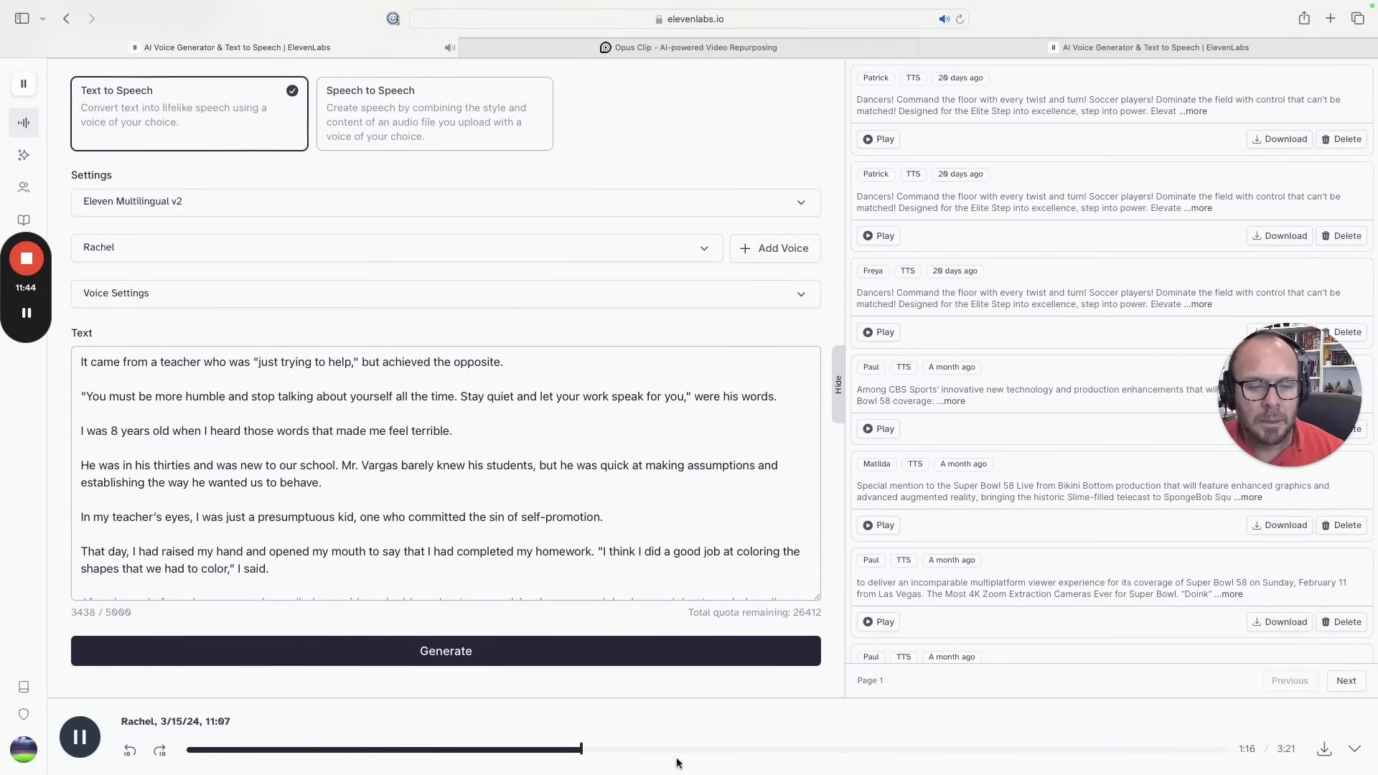
left_click(83, 745)
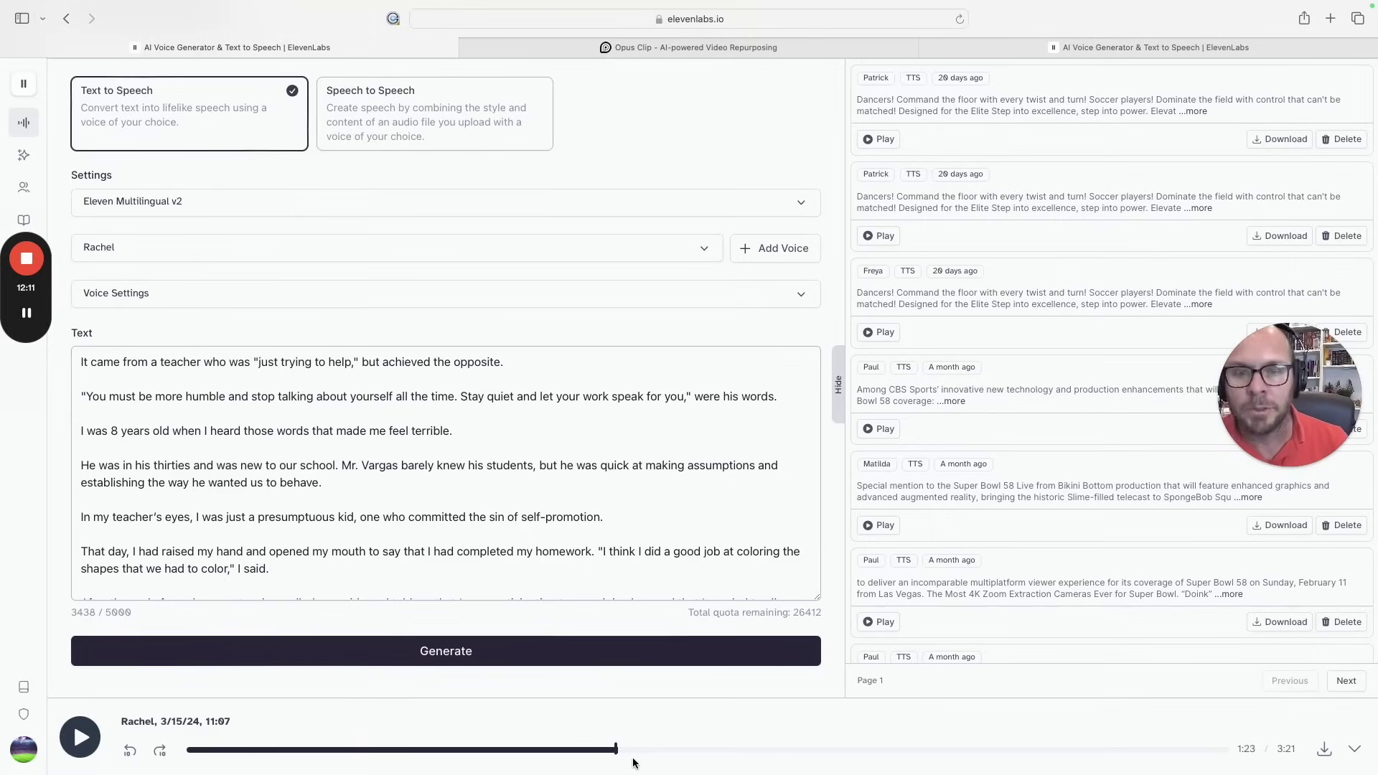
Briefly resume and pause the voiceover, then open the Sound Effects generator
left_click(93, 737)
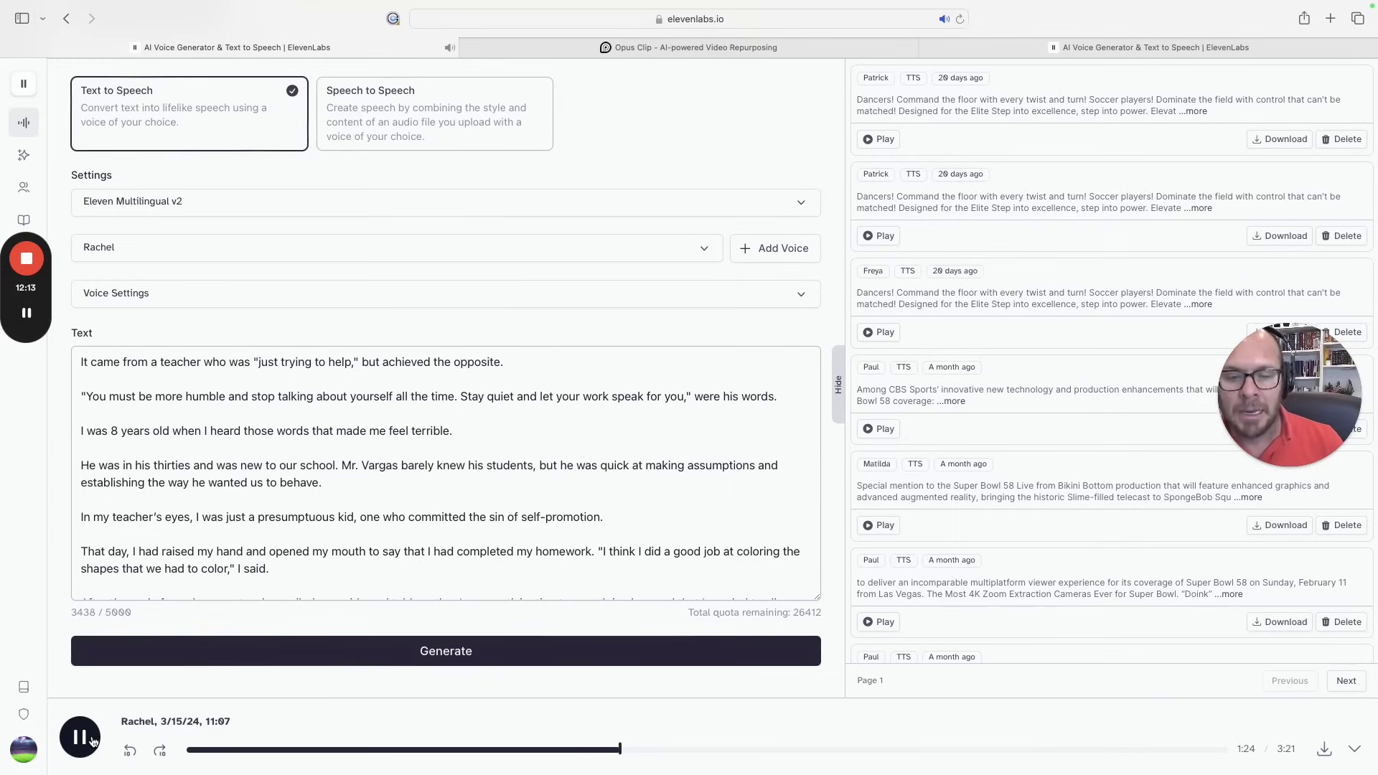
left_click(92, 741)
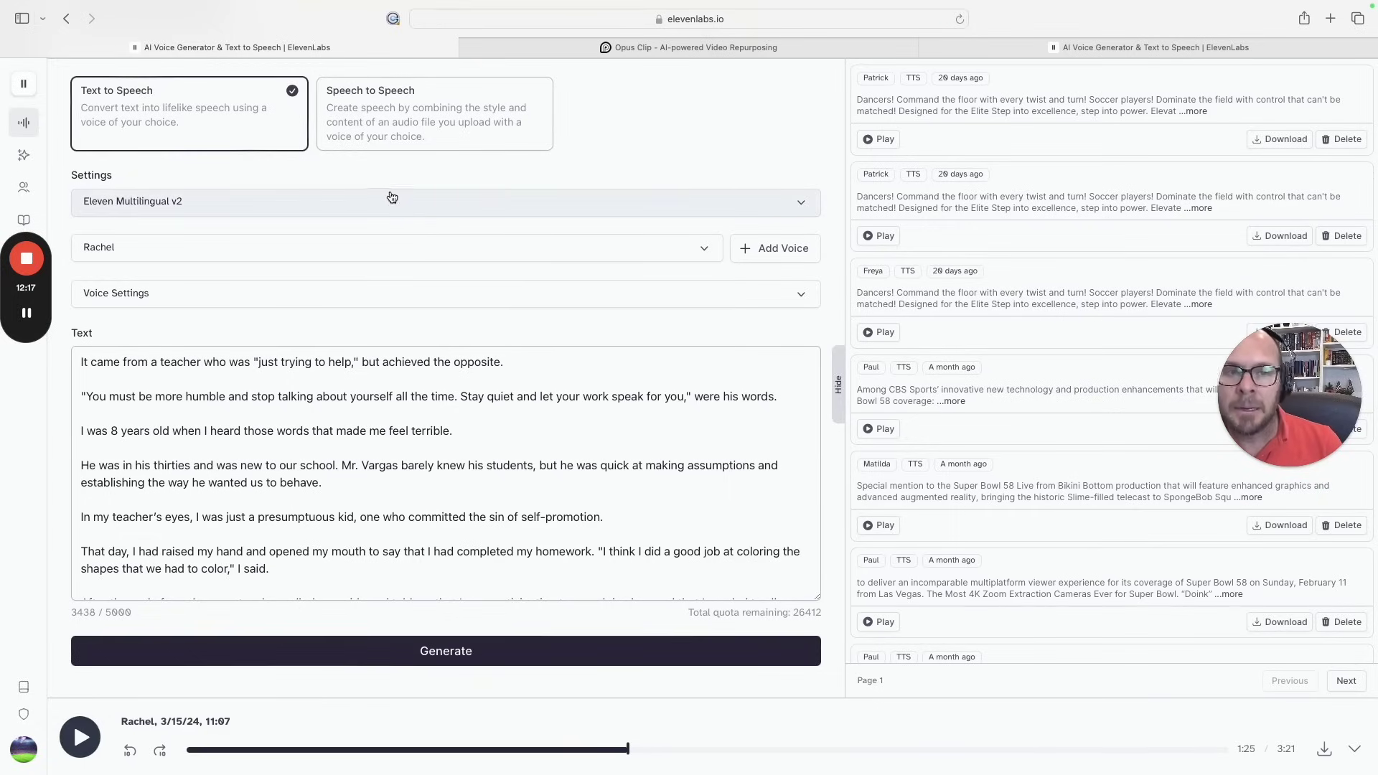
mouse_move(27, 150)
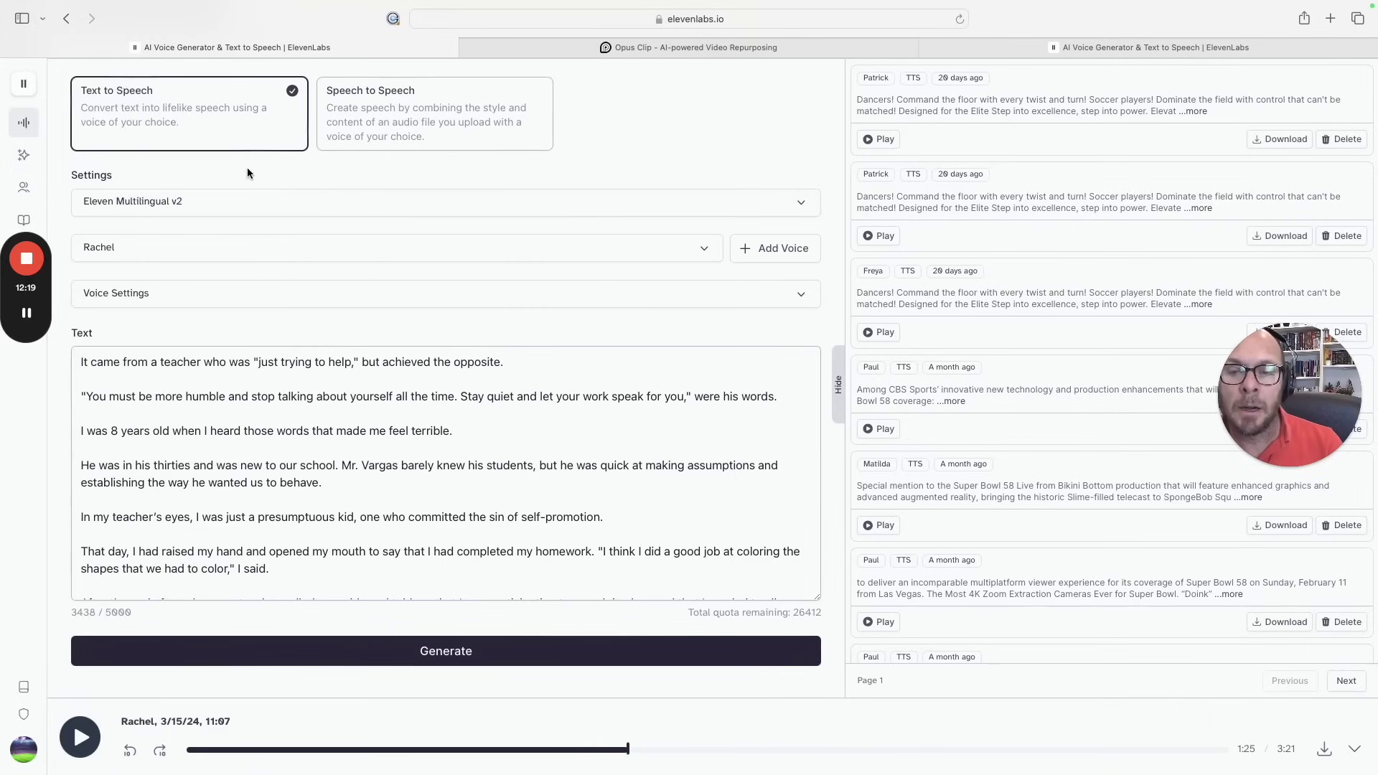
left_click(34, 156)
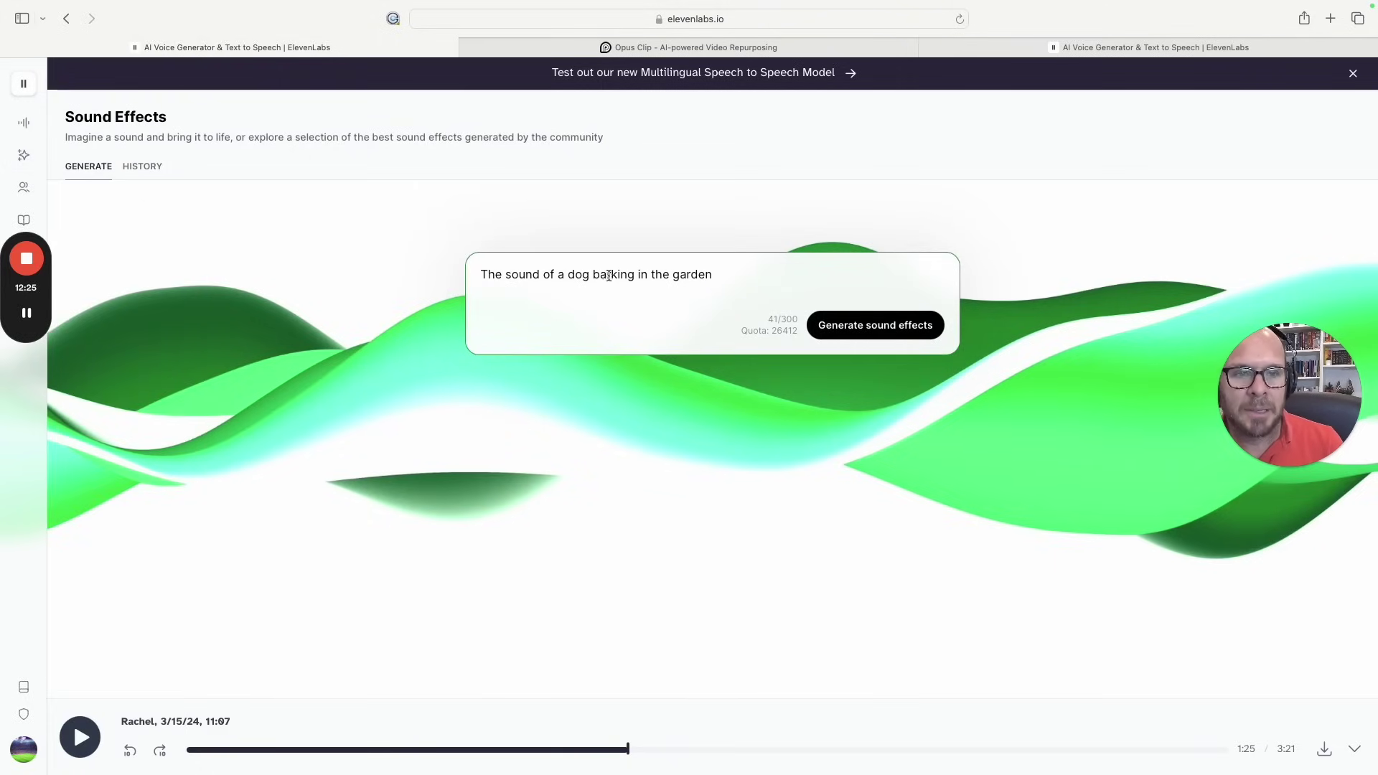
Replace the sample prompt with 'Sound of a crowd celebrating a goal in soccer' and generate
left_click_drag(730, 283, 464, 277)
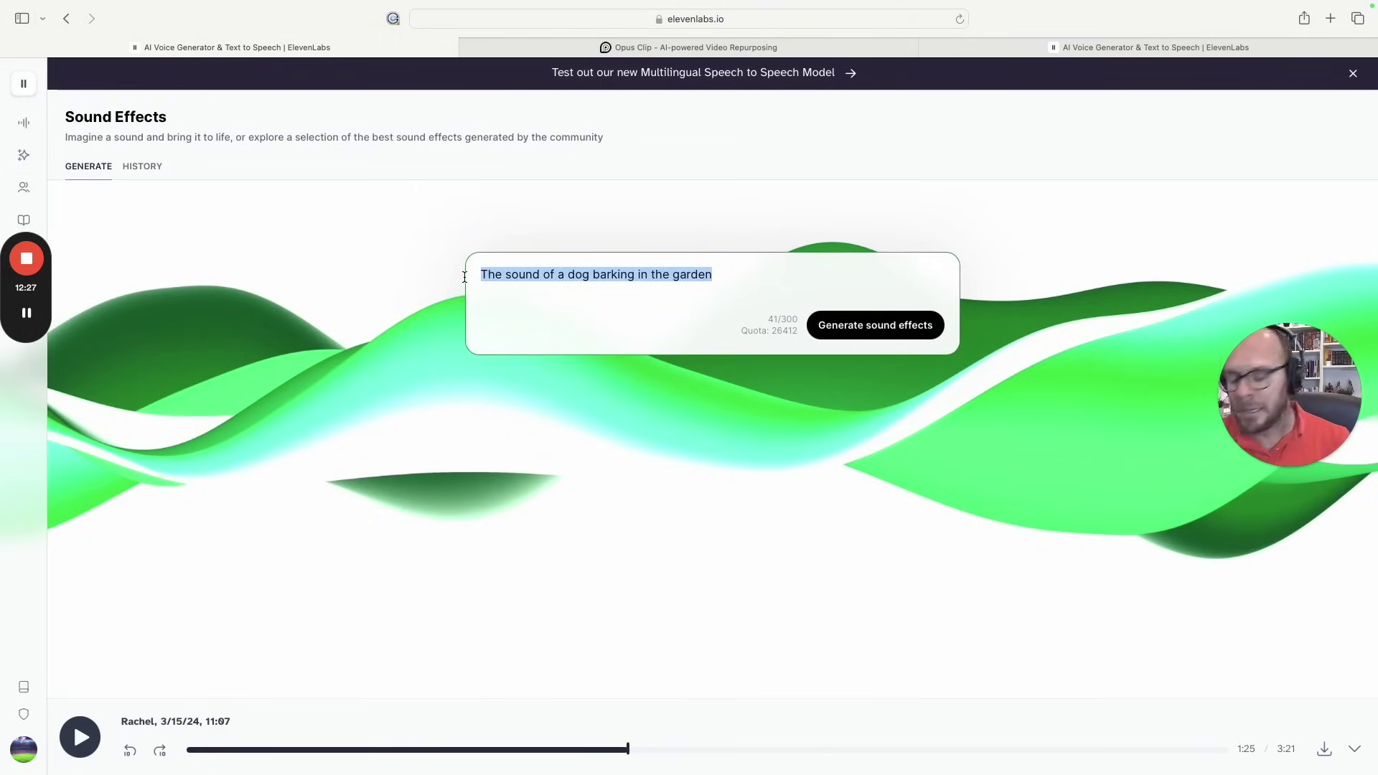
key("BackSpace")
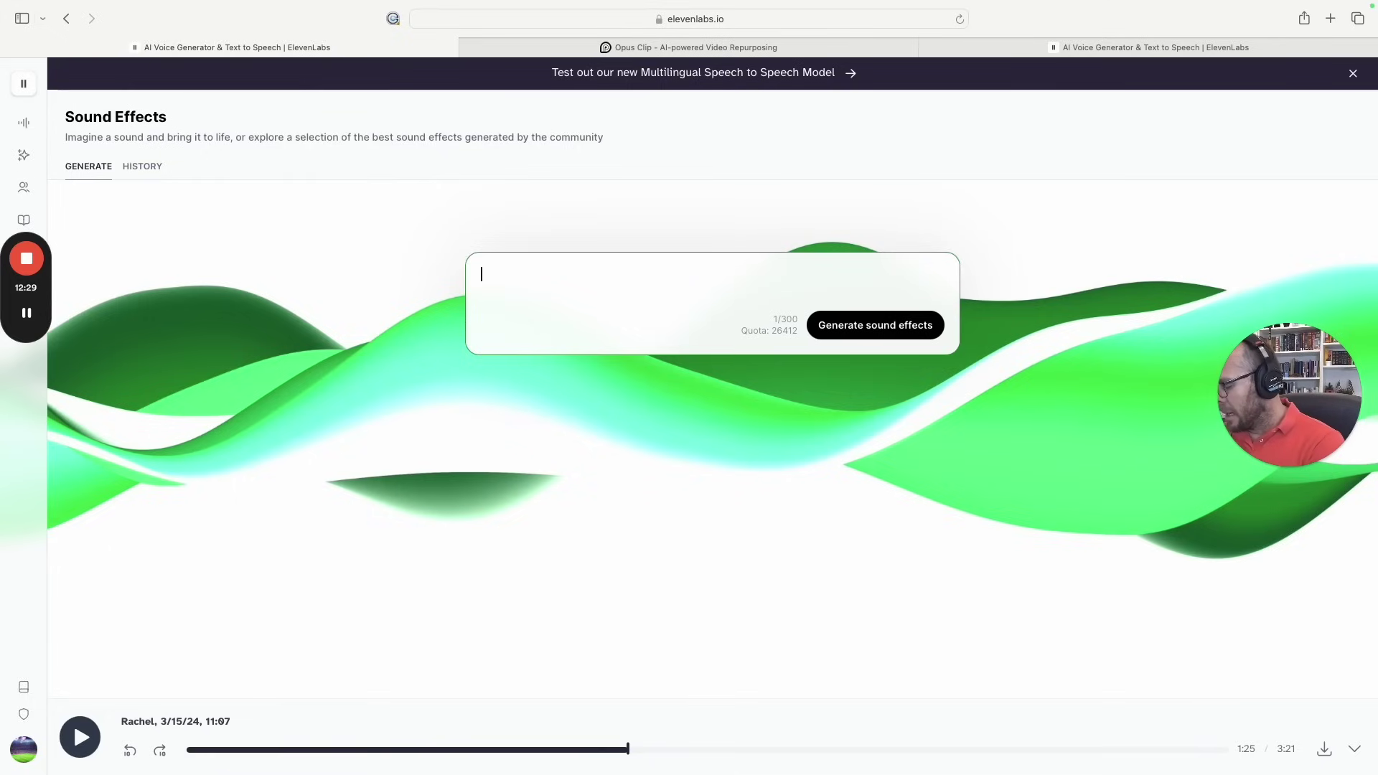
type("Sound of a crow")
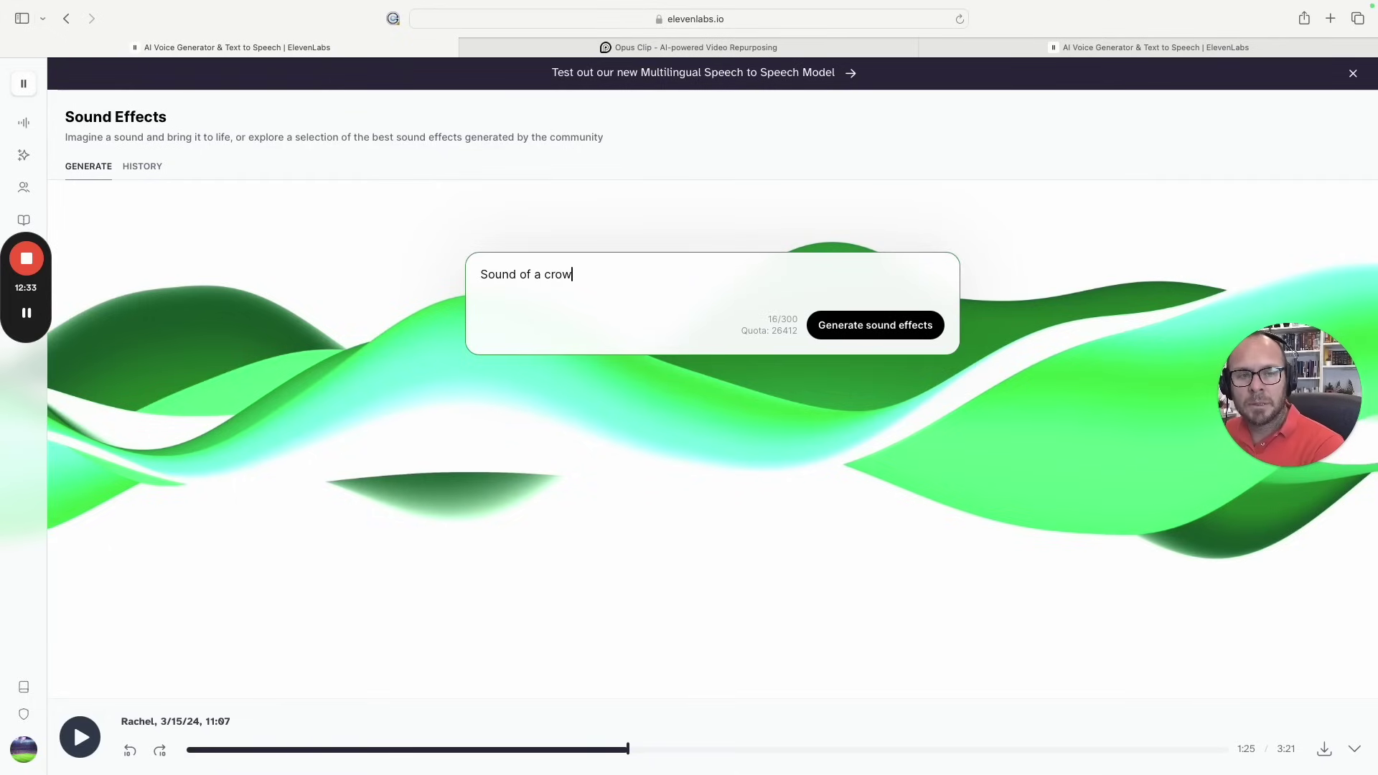
type("d celebration")
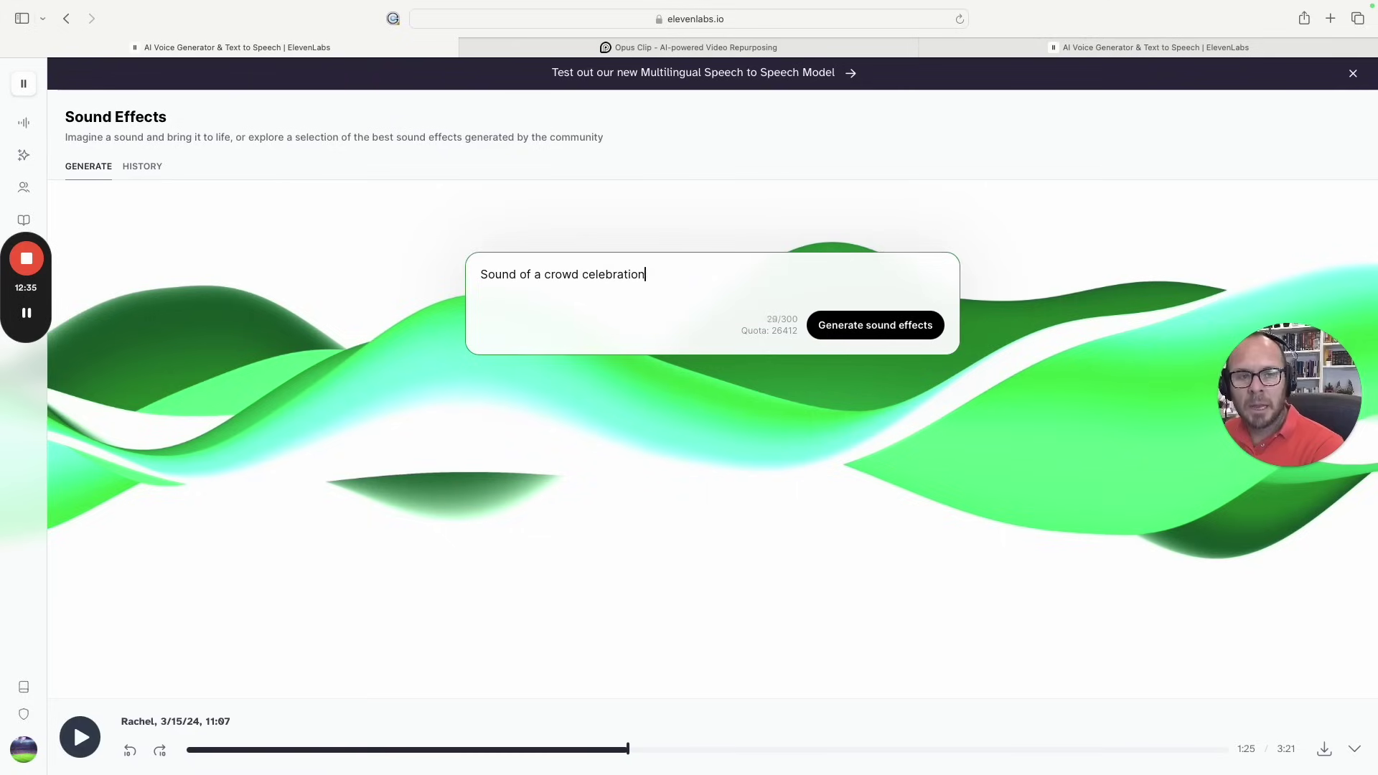
key("BackSpace")
key("BackSpace")
key("BackSpace")
type("g a ")
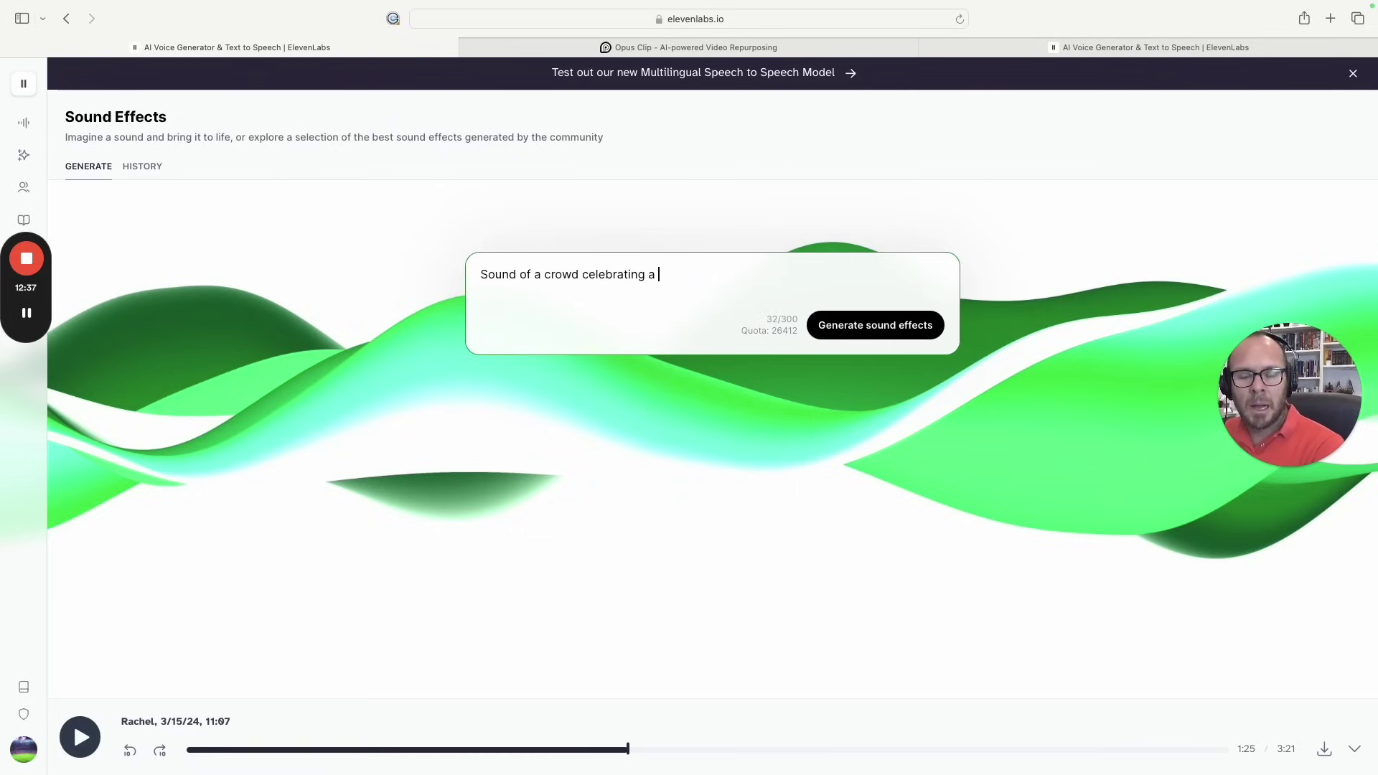
type("goal in soccer")
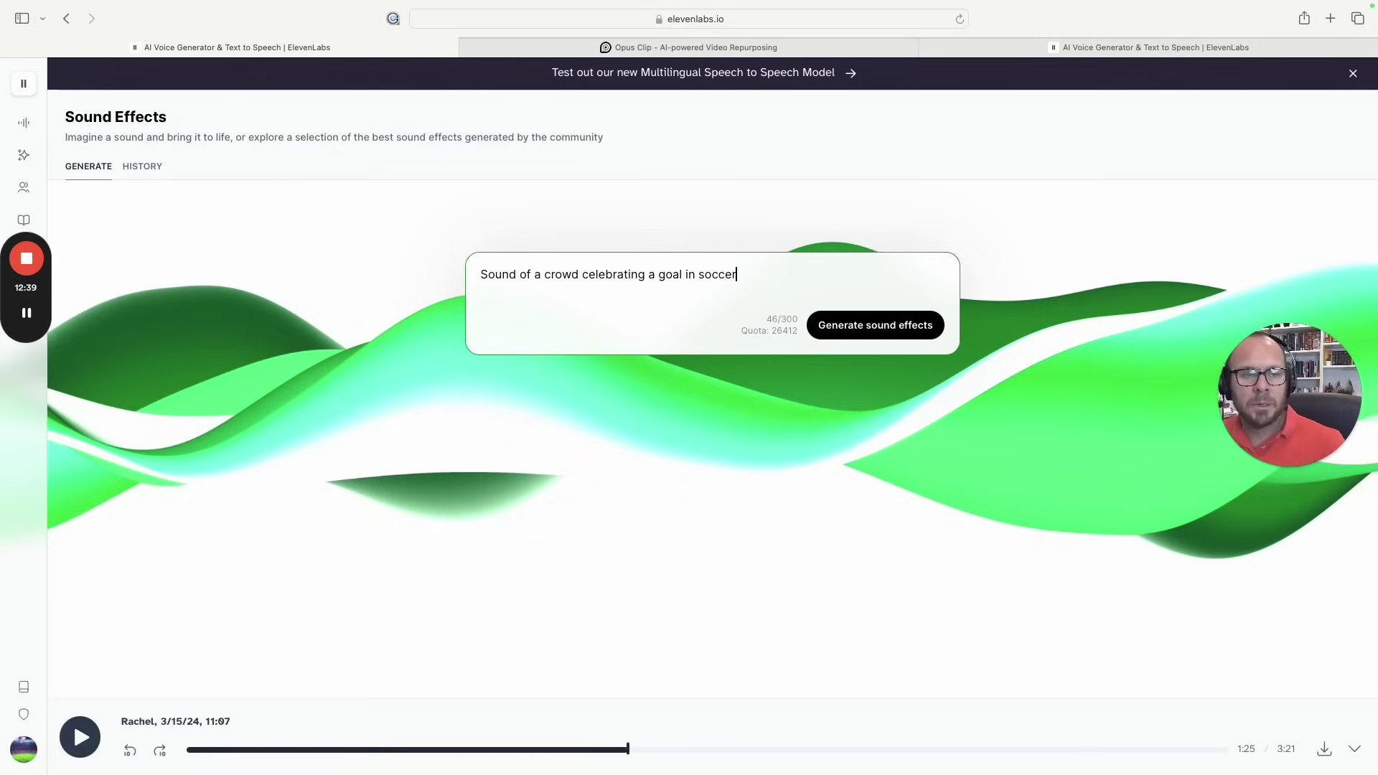
left_click(897, 338)
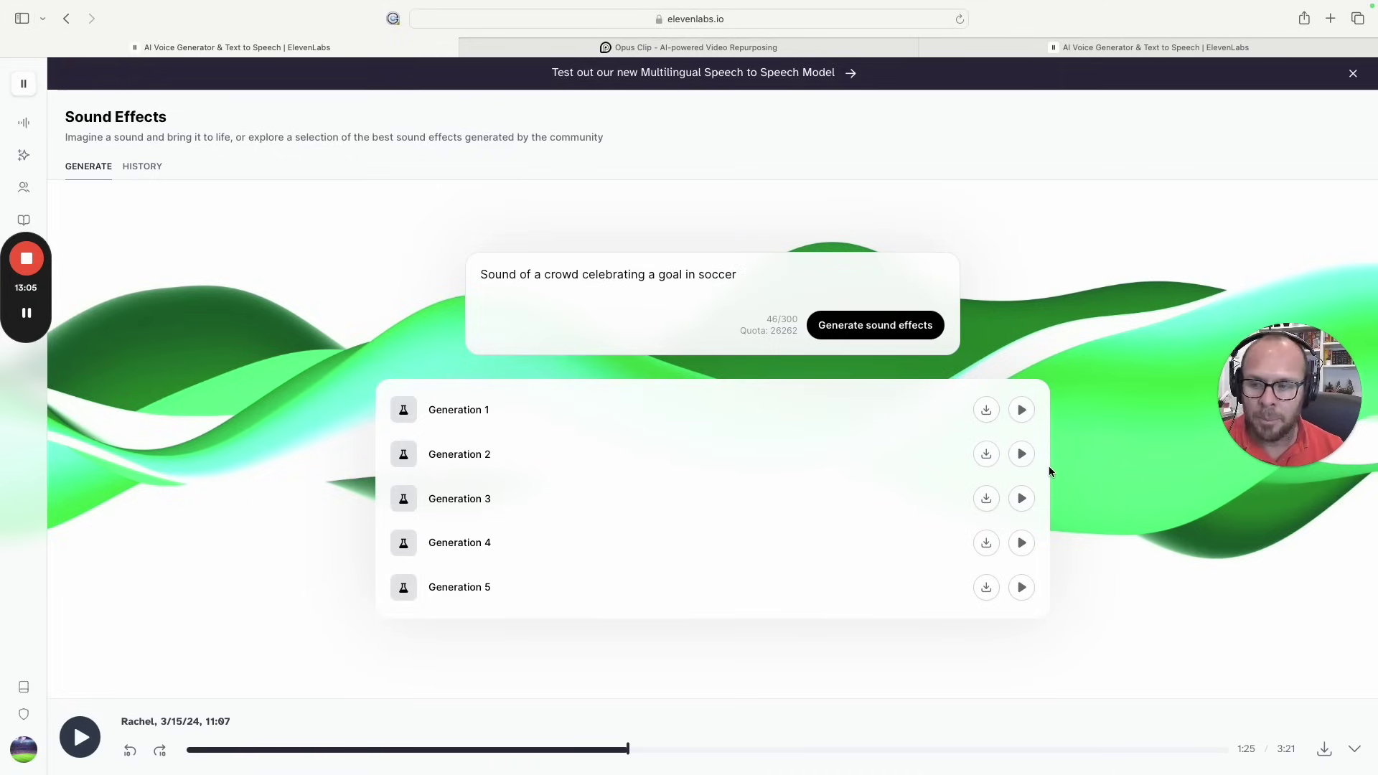
Play crowd sound Generations 1 through 5, replay Generation 1, then return to Speech
left_click(1022, 411)
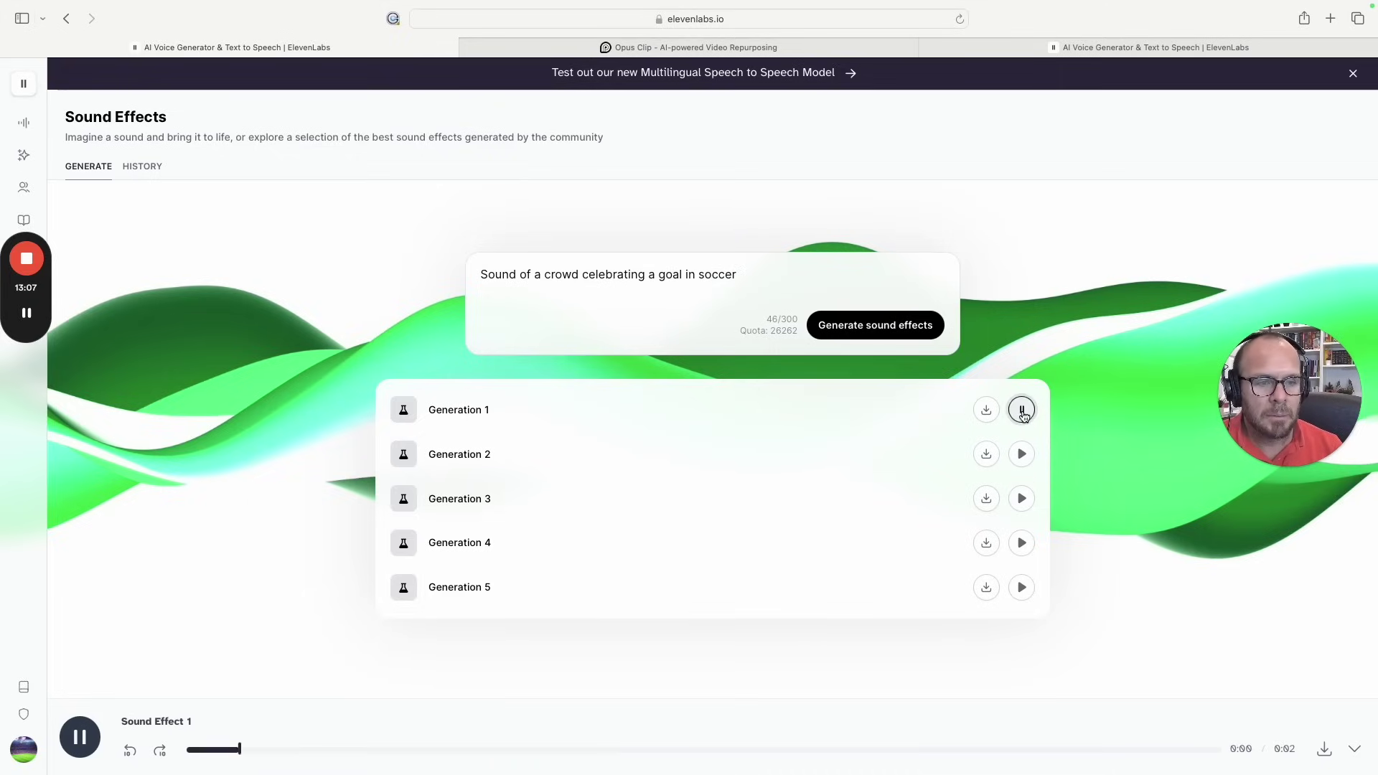
left_click(1024, 456)
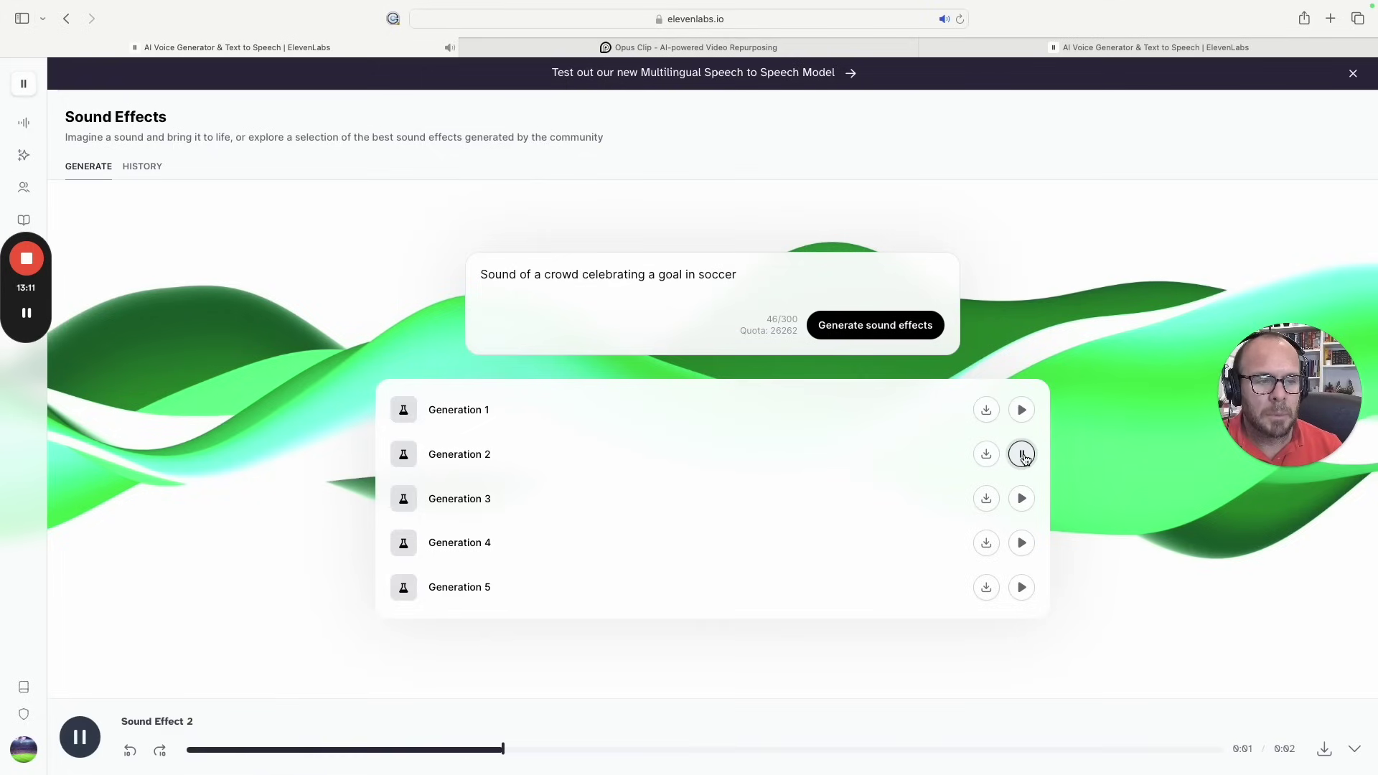
left_click(1027, 505)
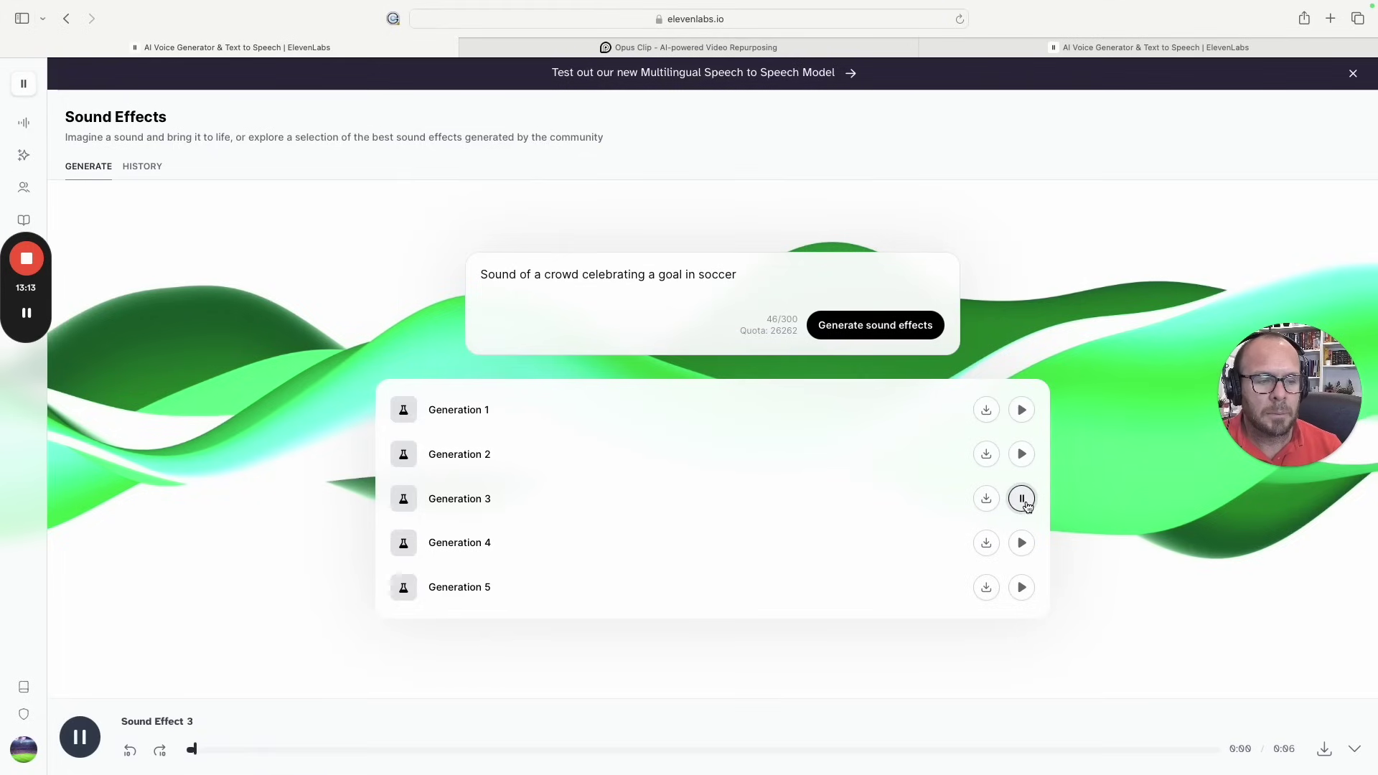
left_click(1030, 547)
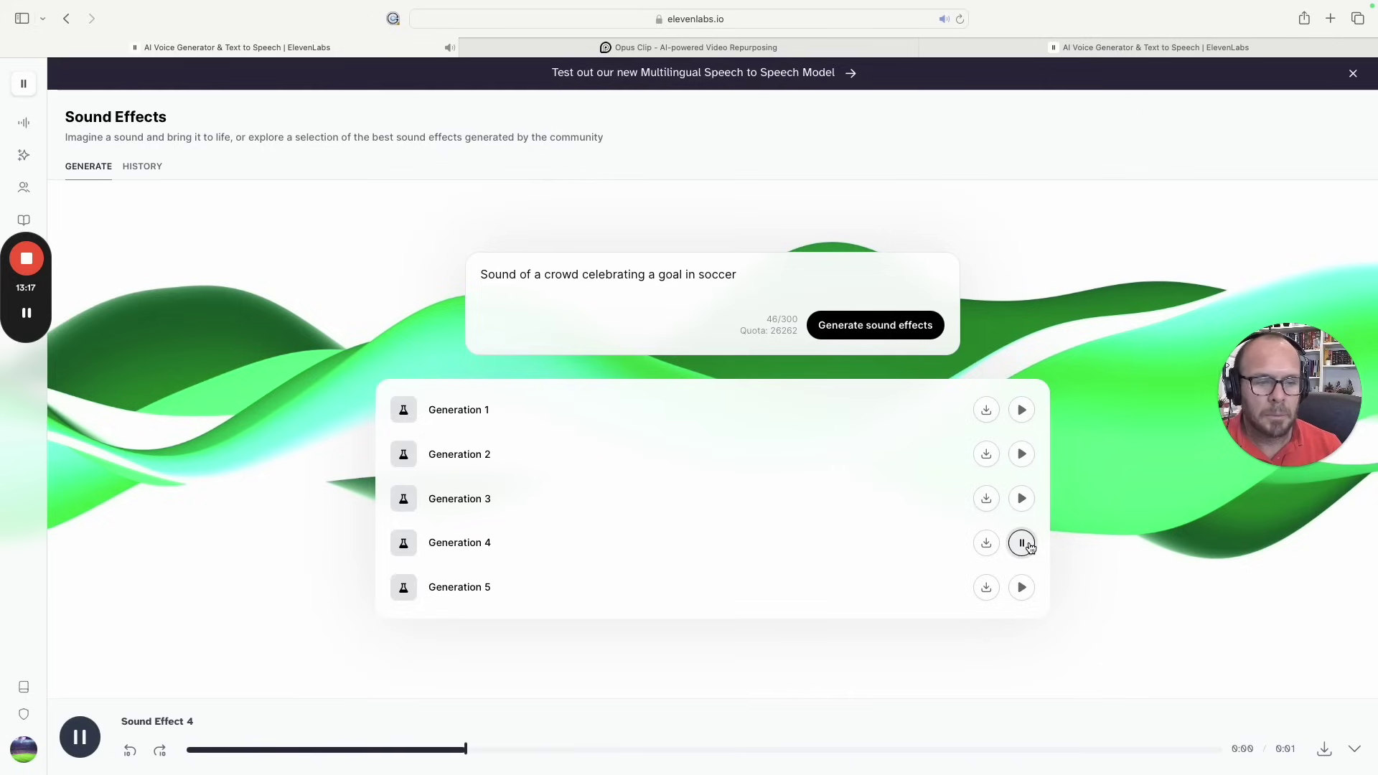
left_click(1027, 589)
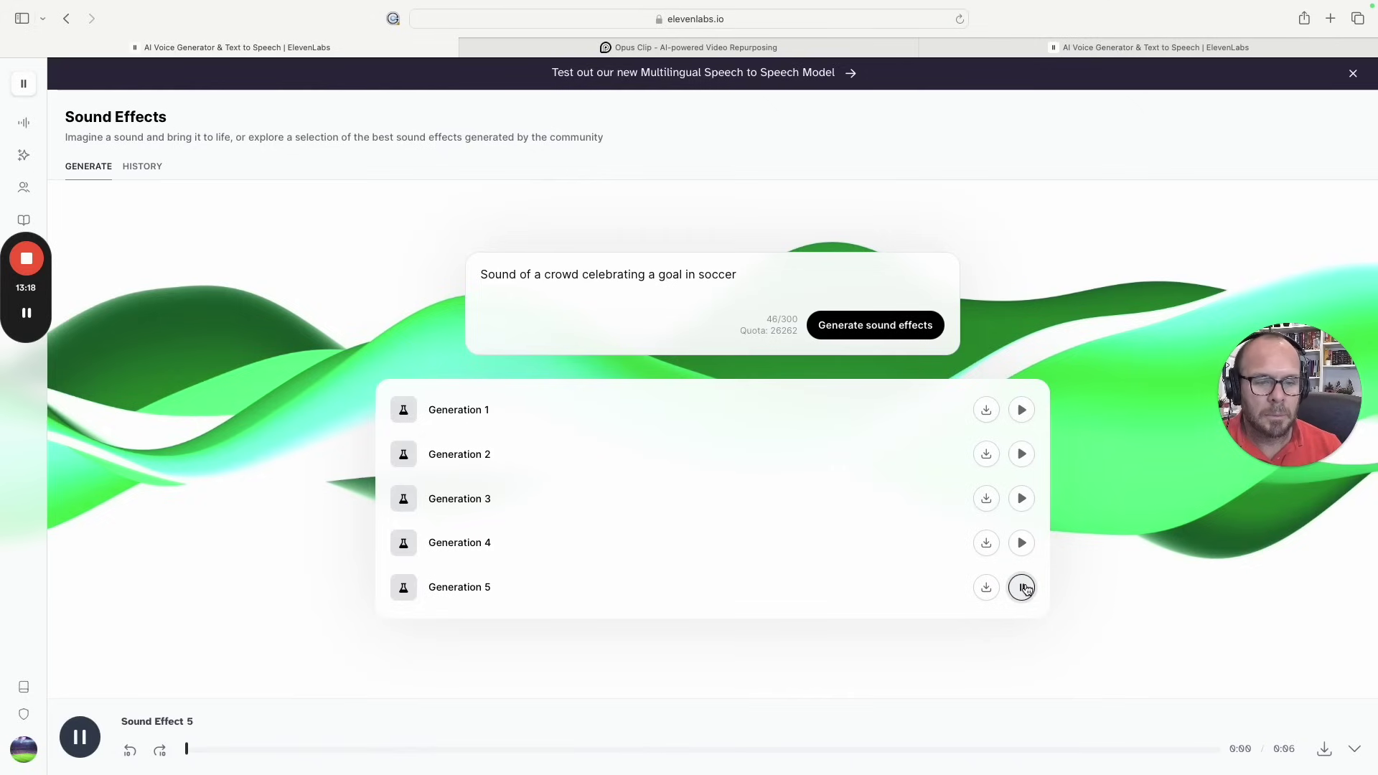
left_click(1022, 410)
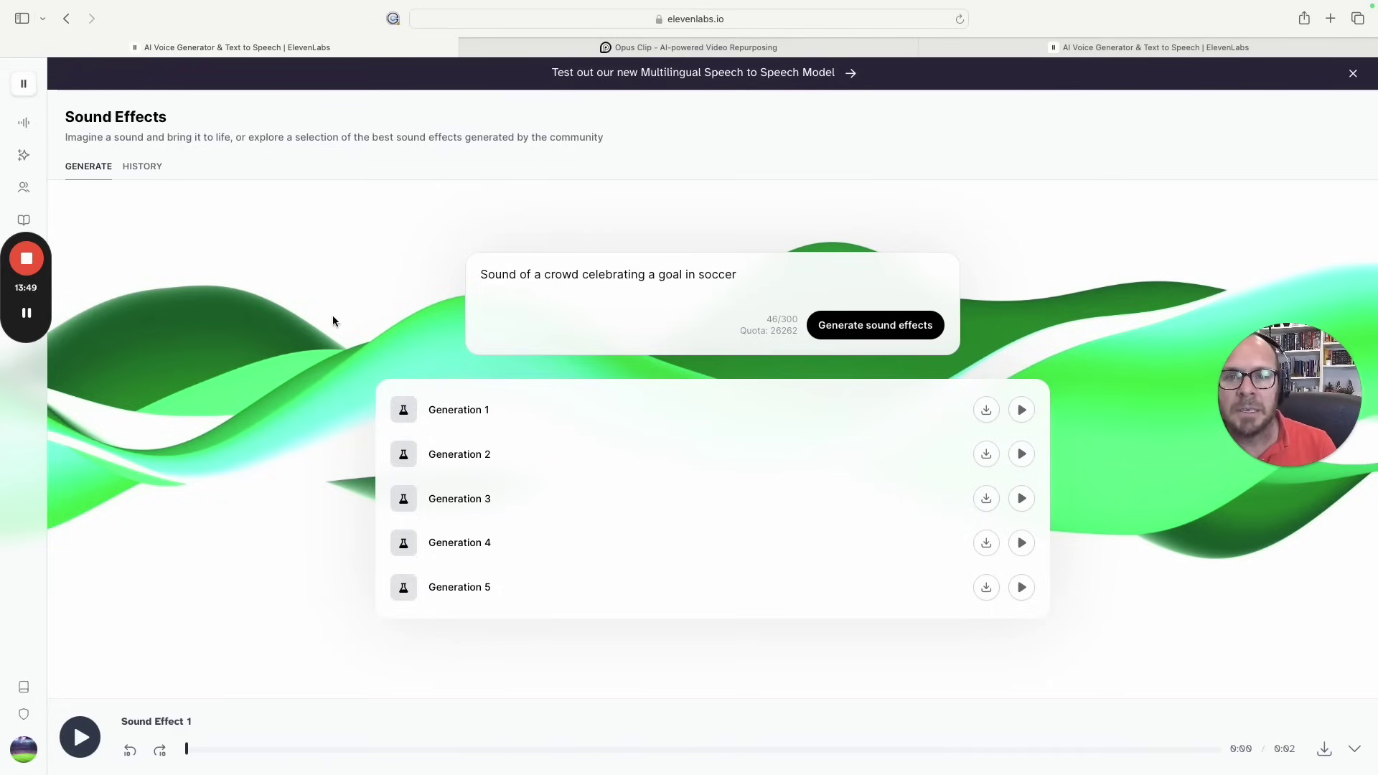
left_click(37, 127)
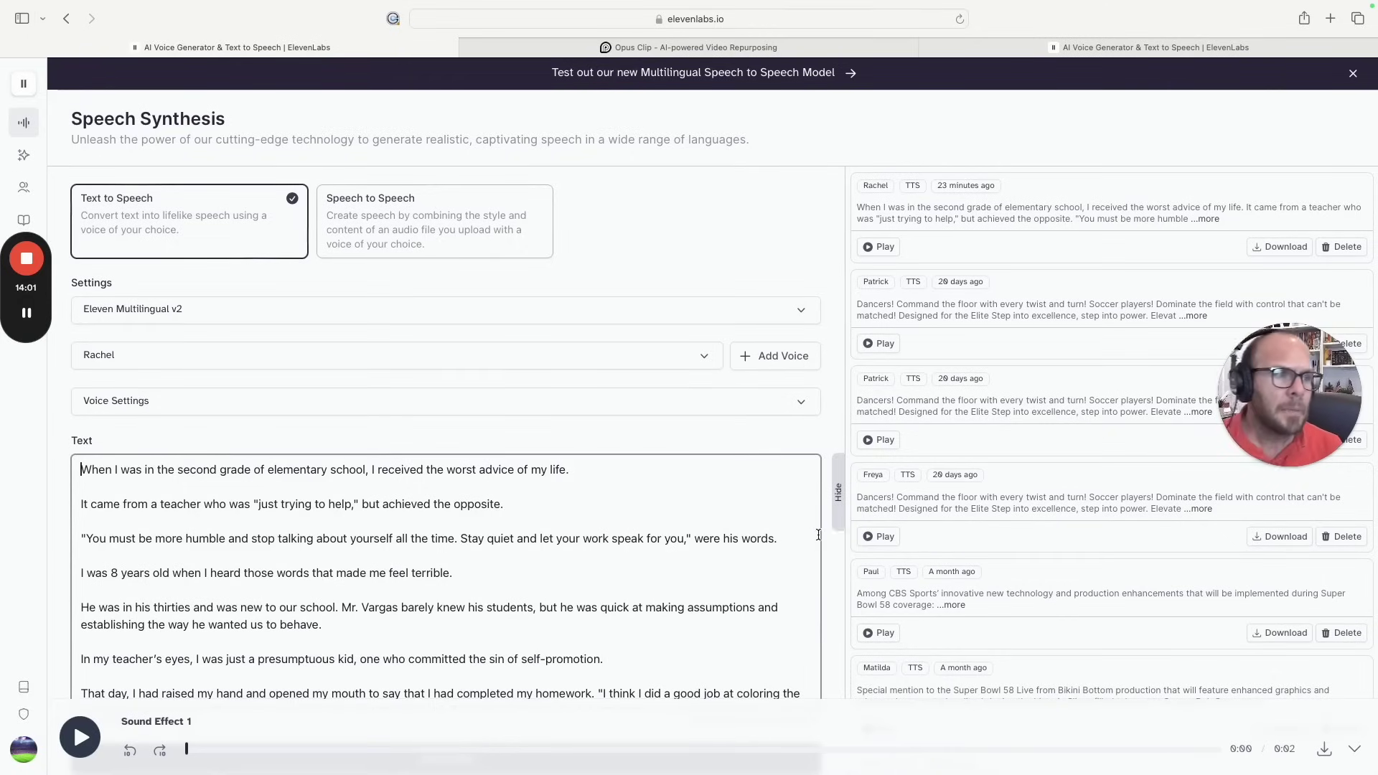
Switch to OpusClip to see the finished clip list led by the 99/100 Ikigai clip
left_click(697, 49)
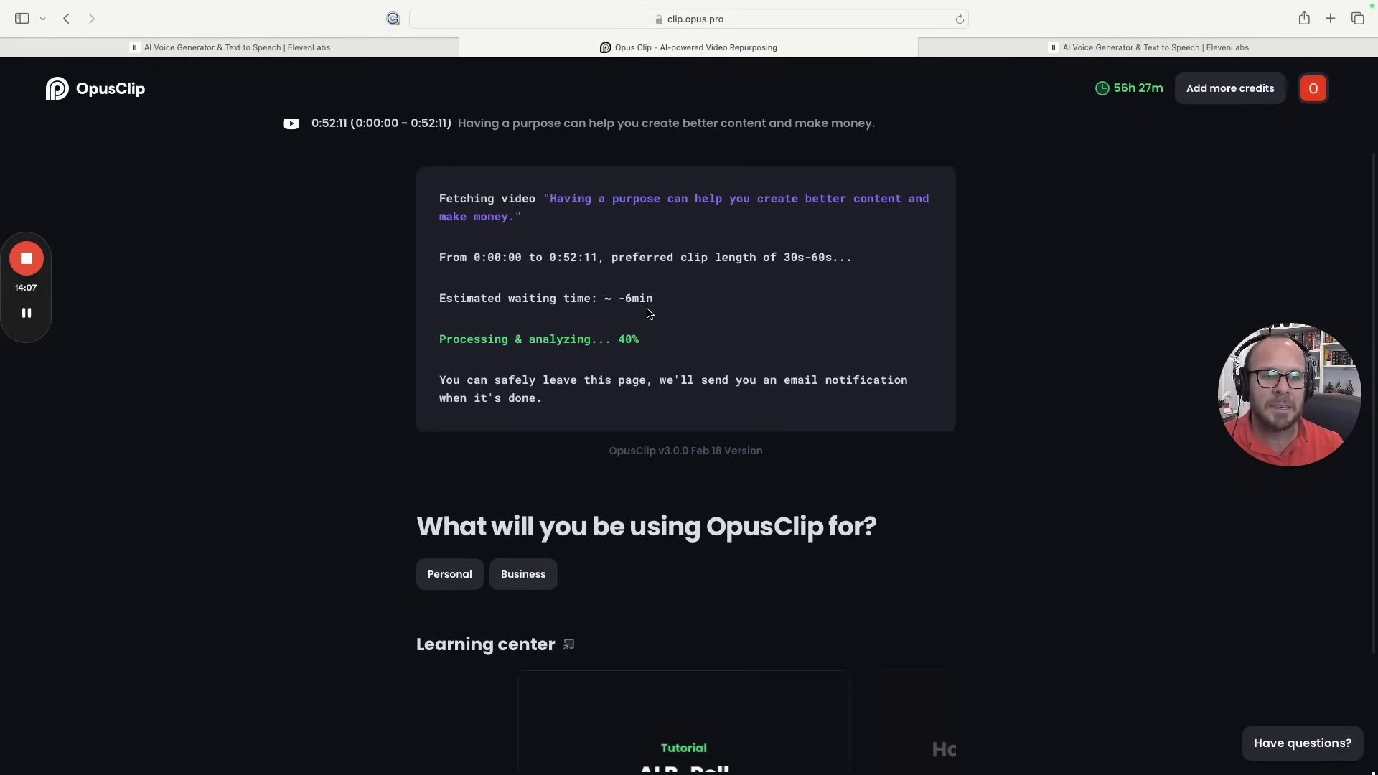
mouse_move(26, 316)
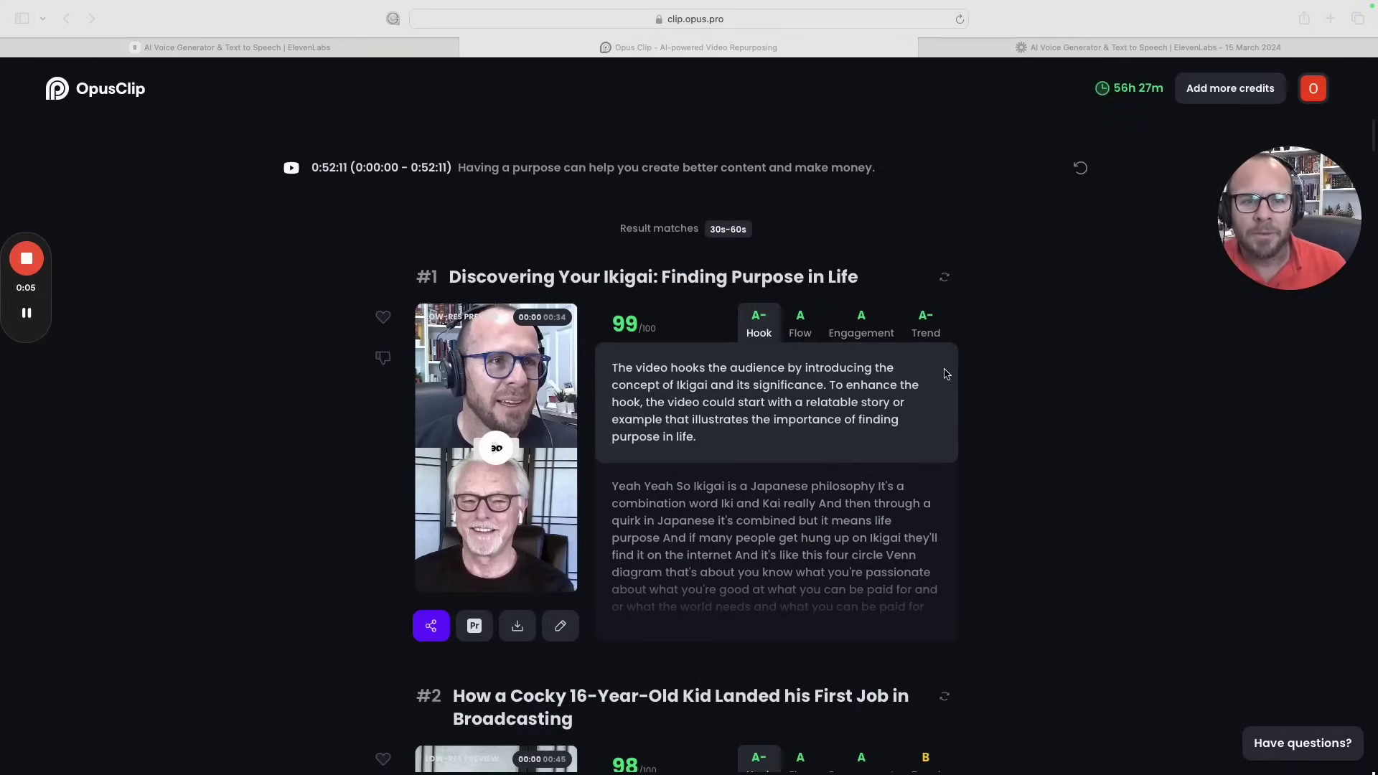
scroll(944, 374, "down", 3)
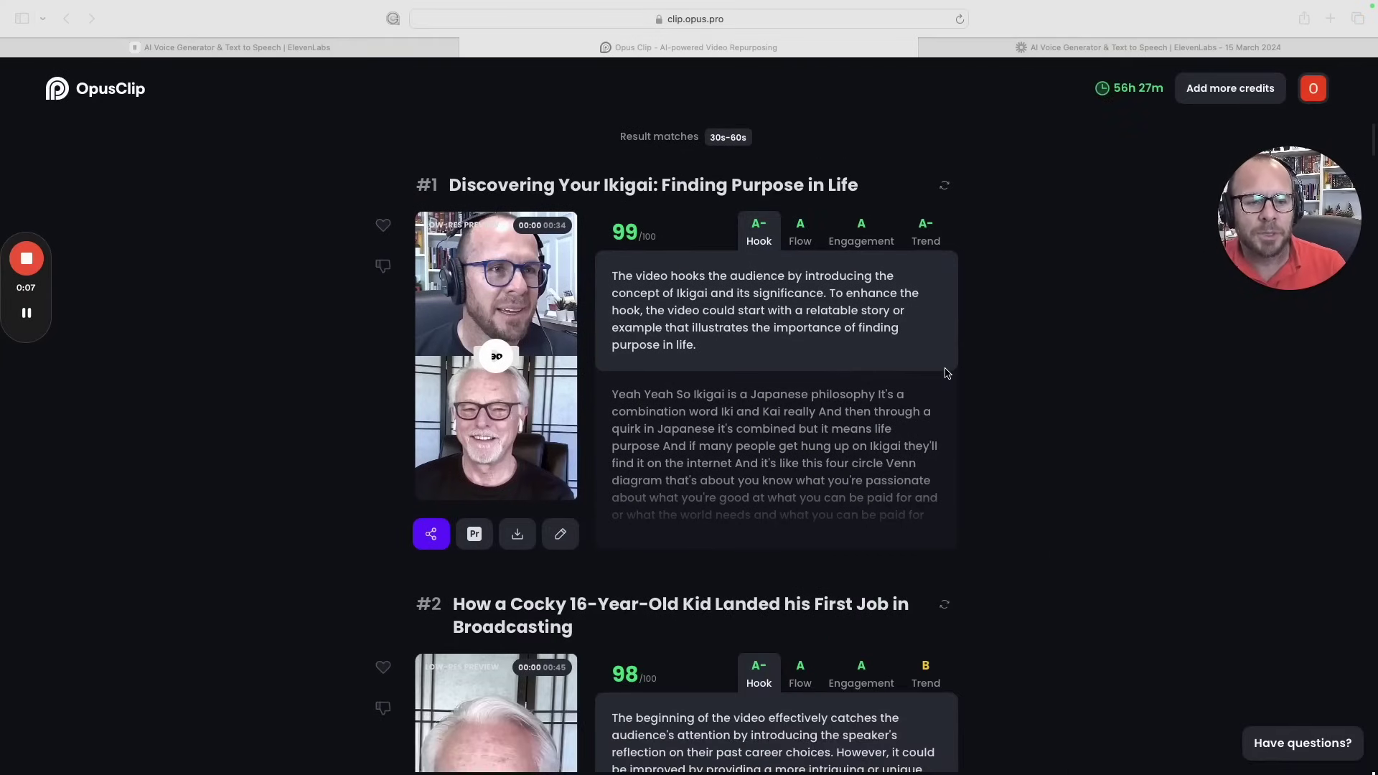
scroll(945, 374, "up", 2)
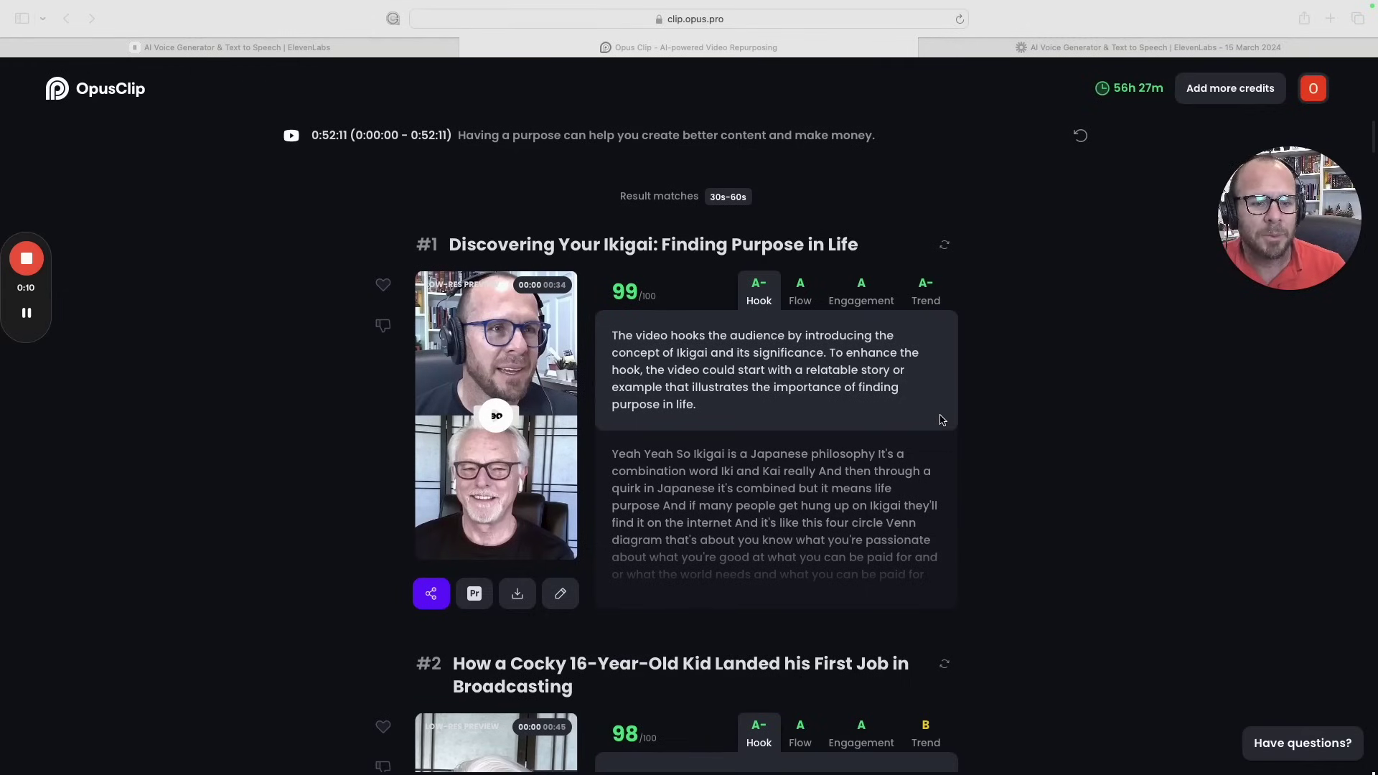
scroll(943, 420, "down", 1)
scroll(943, 420, "down", 20)
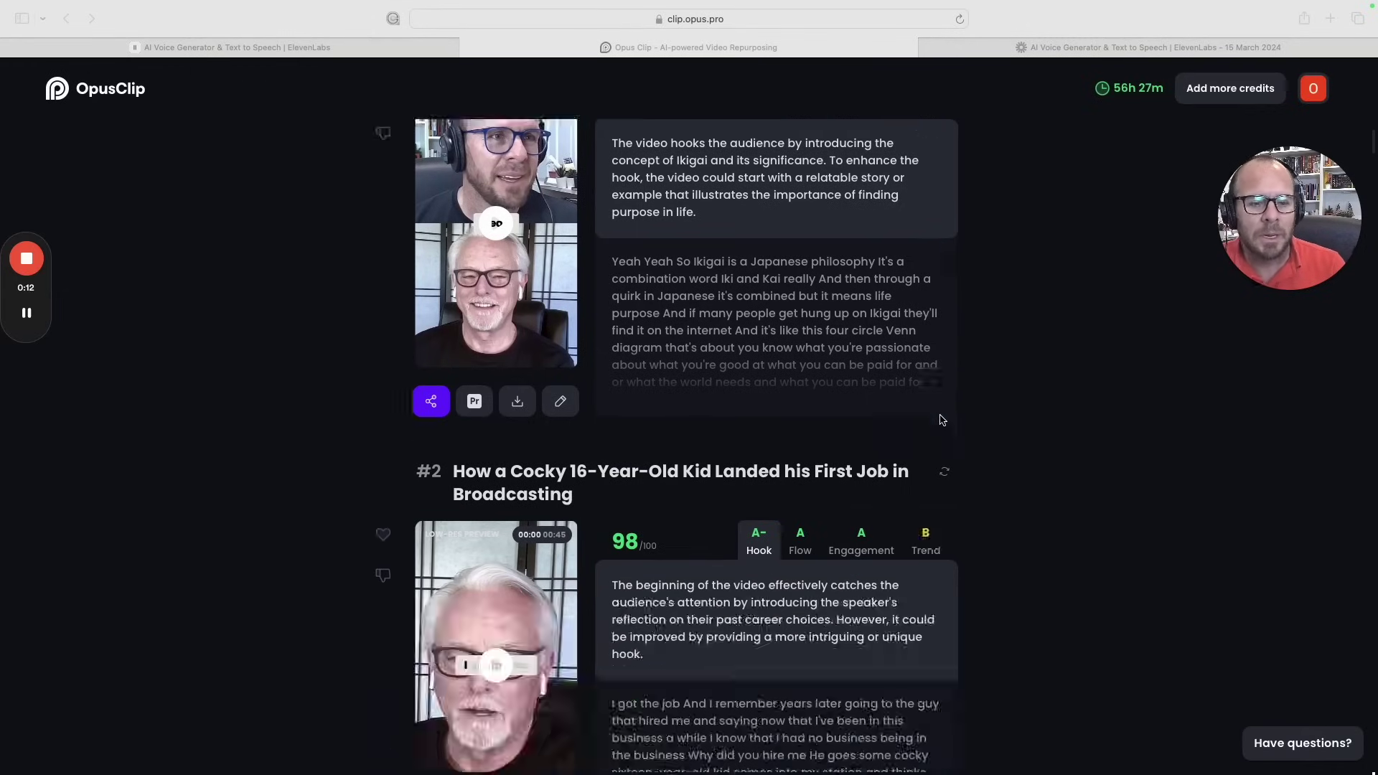
scroll(942, 420, "down", 20)
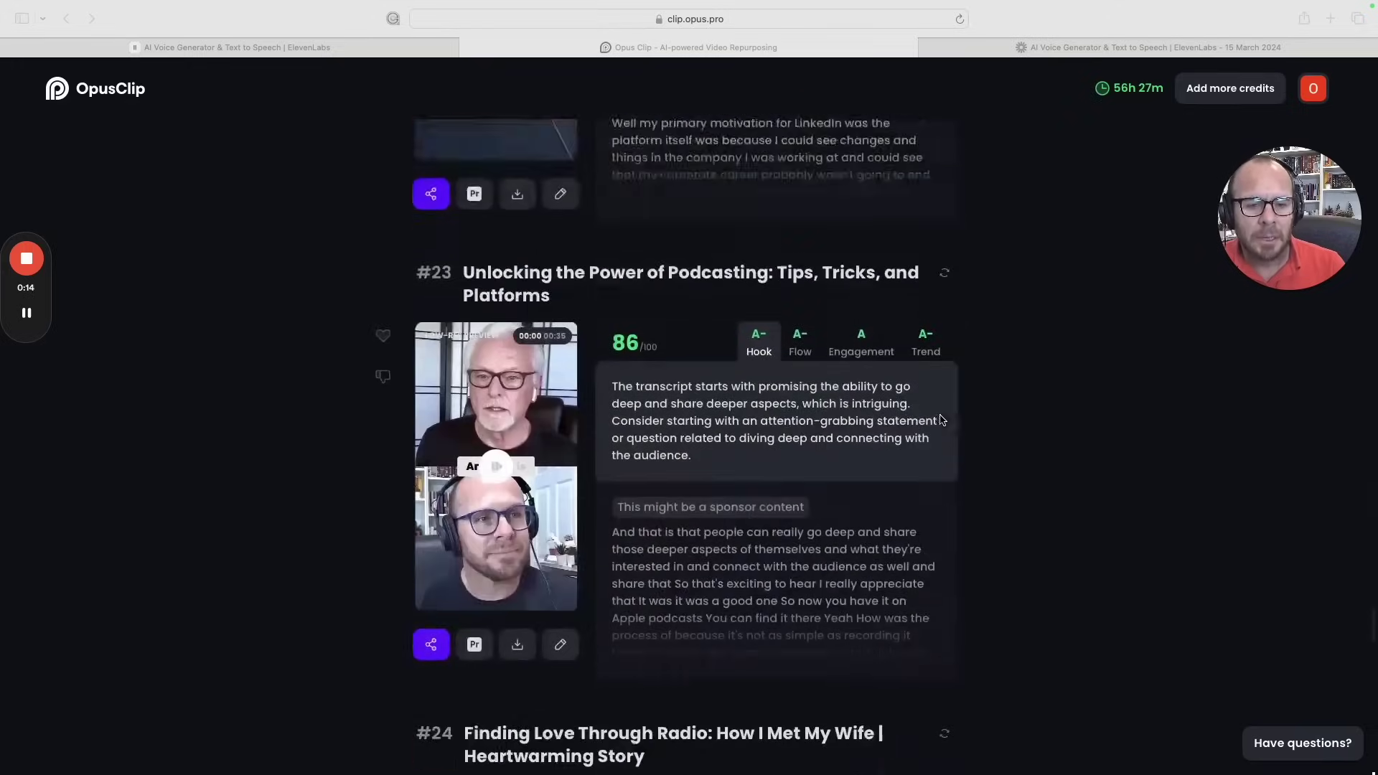
scroll(943, 419, "down", 15)
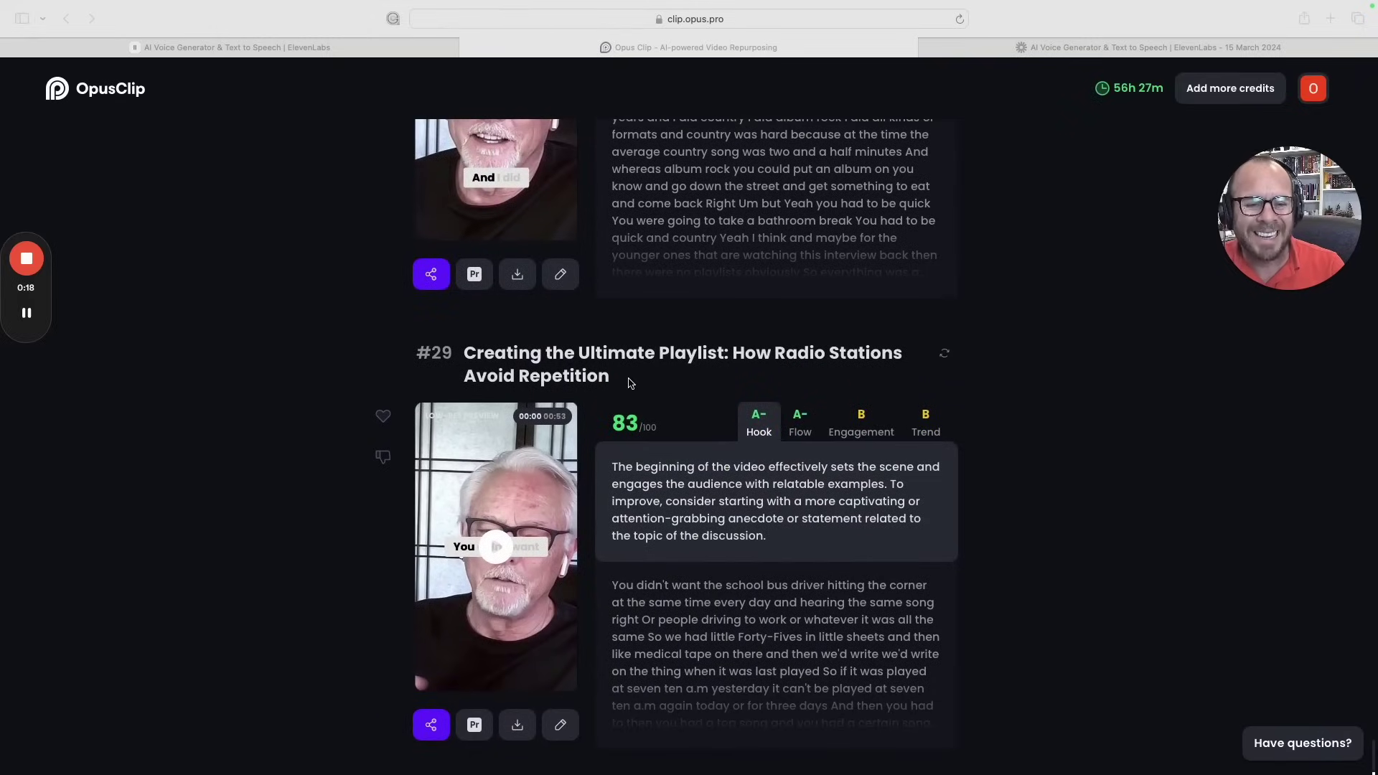
scroll(890, 463, "up", 10)
scroll(890, 463, "up", 20)
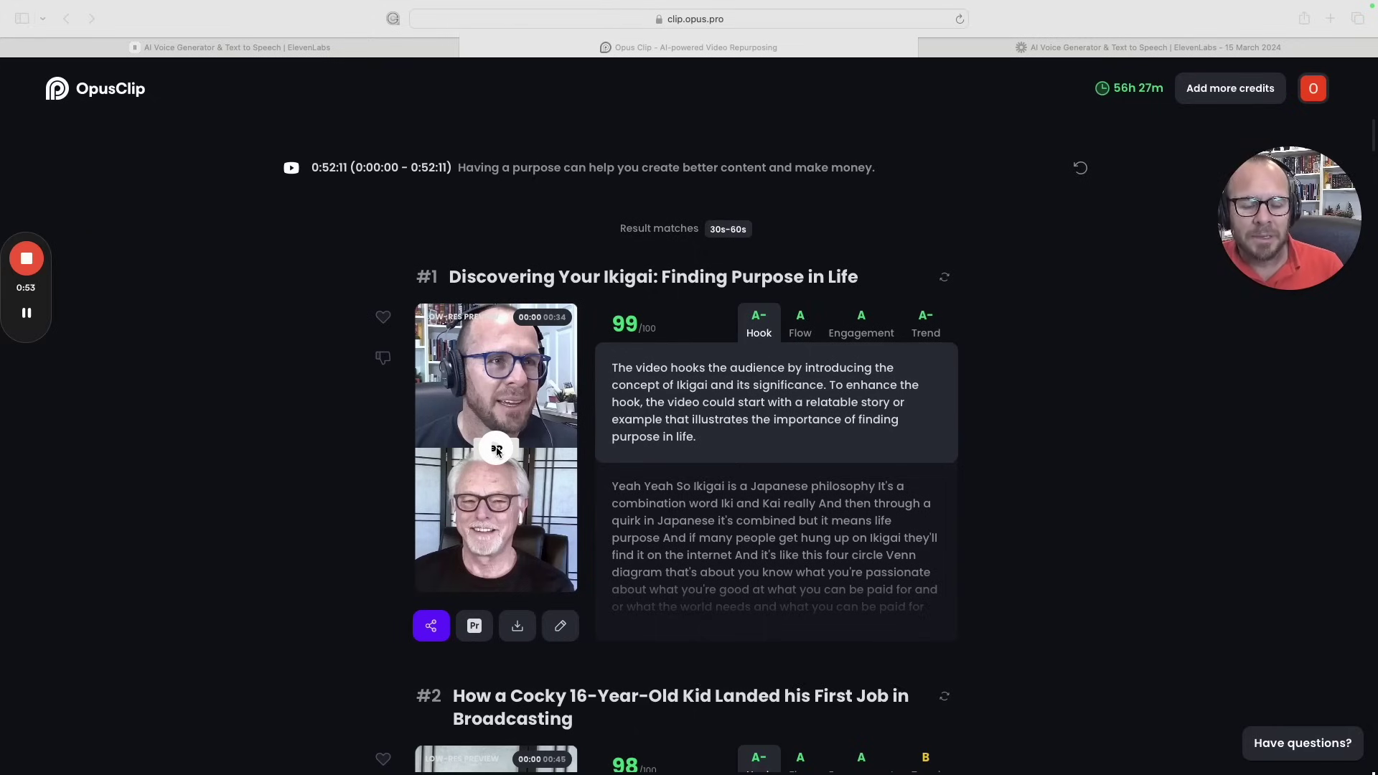
Play the Ikigai clip #1 preview for a while, then pause it
left_click(496, 449)
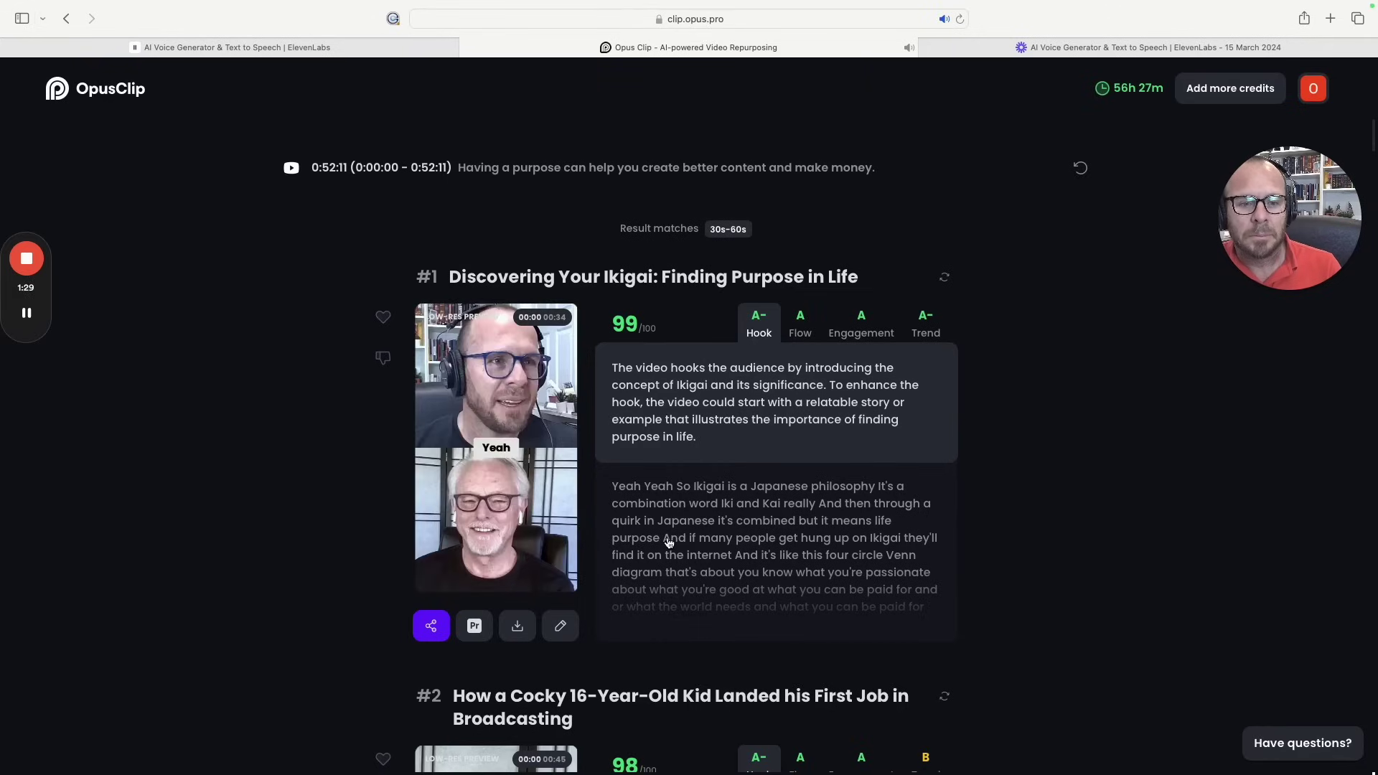
left_click(494, 445)
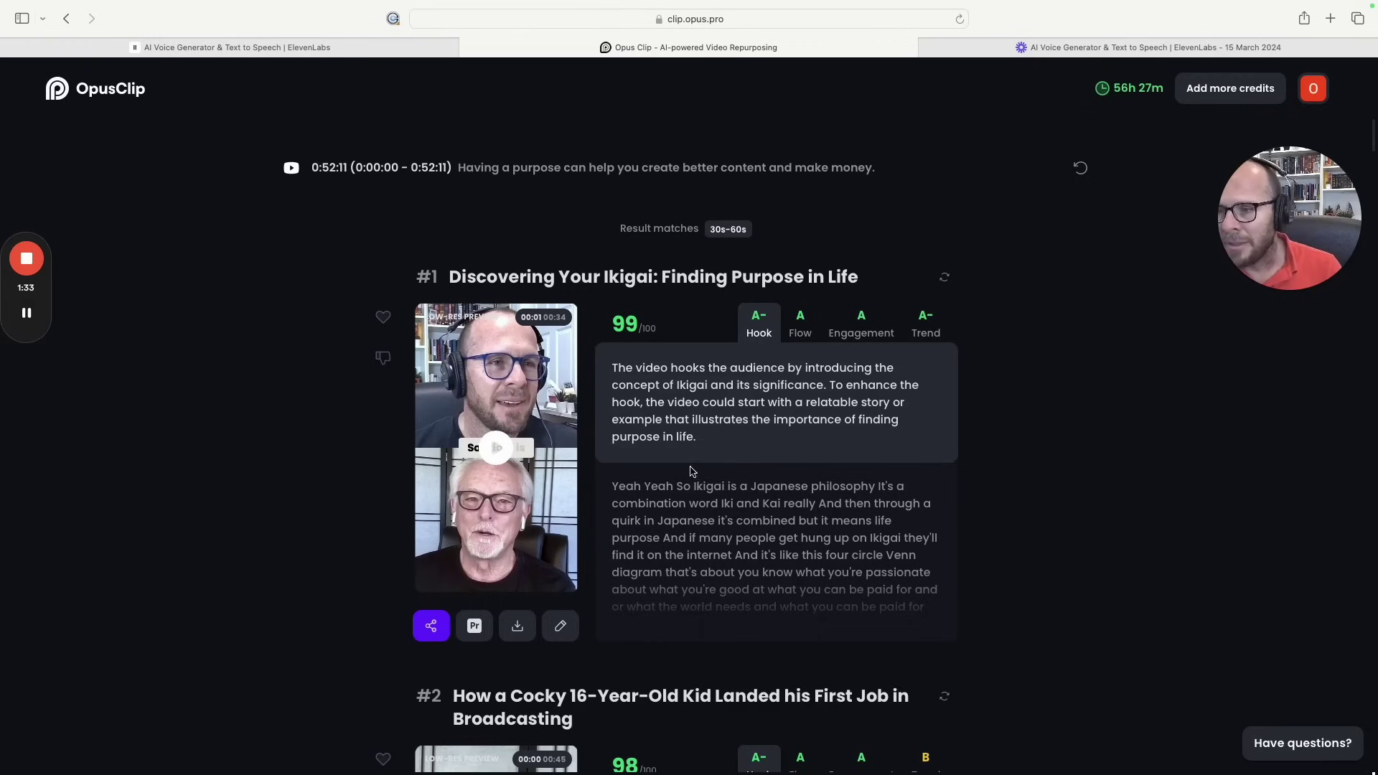
scroll(628, 498, "down", 3)
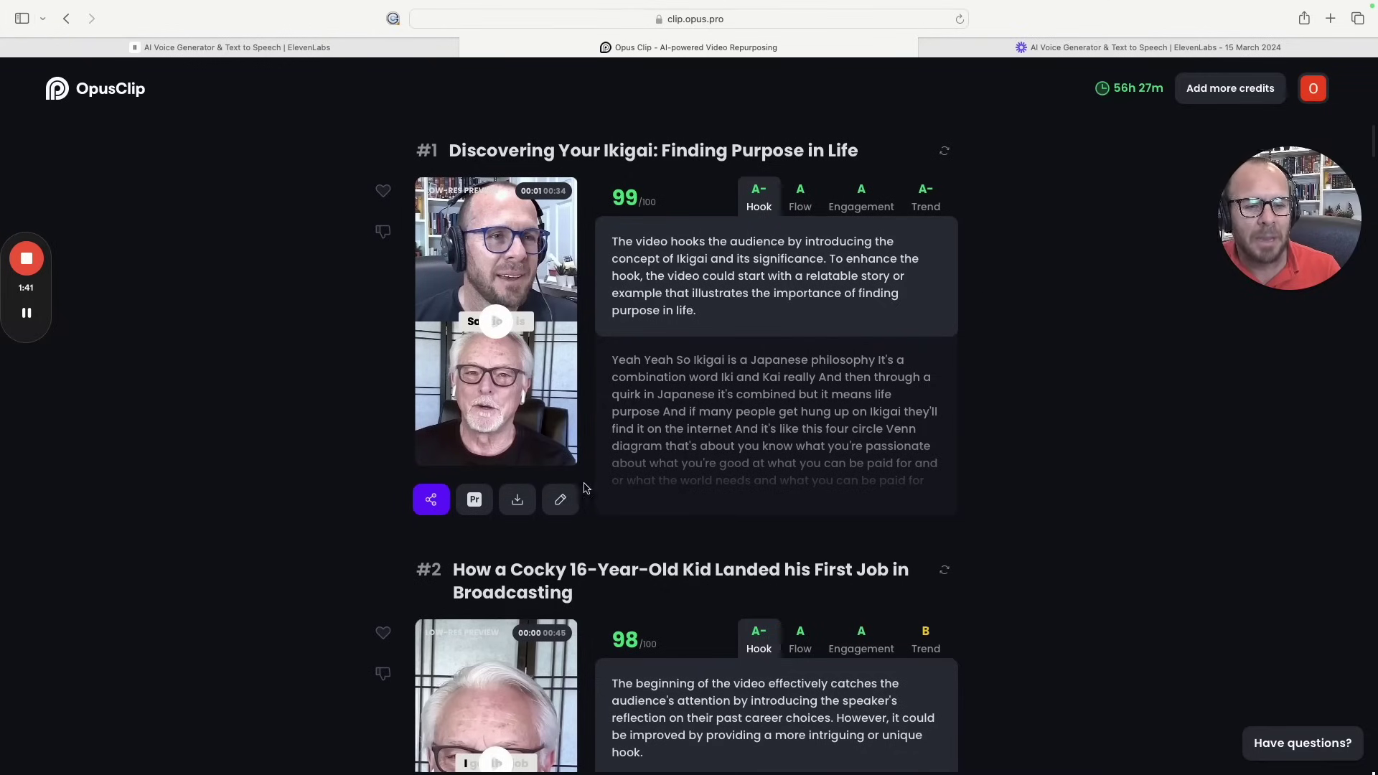
Scroll down the results to clip #3, 'Discovering the Power of Deep Conversations with Amanda'
scroll(703, 491, "down", 3)
scroll(703, 490, "up", 3)
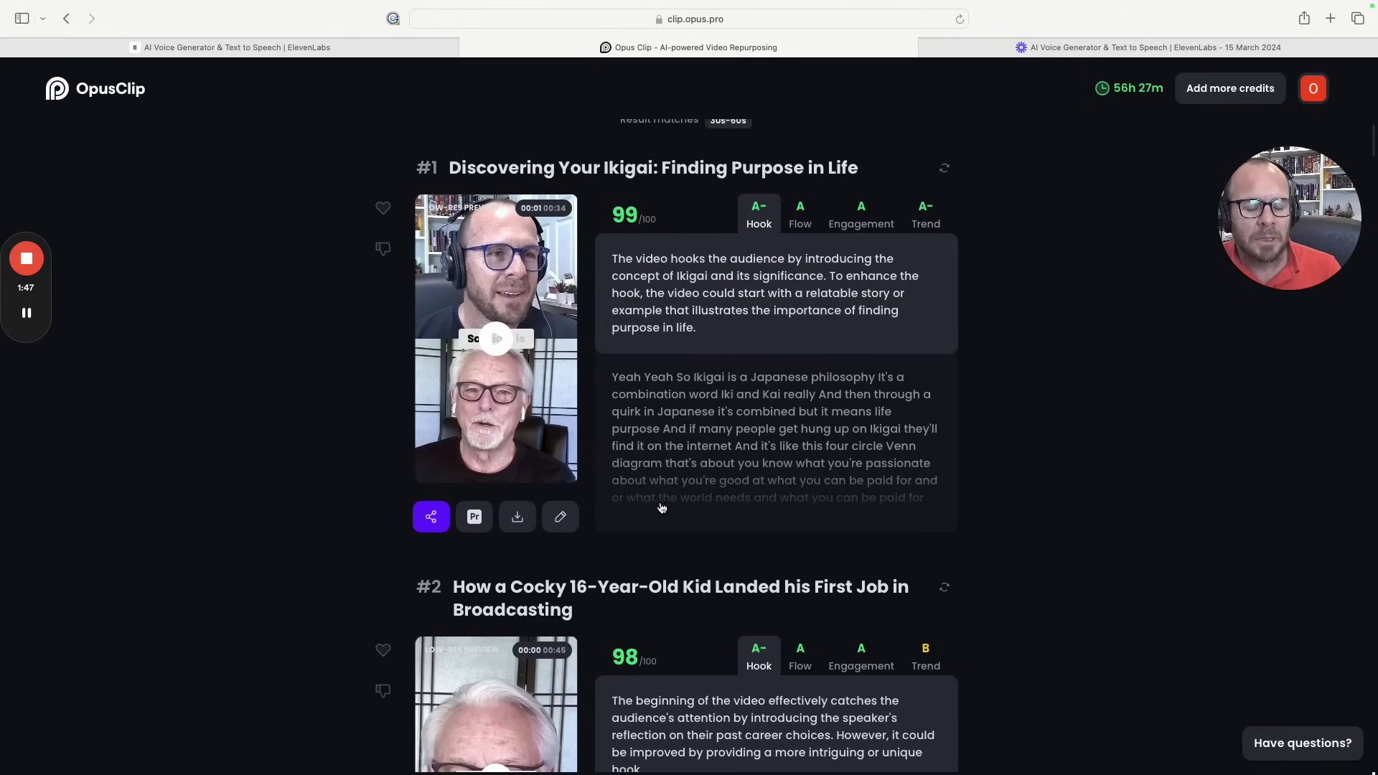
scroll(653, 498, "down", 2)
scroll(700, 510, "down", 2)
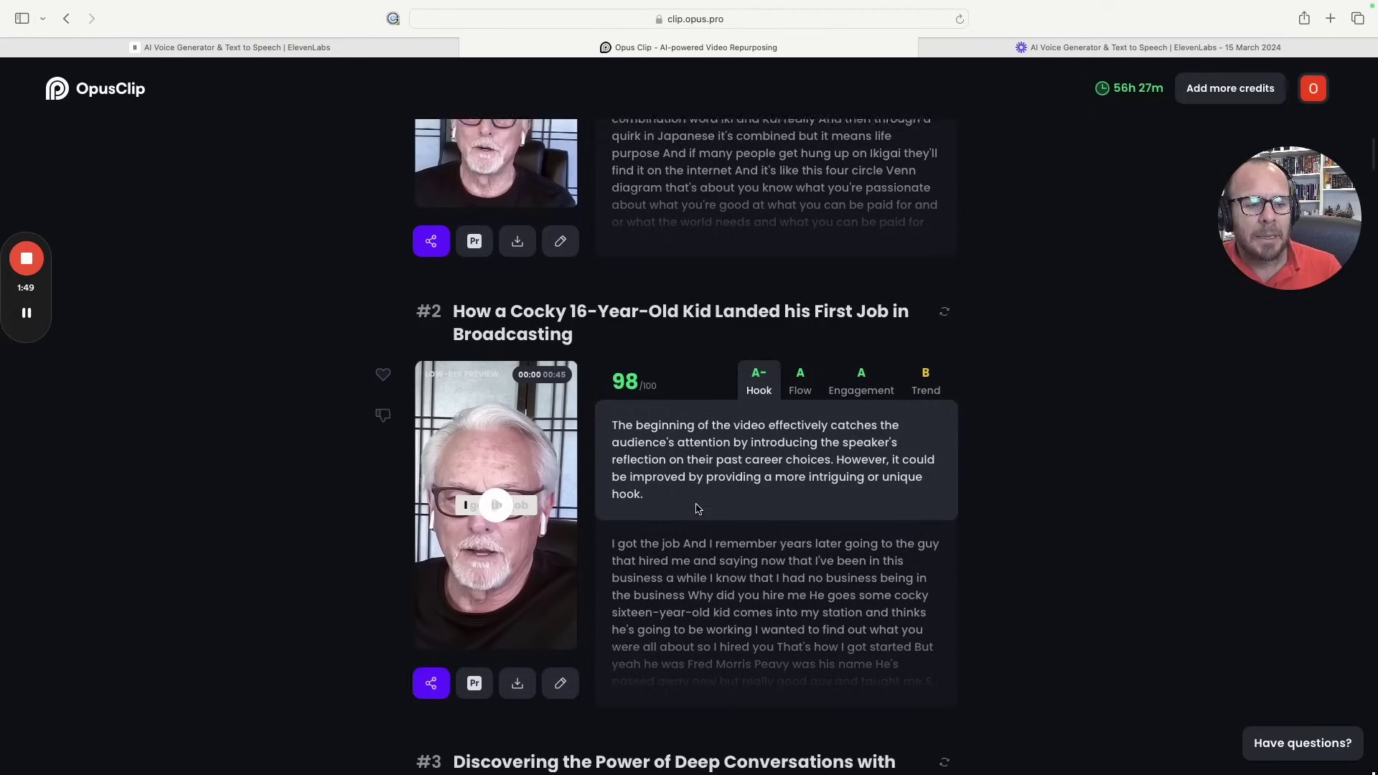
scroll(695, 495, "down", 5)
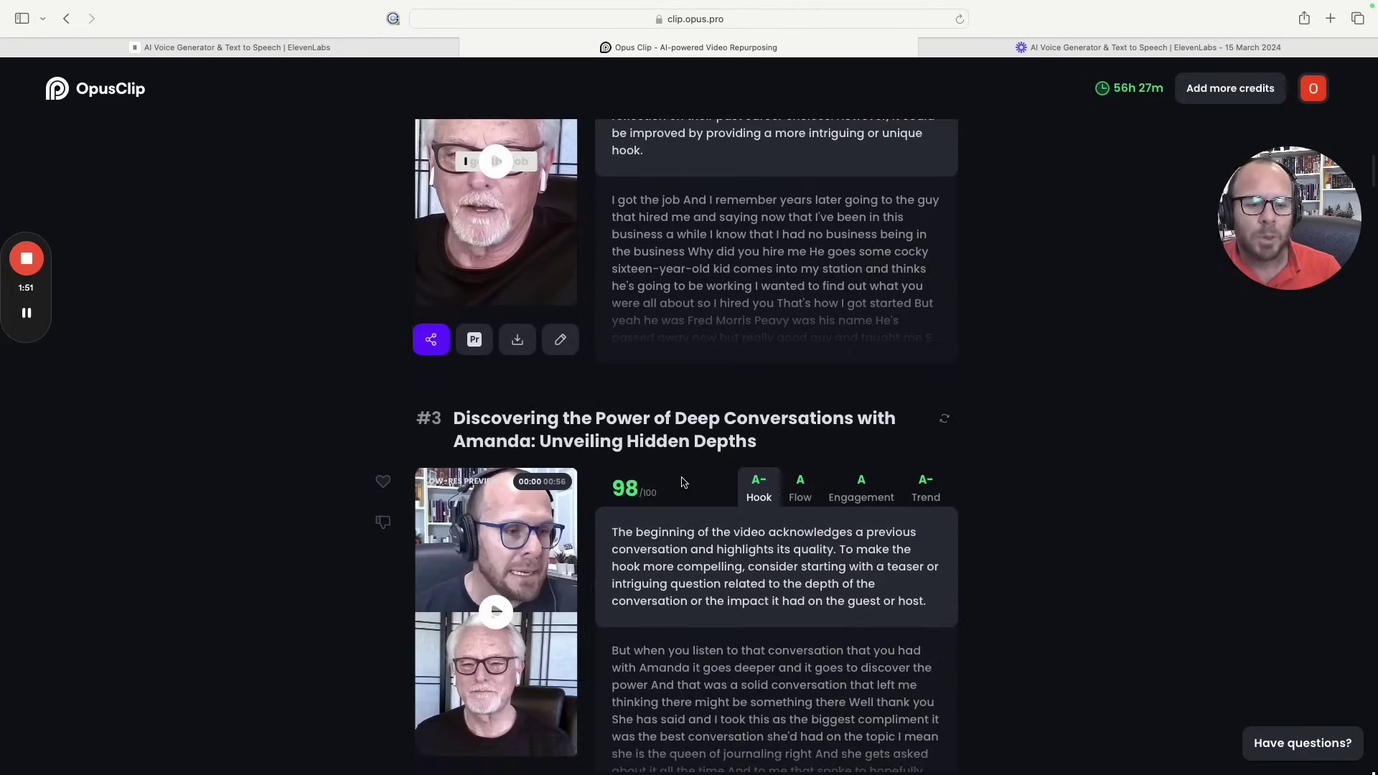
scroll(683, 482, "up", 3)
scroll(683, 482, "up", 1)
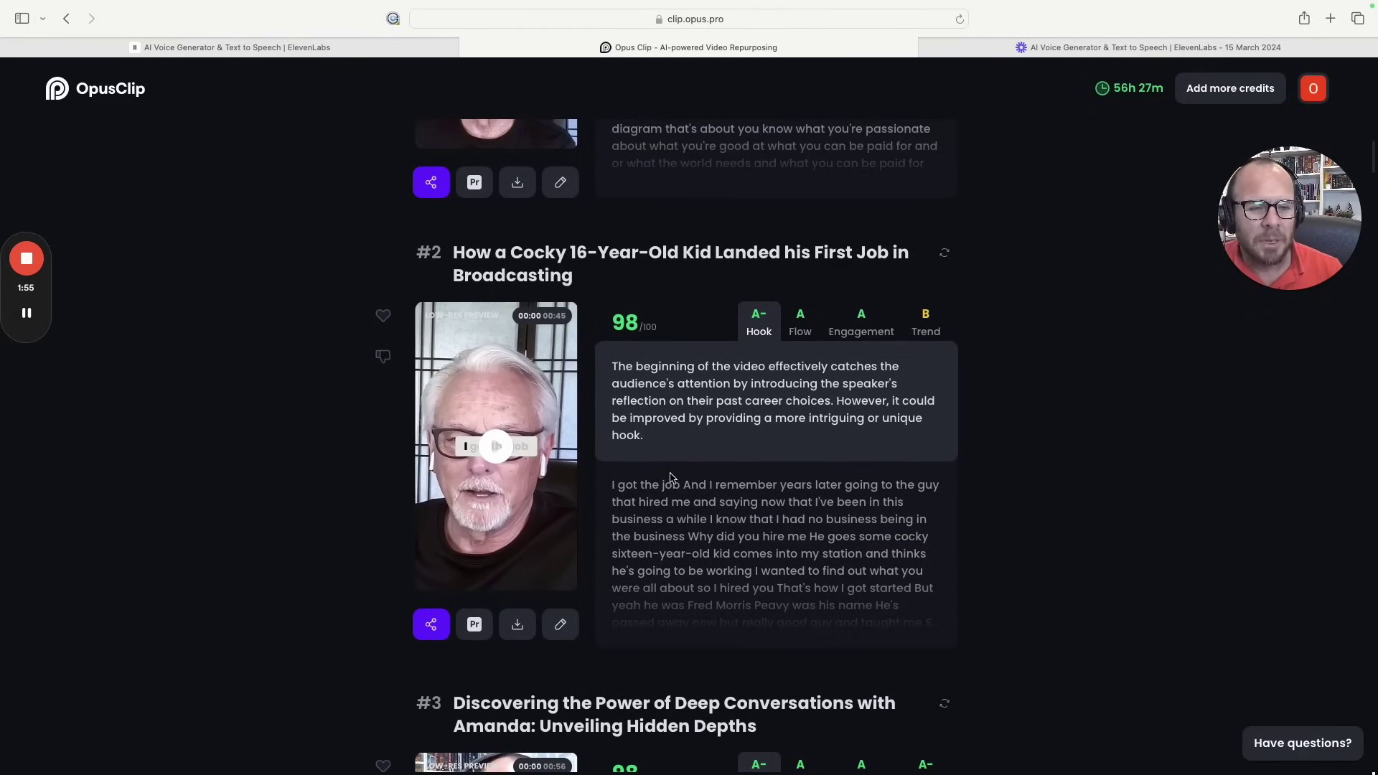
scroll(672, 478, "down", 2)
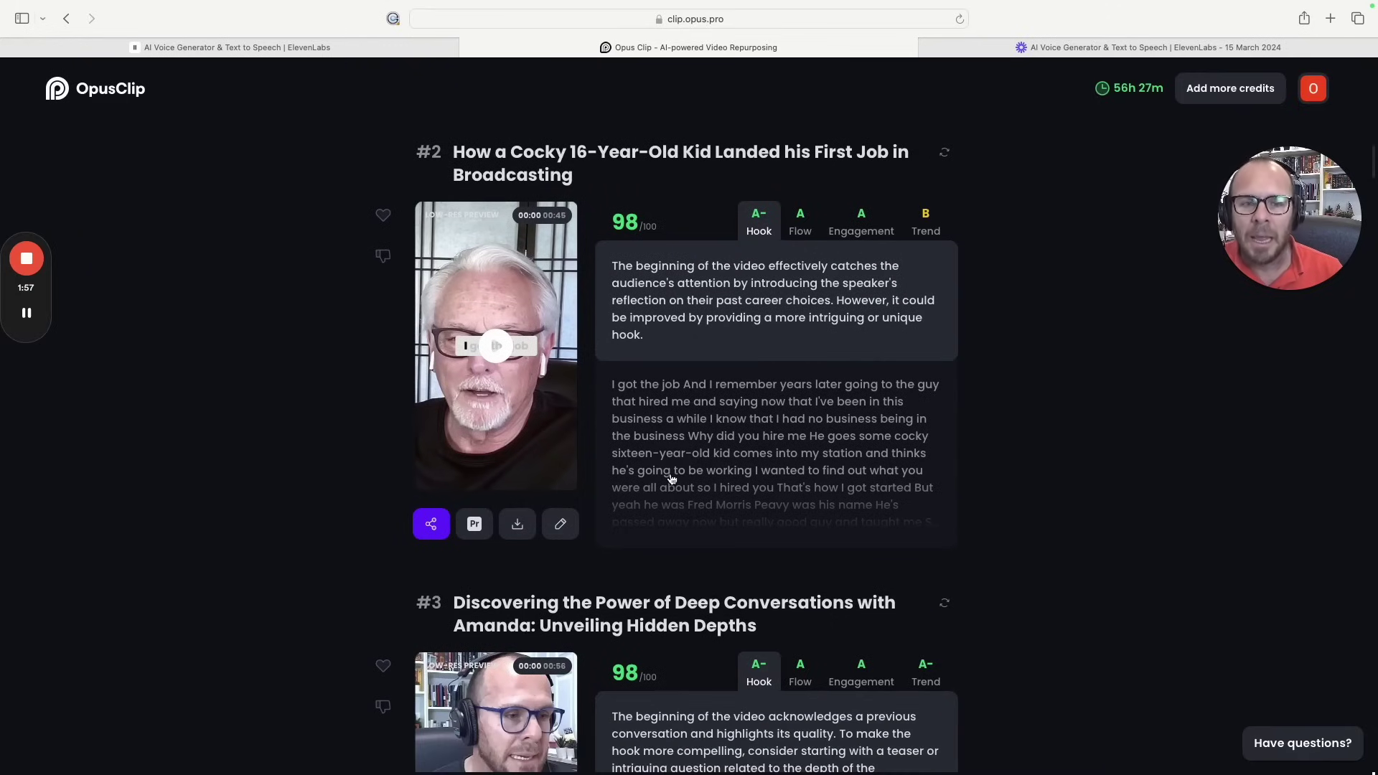
scroll(672, 479, "down", 1)
scroll(671, 478, "down", 1)
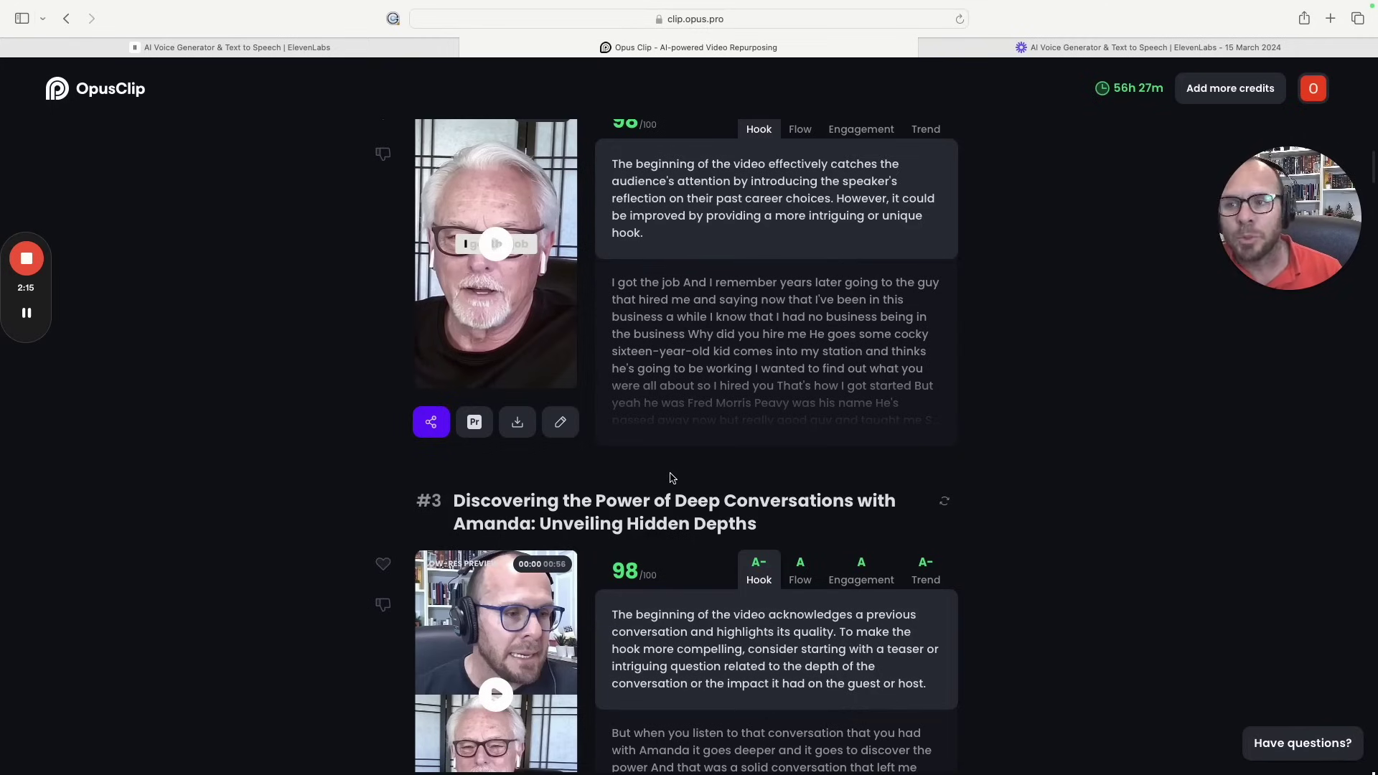
scroll(664, 492, "down", 2)
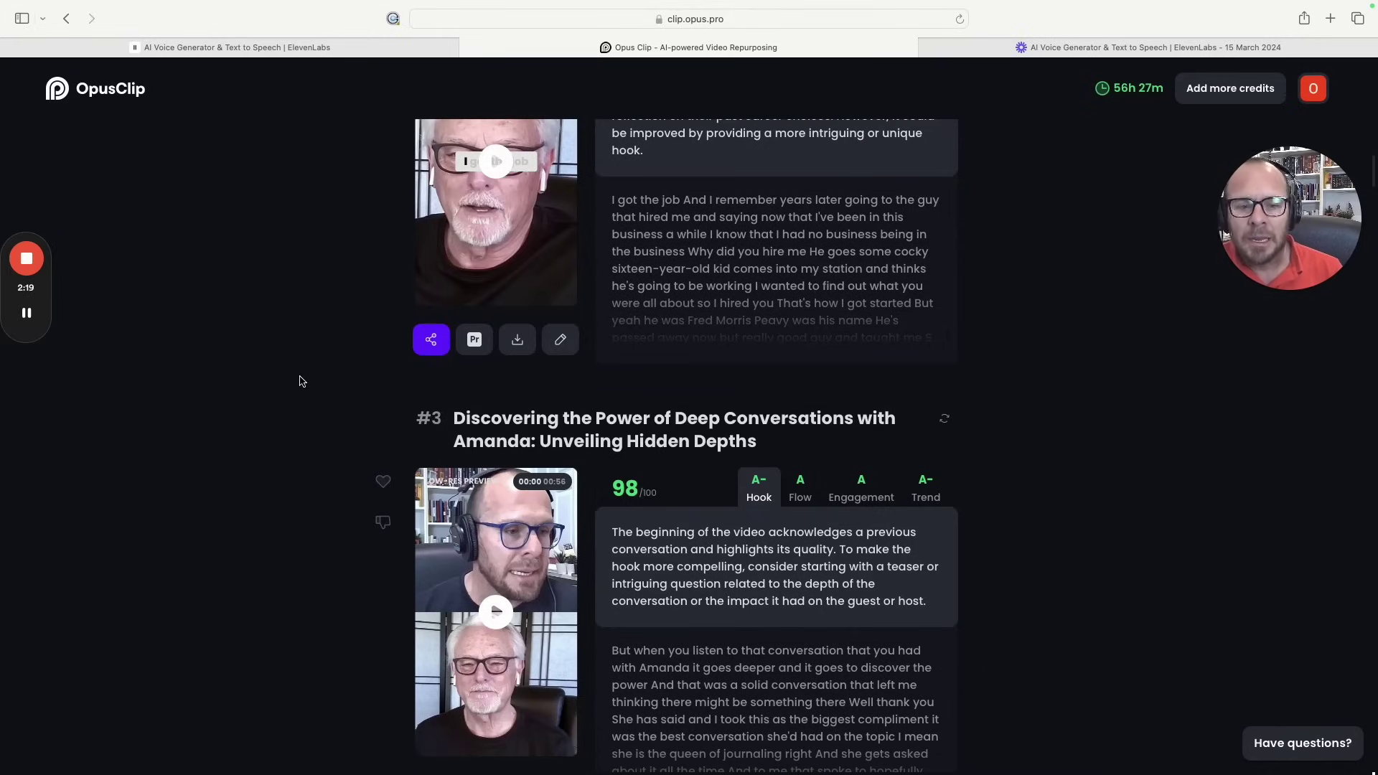
scroll(398, 409, "down", 5)
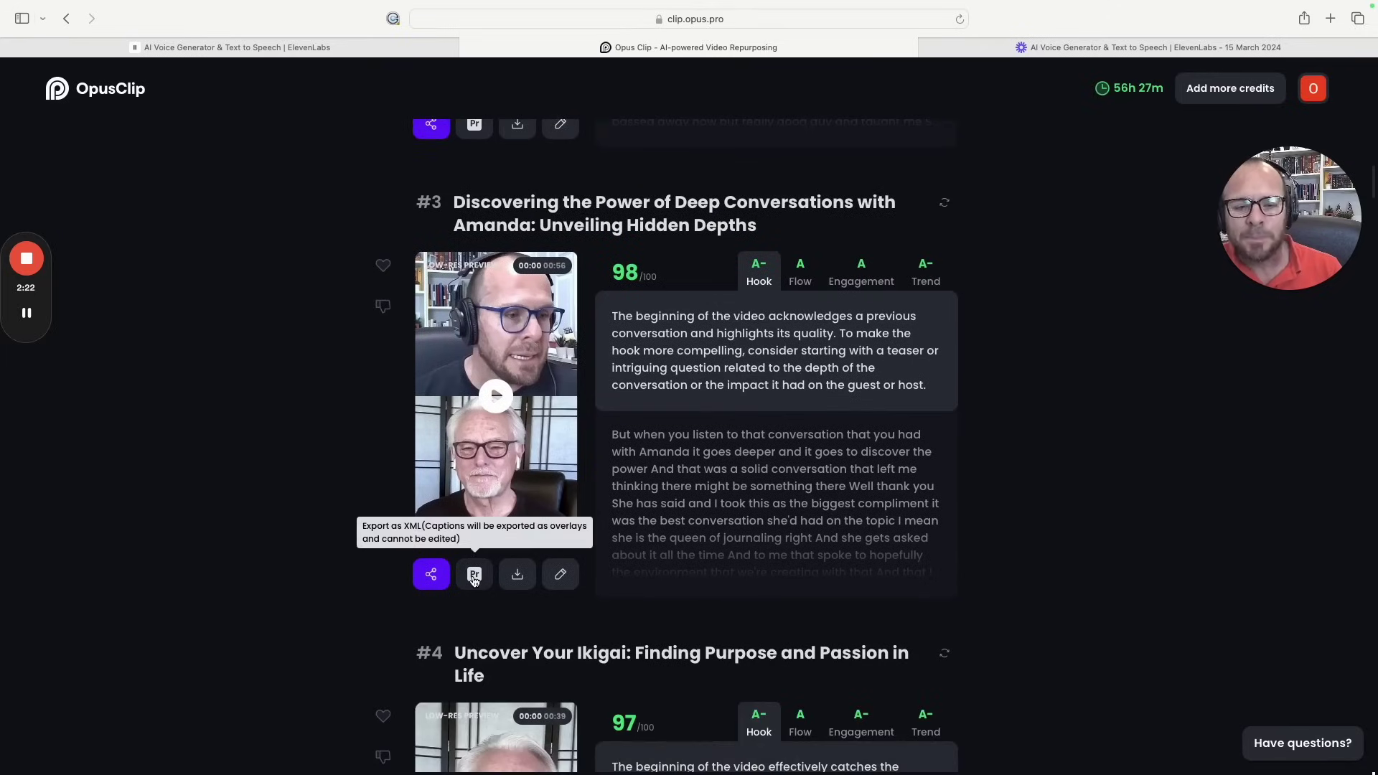
Review the Amanda clip's publishing platforms (LinkedIn, Facebook Page, Twitter), then close the panel
left_click(433, 578)
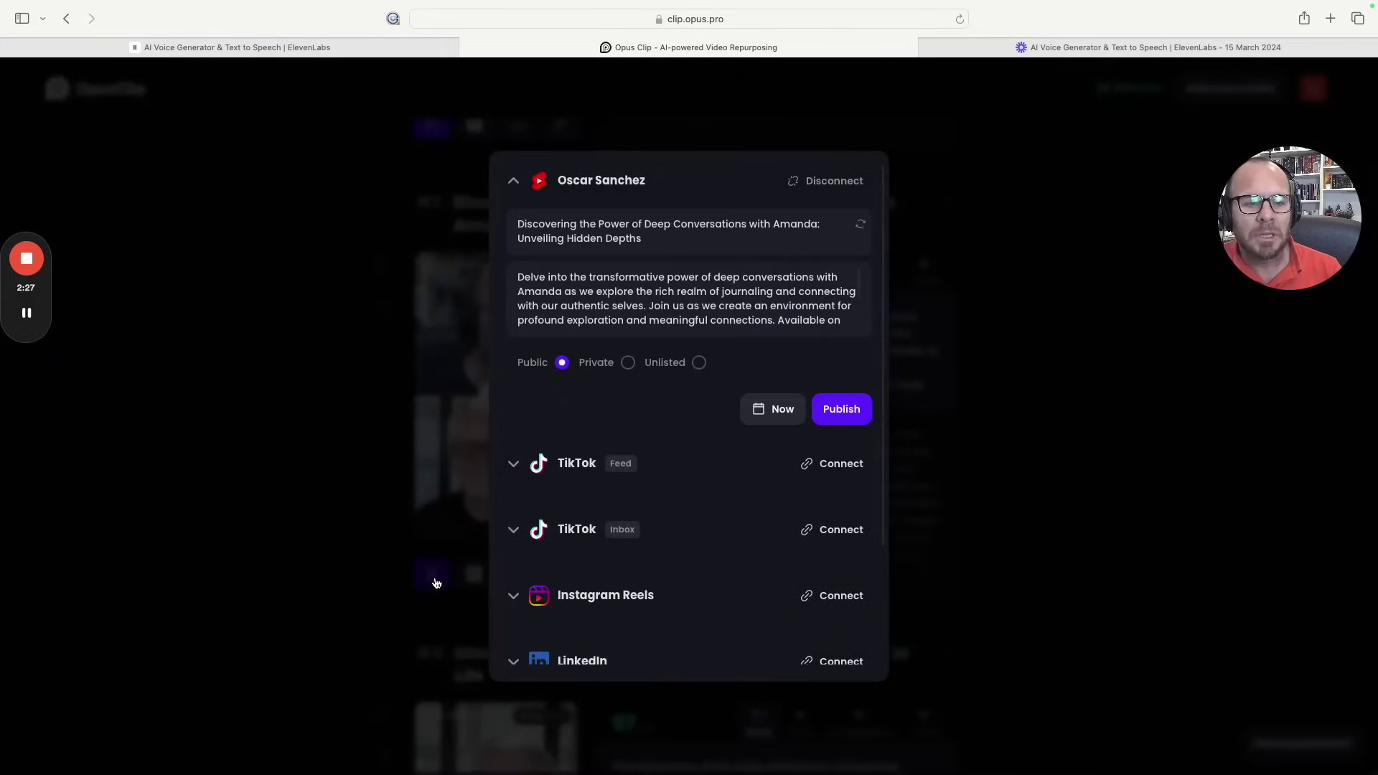
scroll(630, 523, "down", 4)
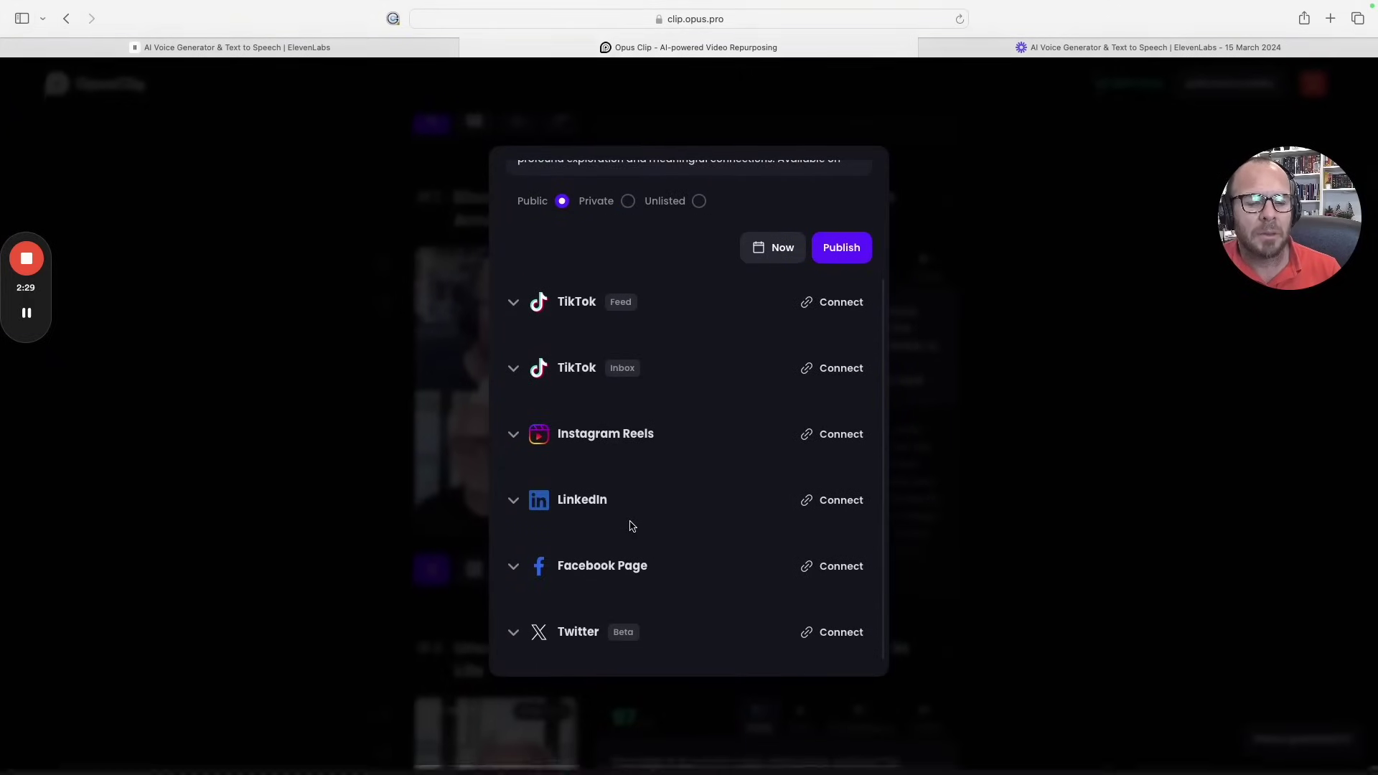
scroll(607, 519, "up", 4)
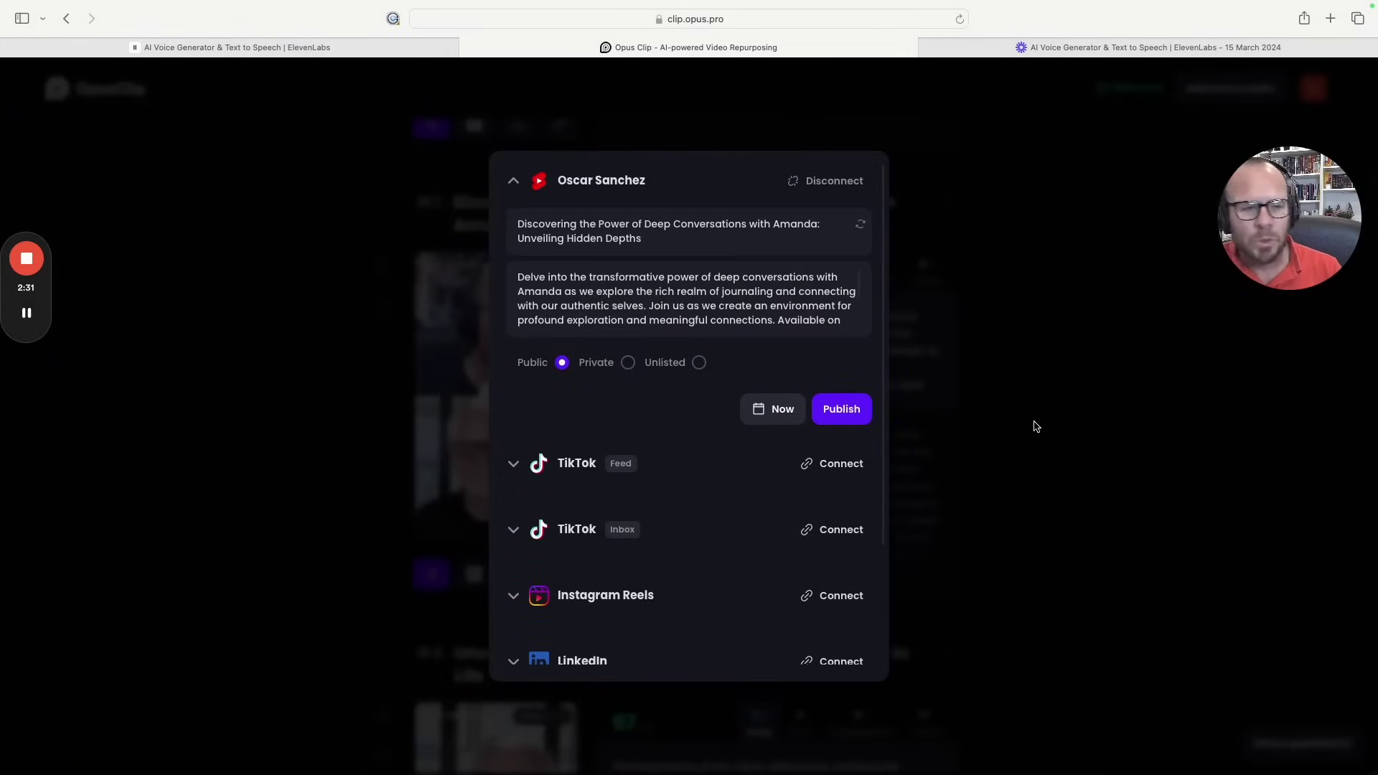
scroll(780, 542, "down", 4)
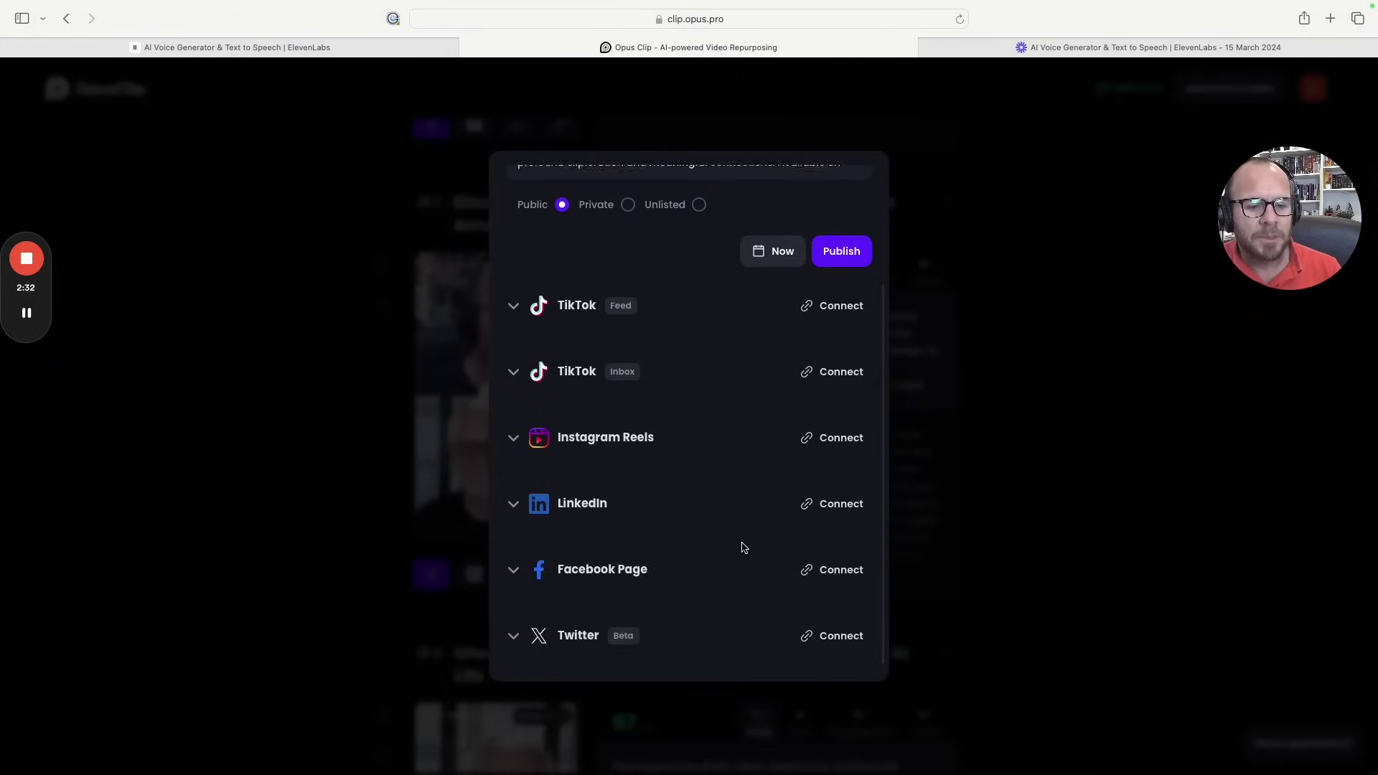
left_click(962, 526)
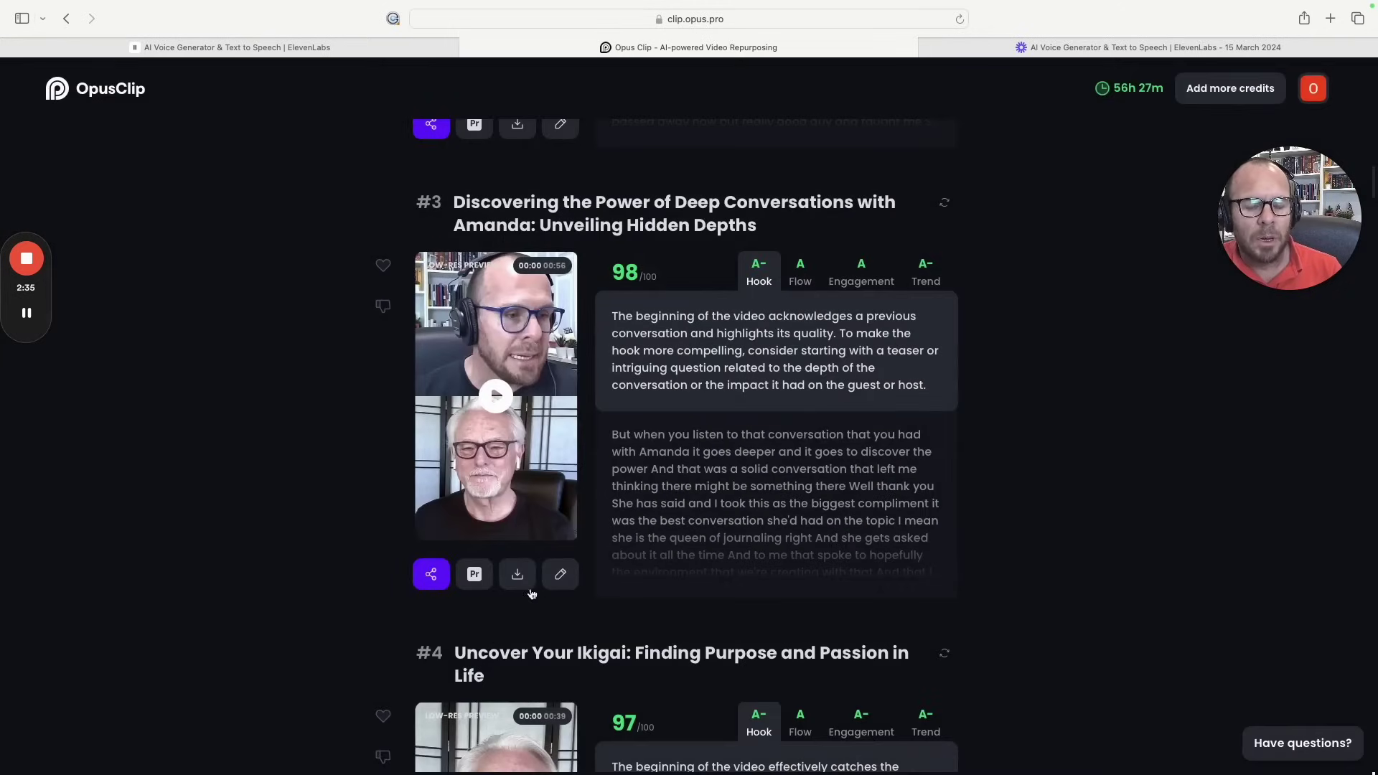